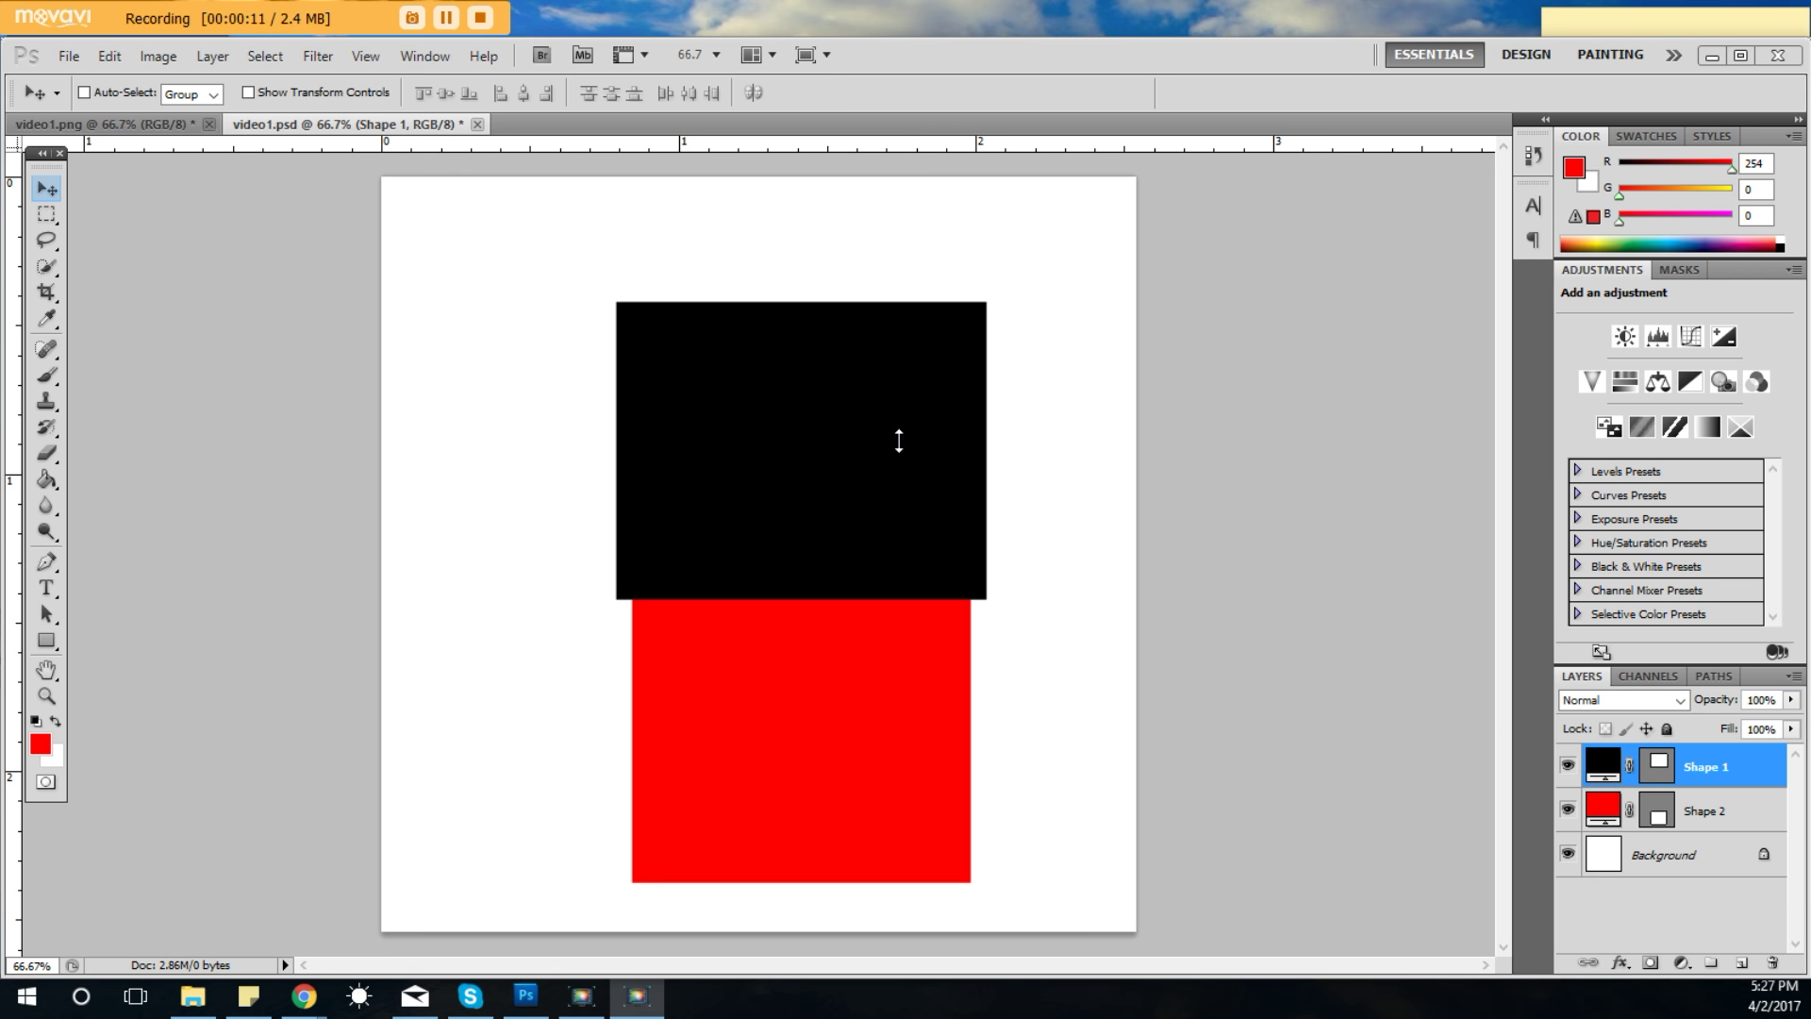
# Step: Delete the Shape 1 and Shape 2 layers and close video1.psd and video1.png without saving
pyautogui.click(45, 191)
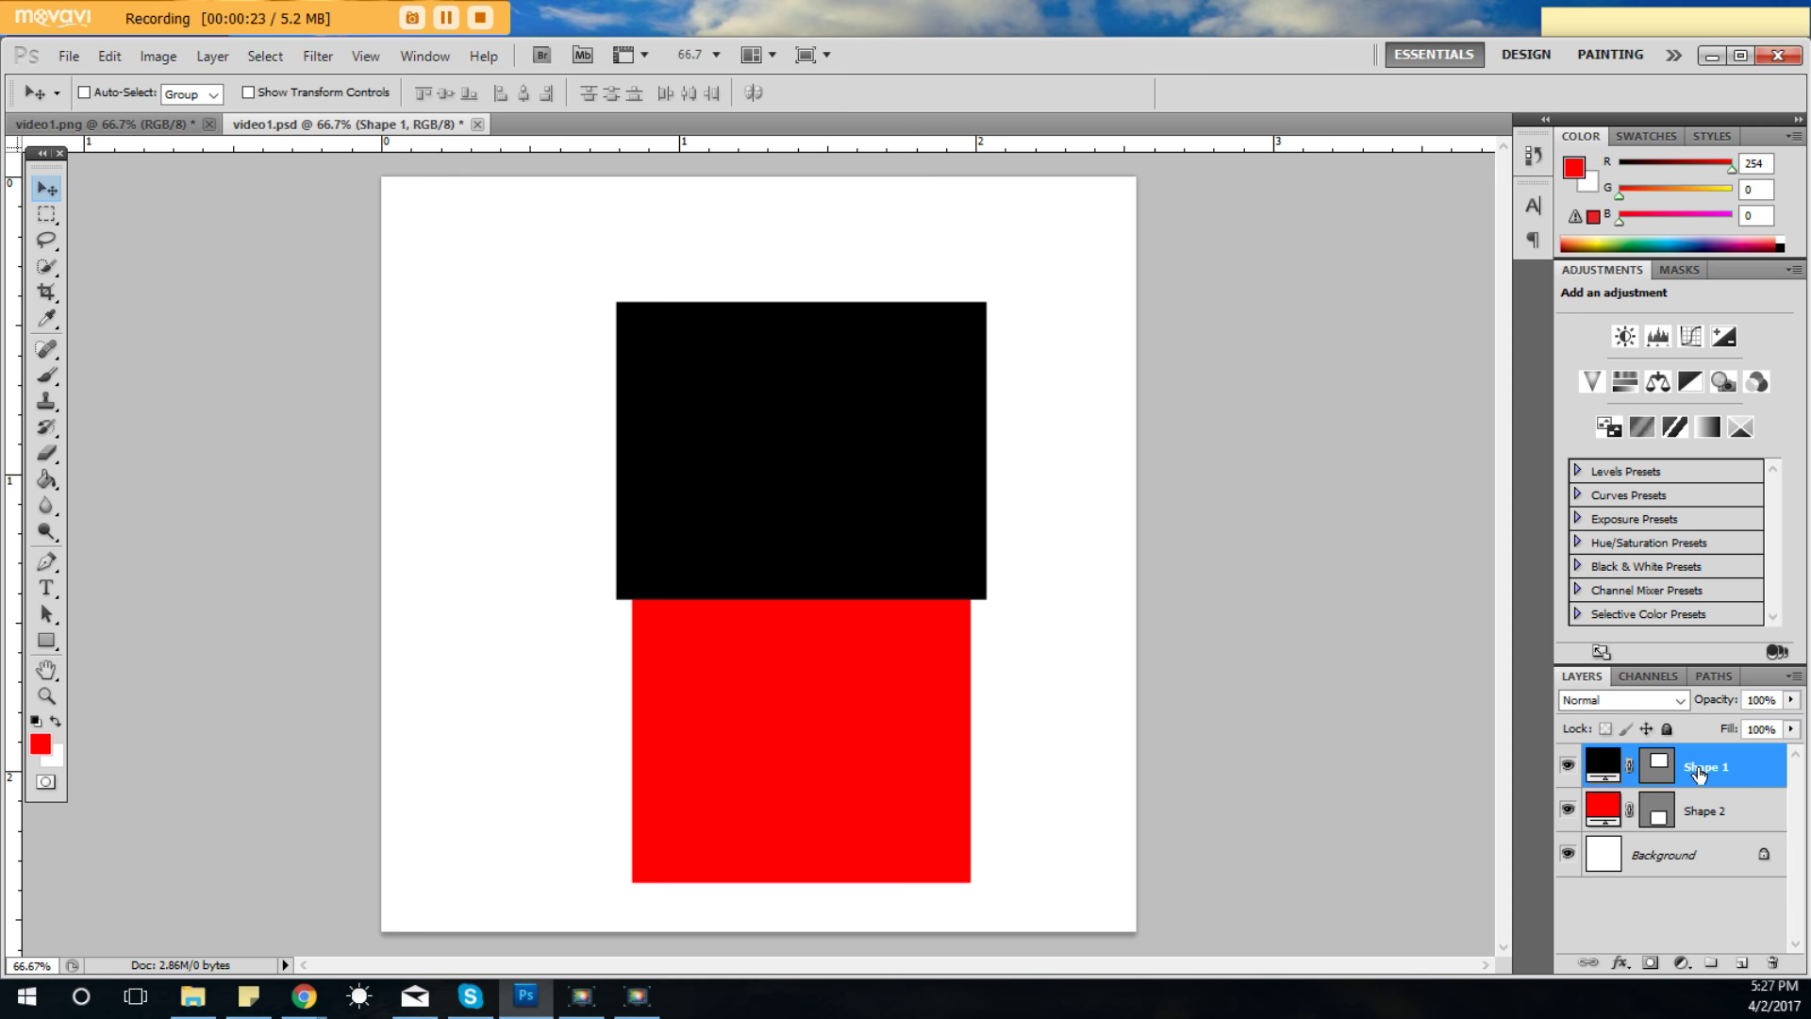
pyautogui.press('Delete')
pyautogui.press('Delete')
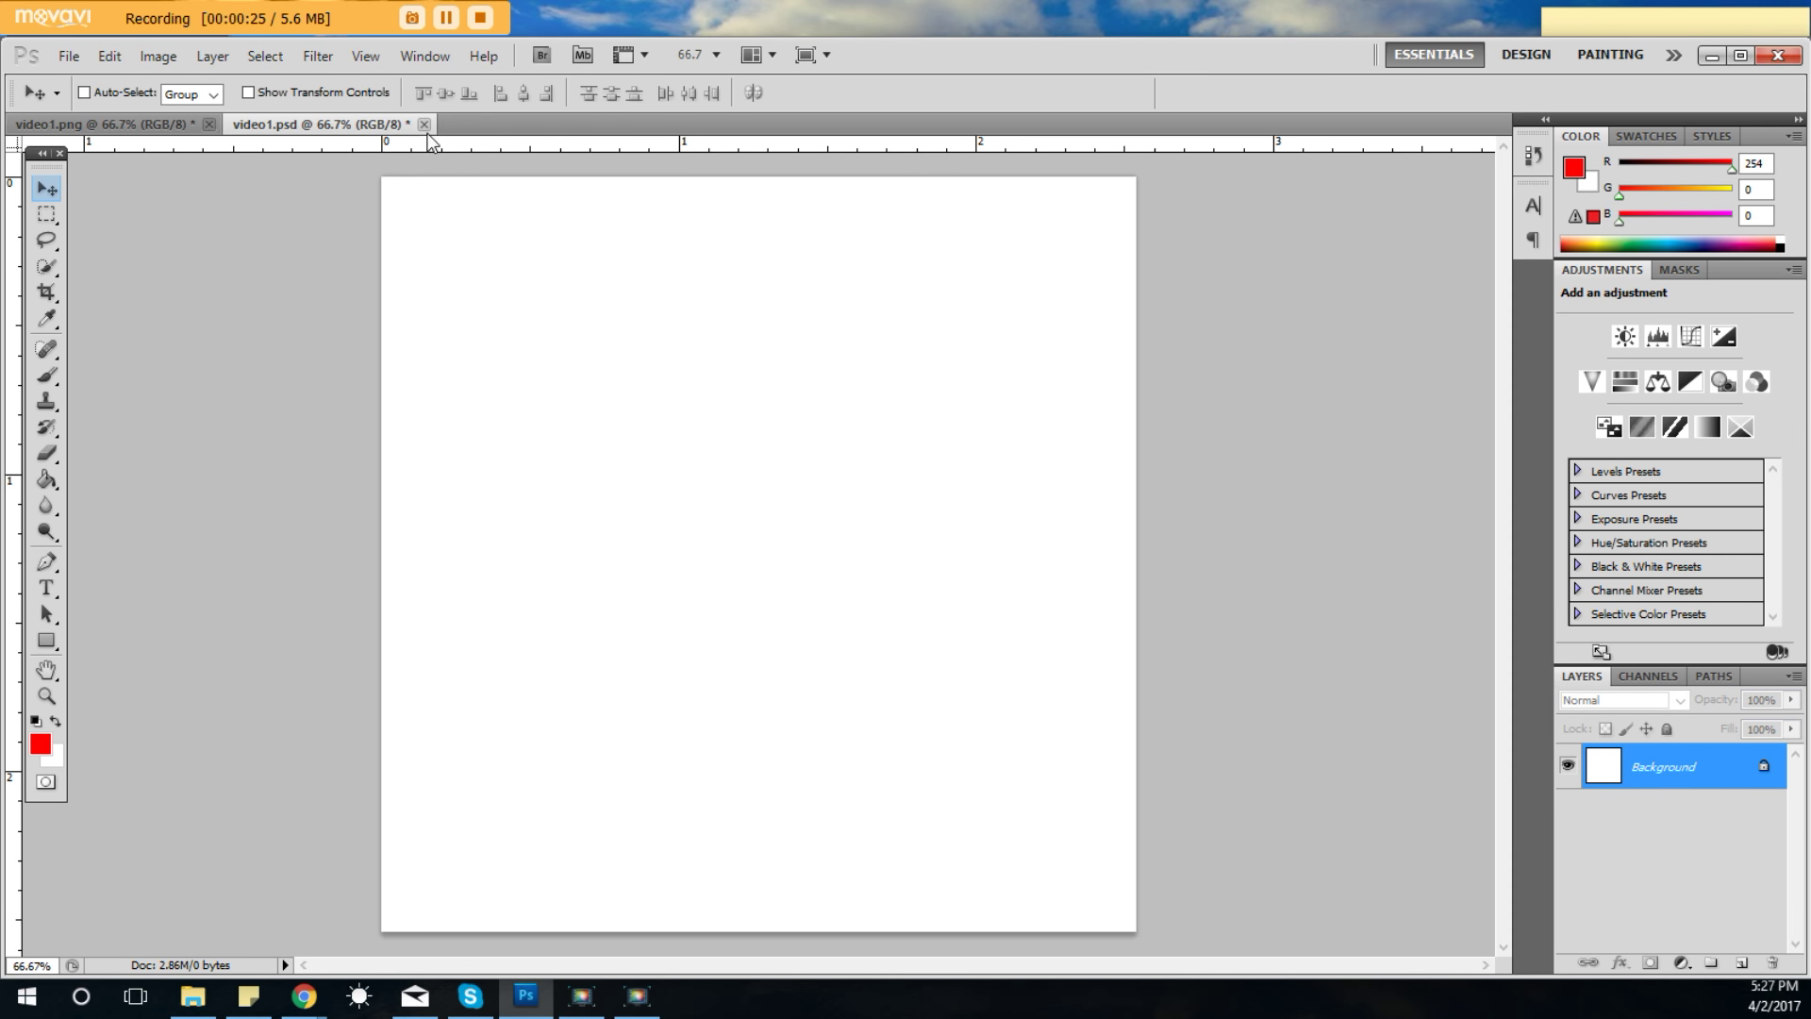
pyautogui.click(424, 125)
pyautogui.click(682, 453)
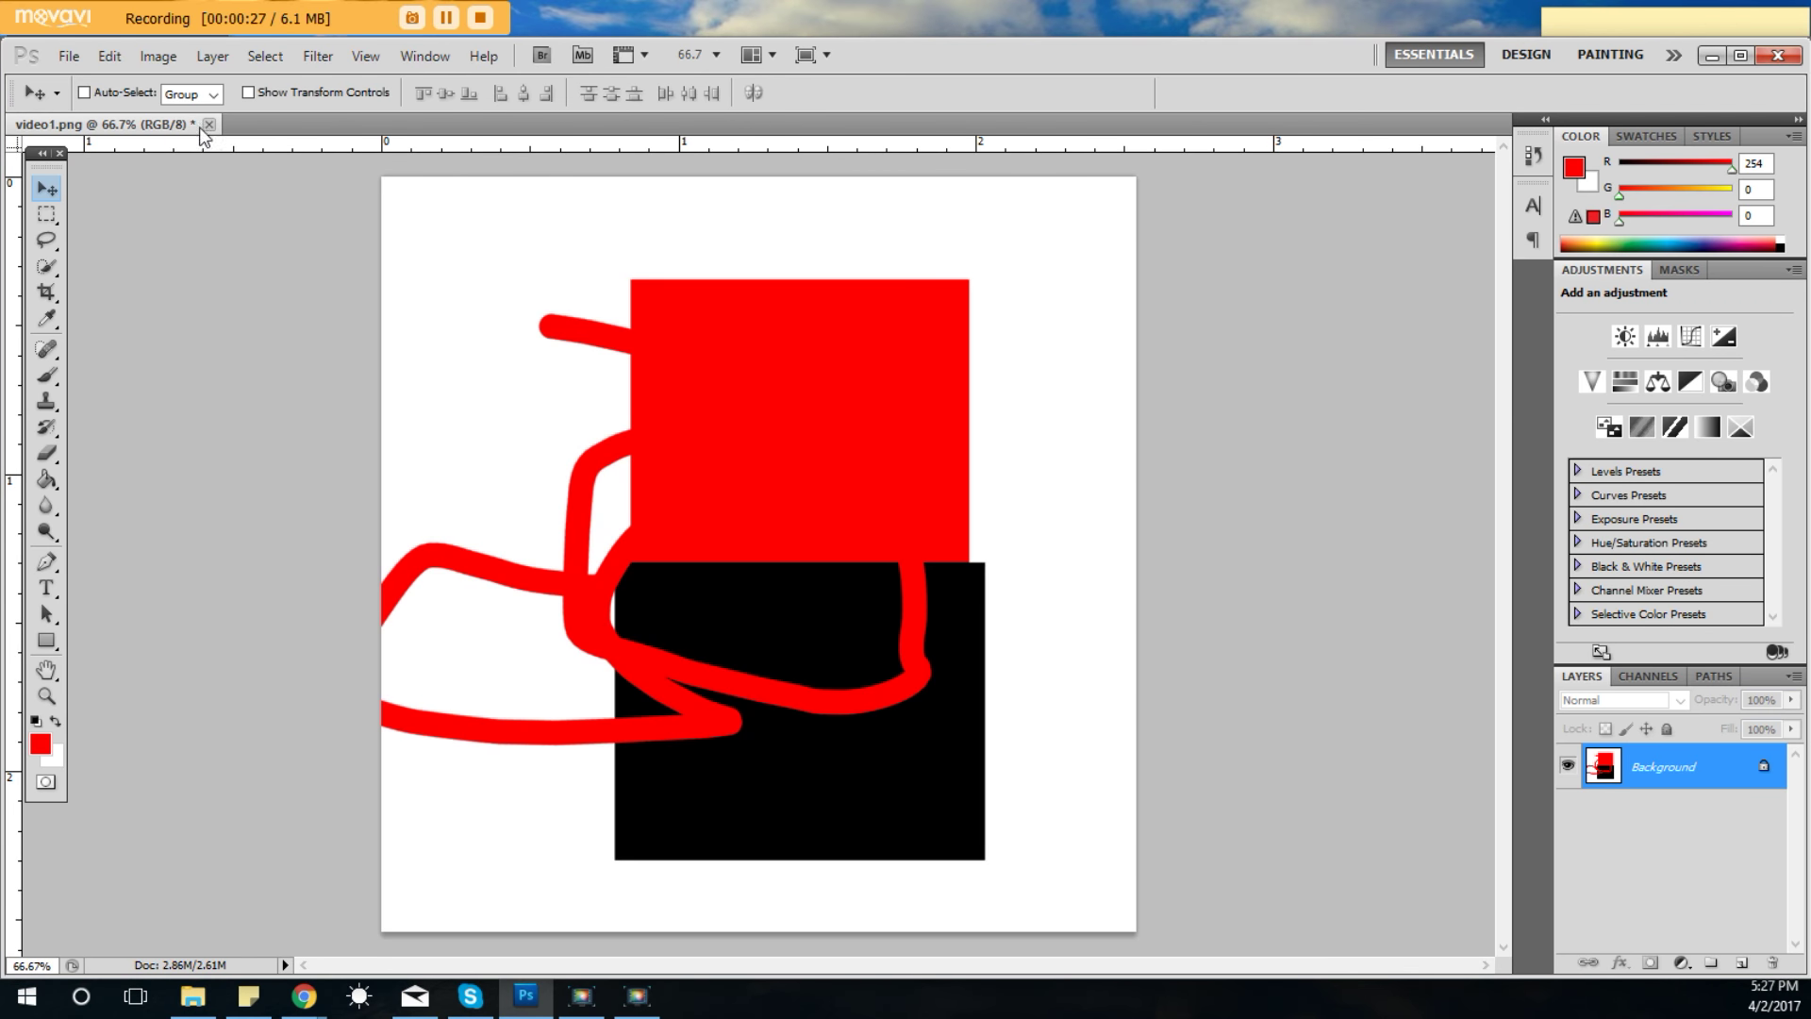
pyautogui.click(208, 124)
pyautogui.click(684, 453)
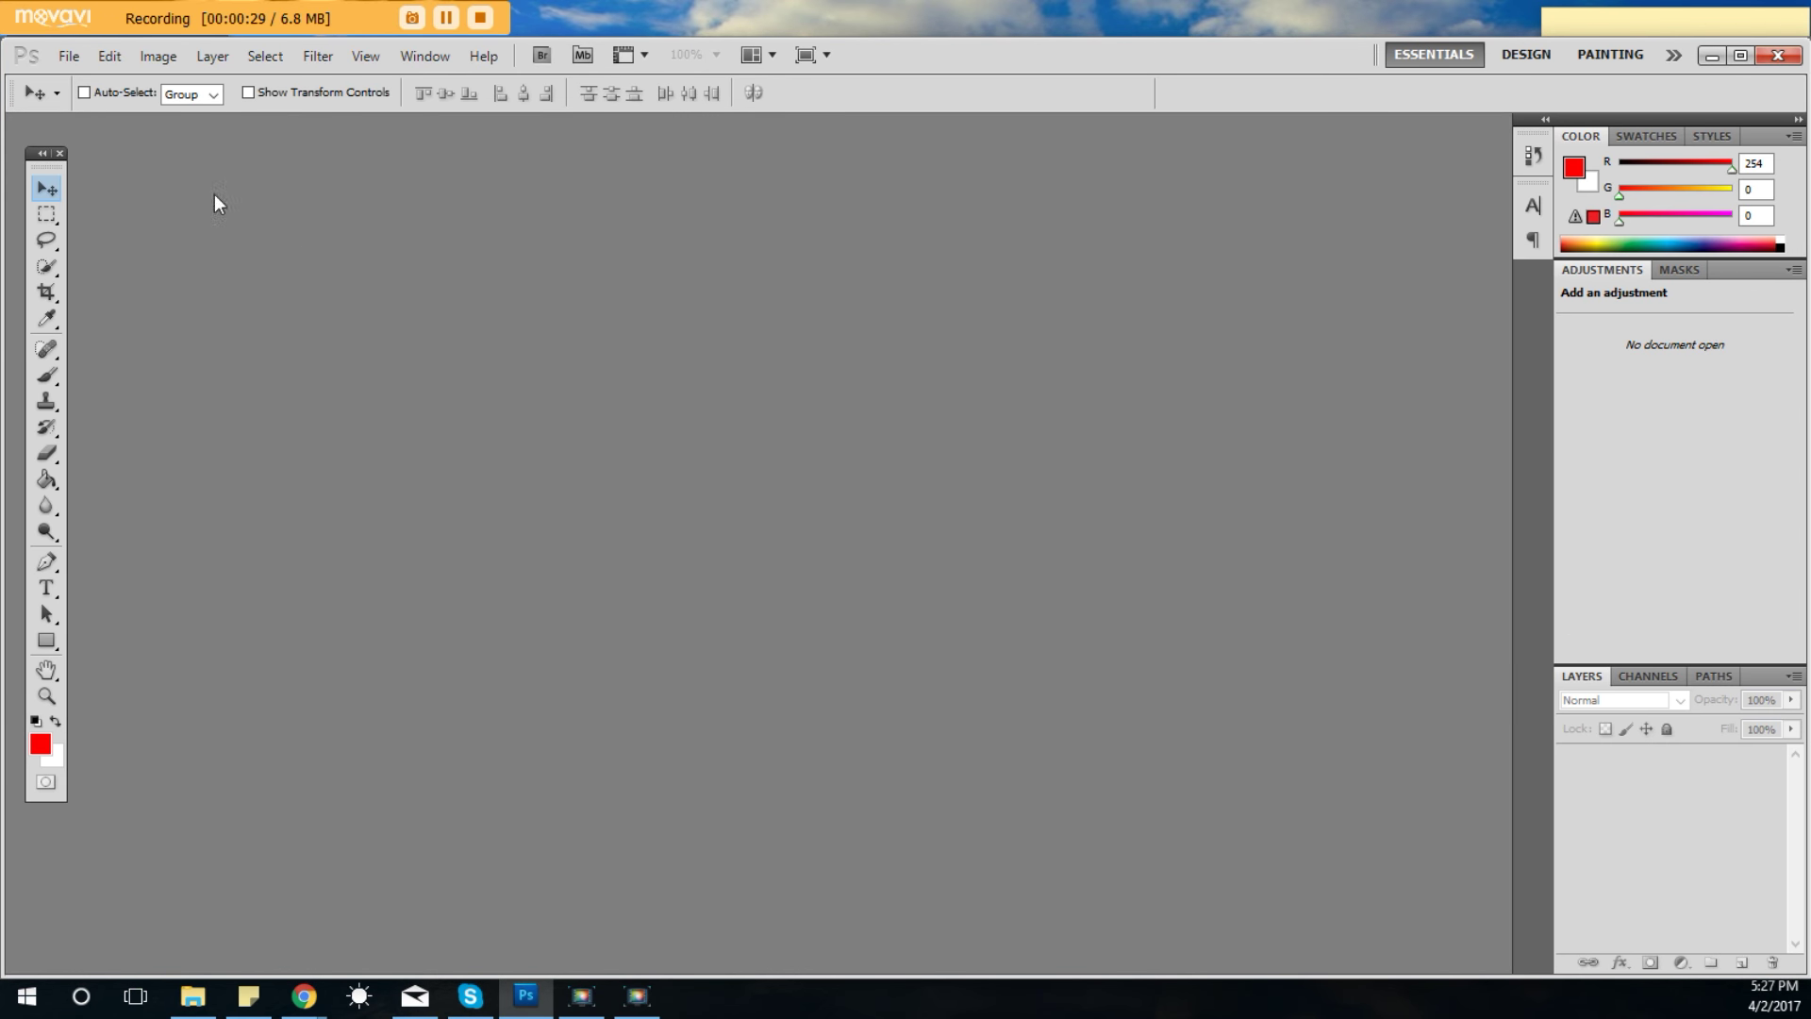
pyautogui.click(72, 62)
# Step: Create a new white document 1000 pixels wide by 450 pixels high
pyautogui.click(87, 77)
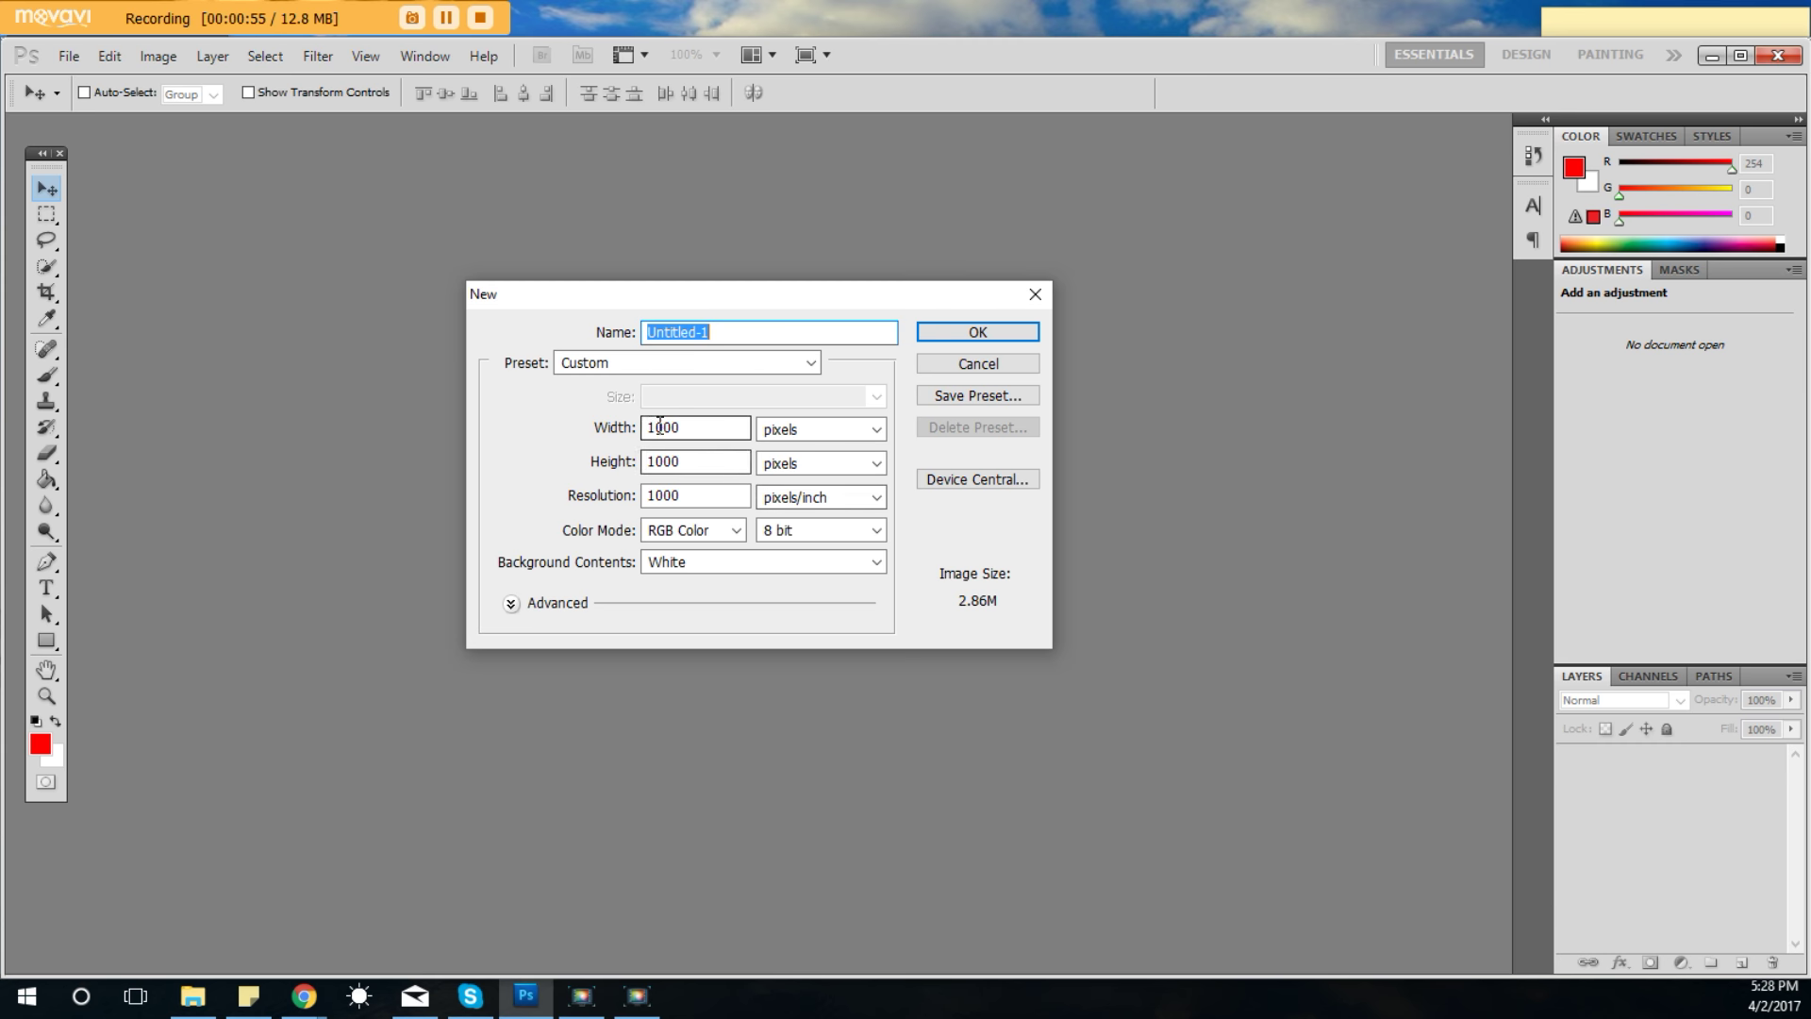
pyautogui.doubleClick(694, 460)
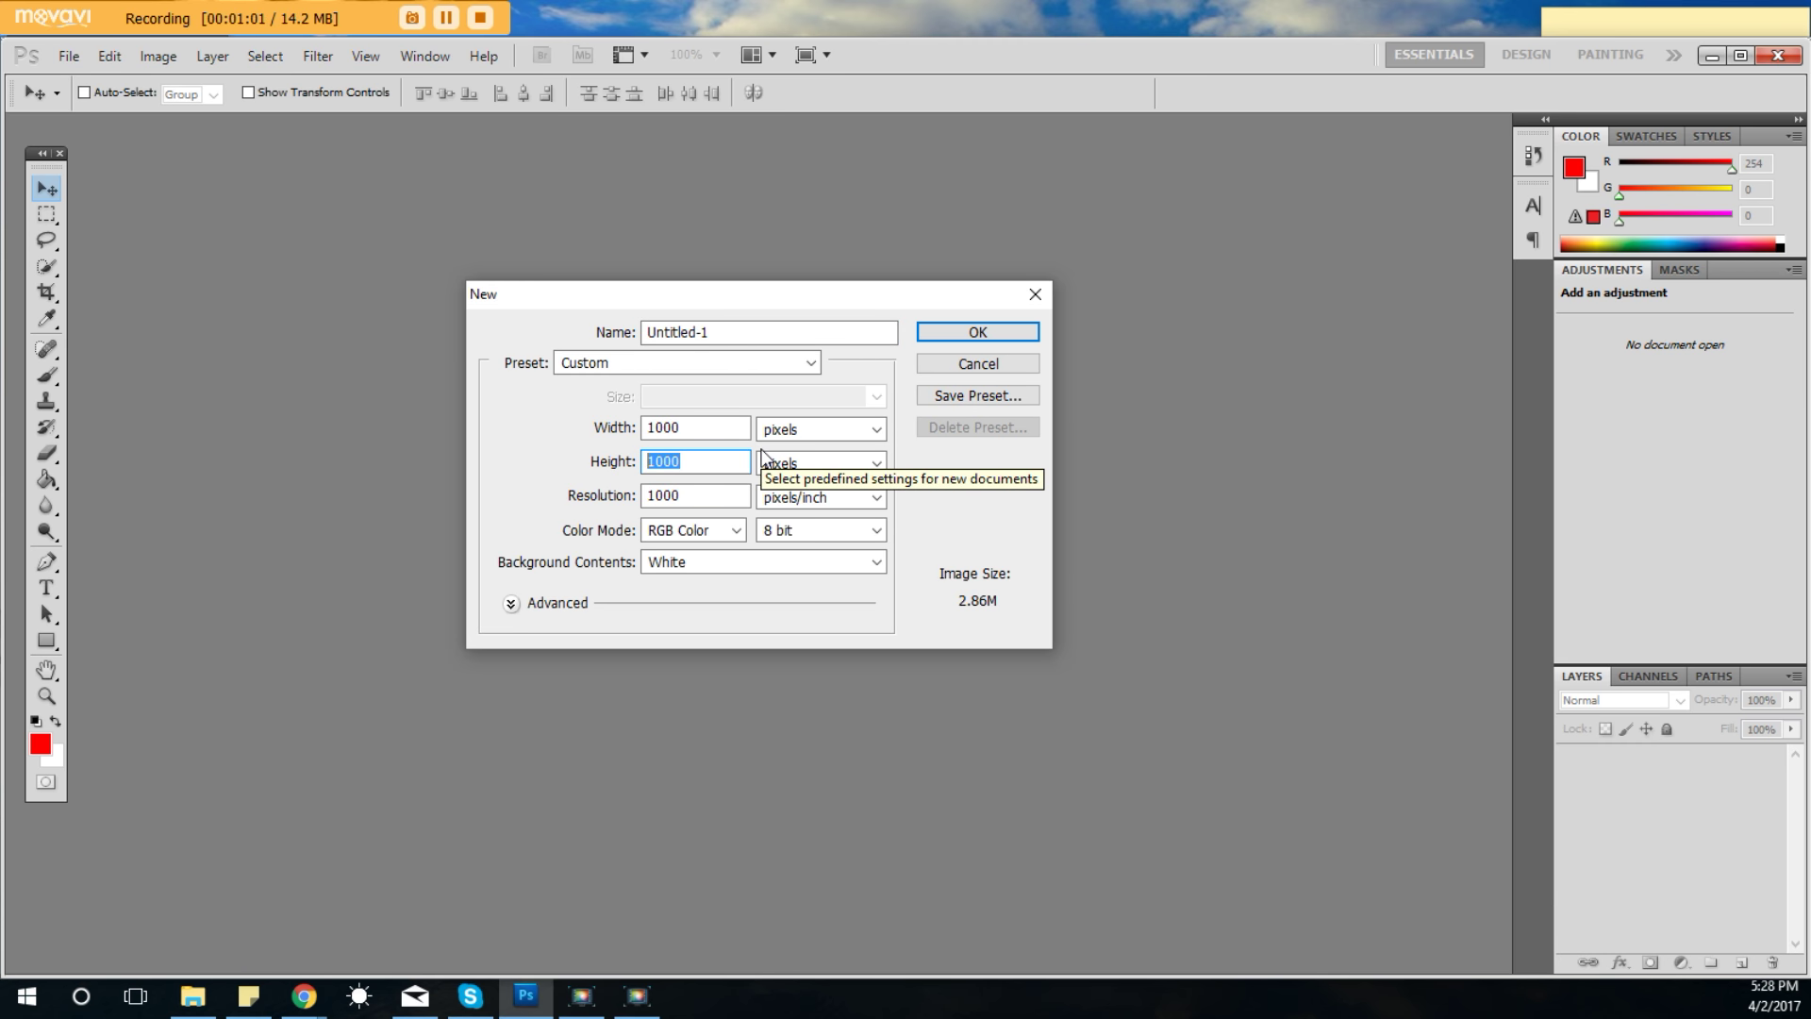
pyautogui.write('450')
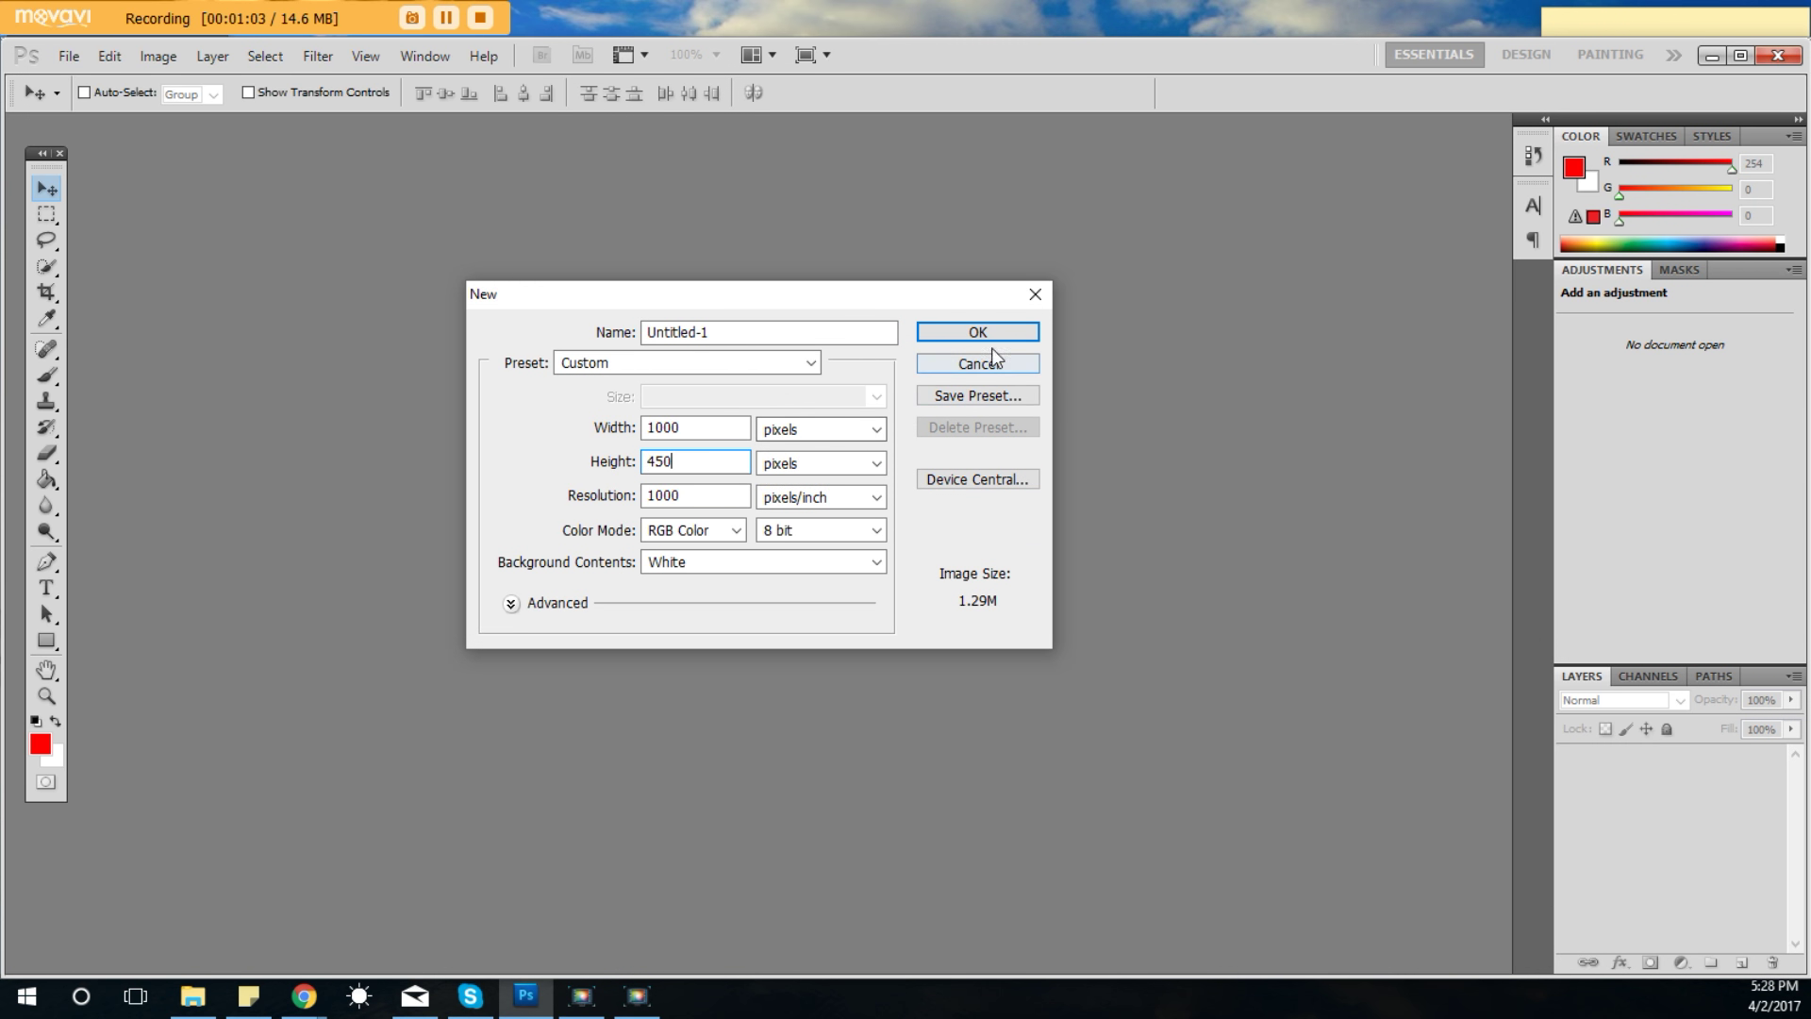
pyautogui.click(975, 334)
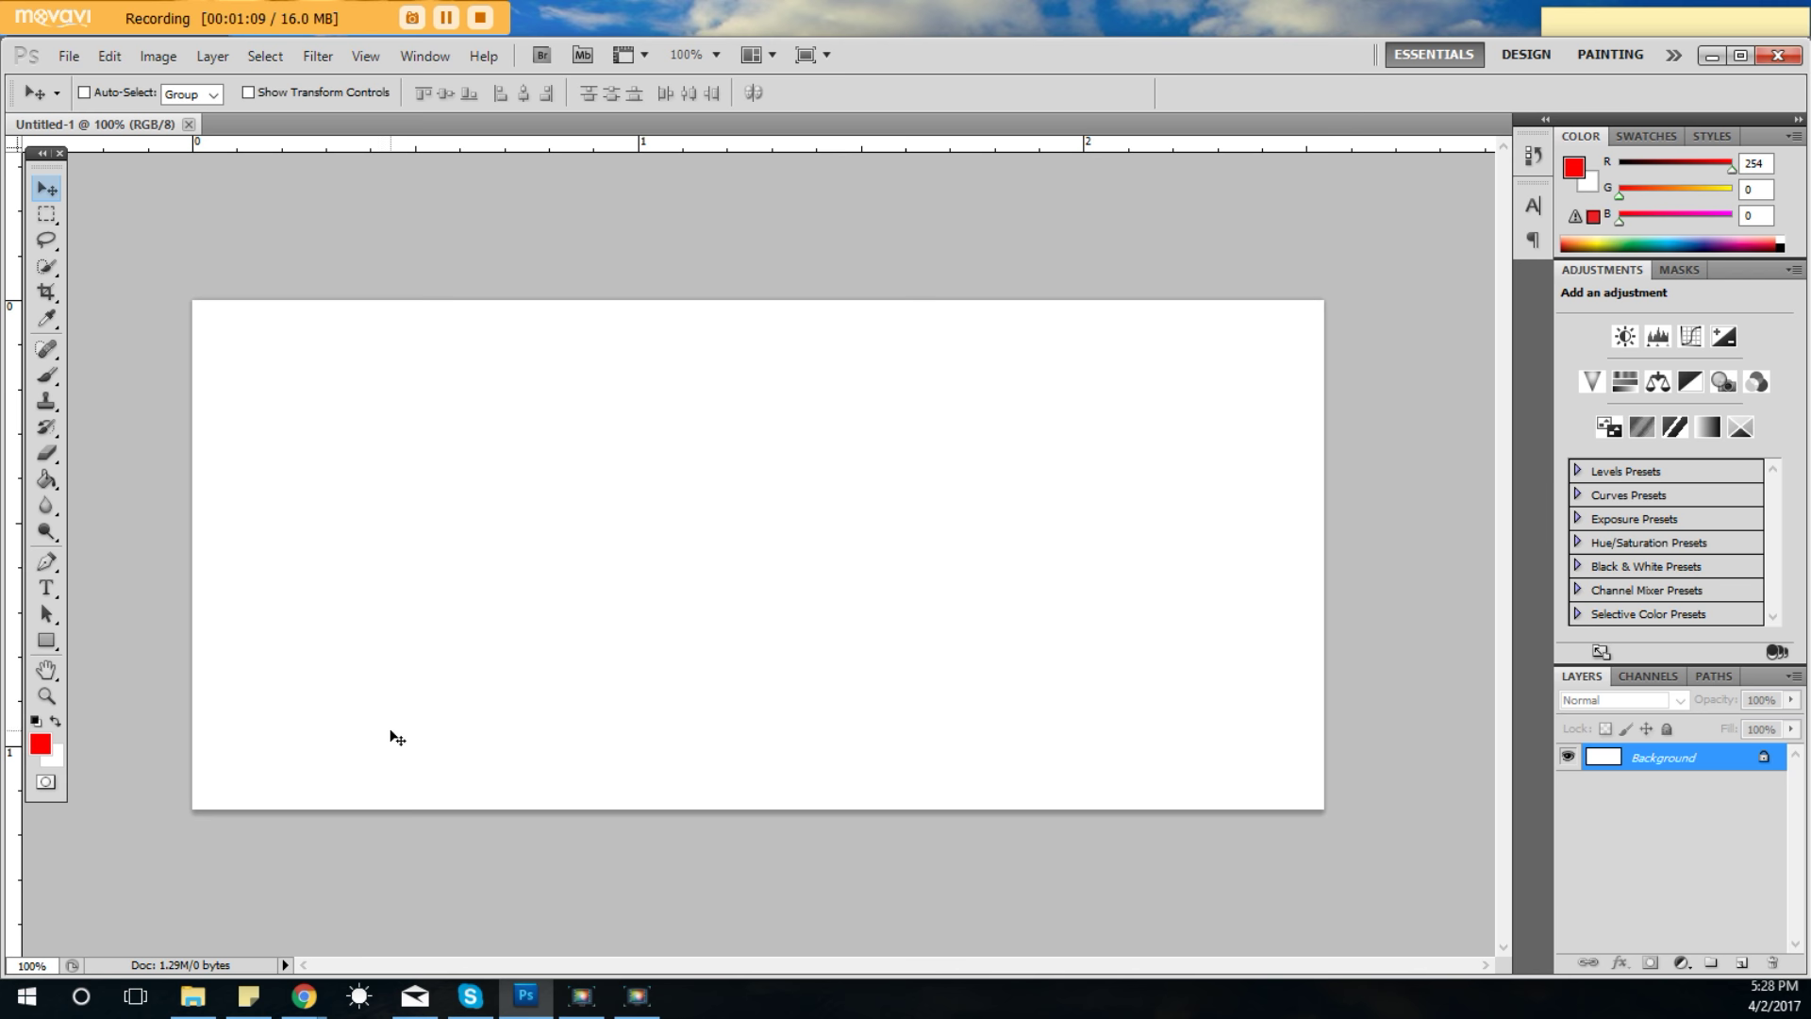
# Step: Select the regular Brush Tool and paint a thick red infinity-loop stroke on the canvas
pyautogui.click(47, 376)
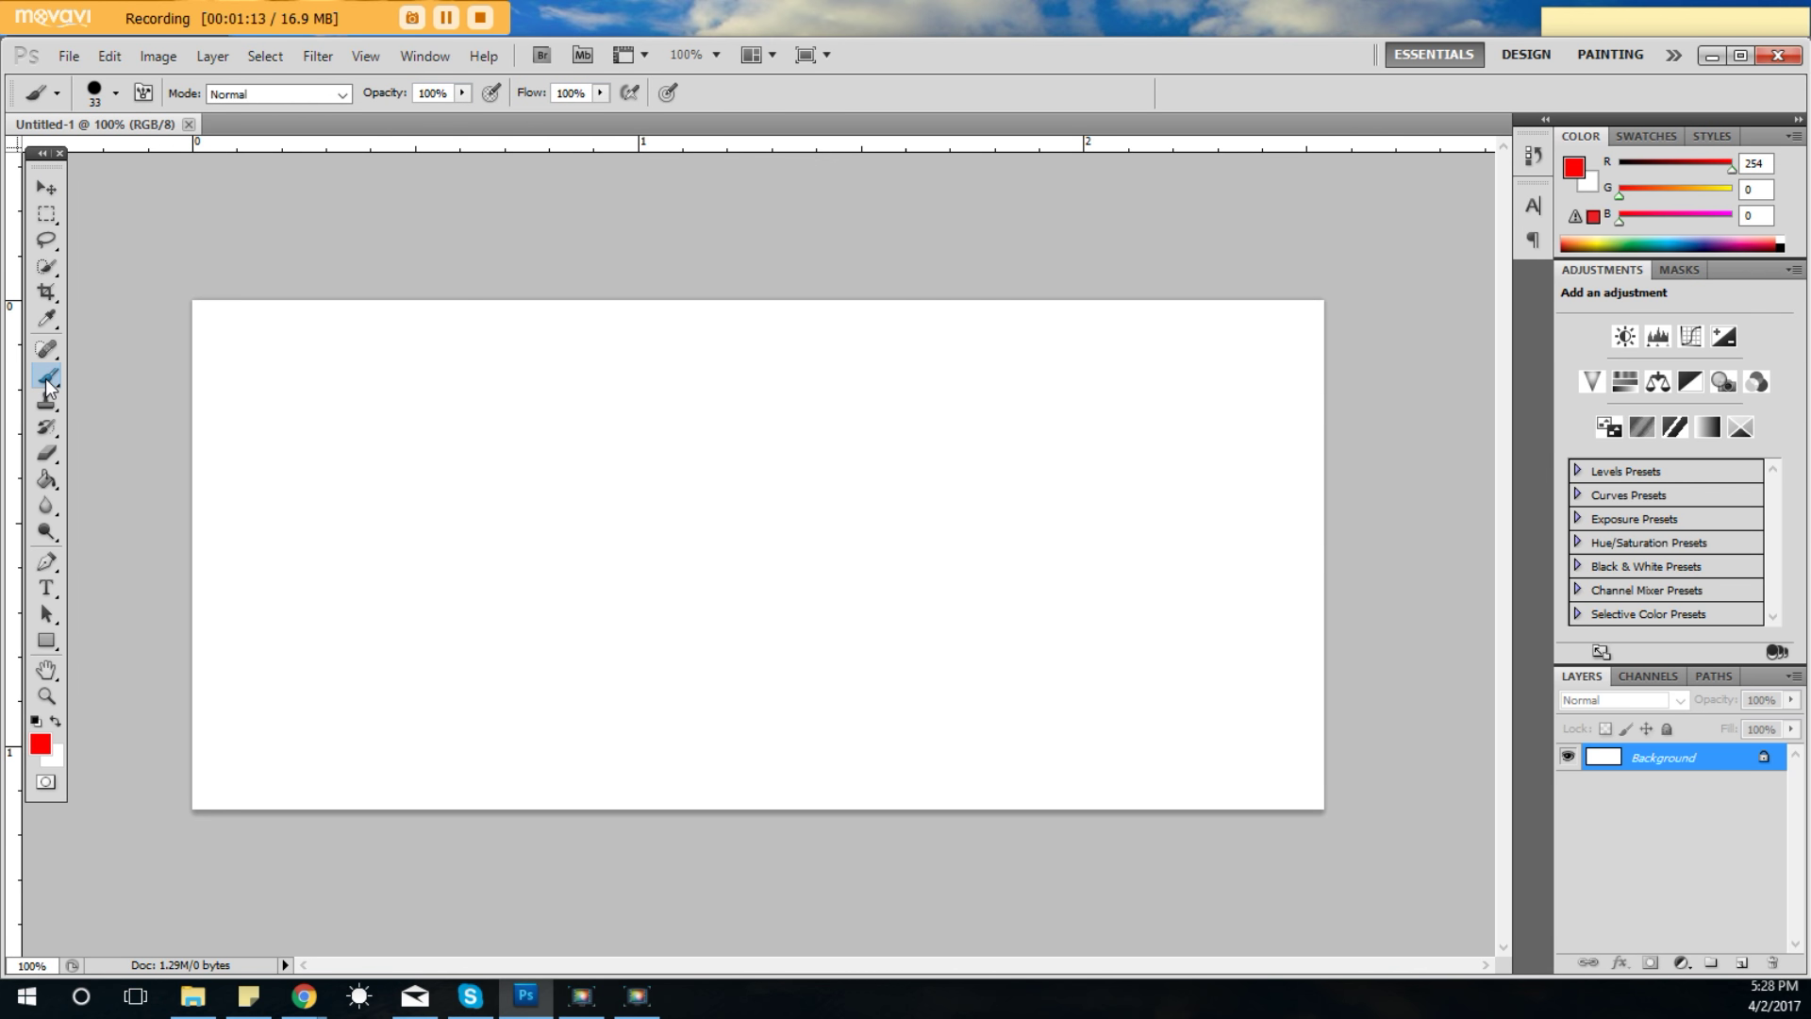
pyautogui.rightClick(50, 378)
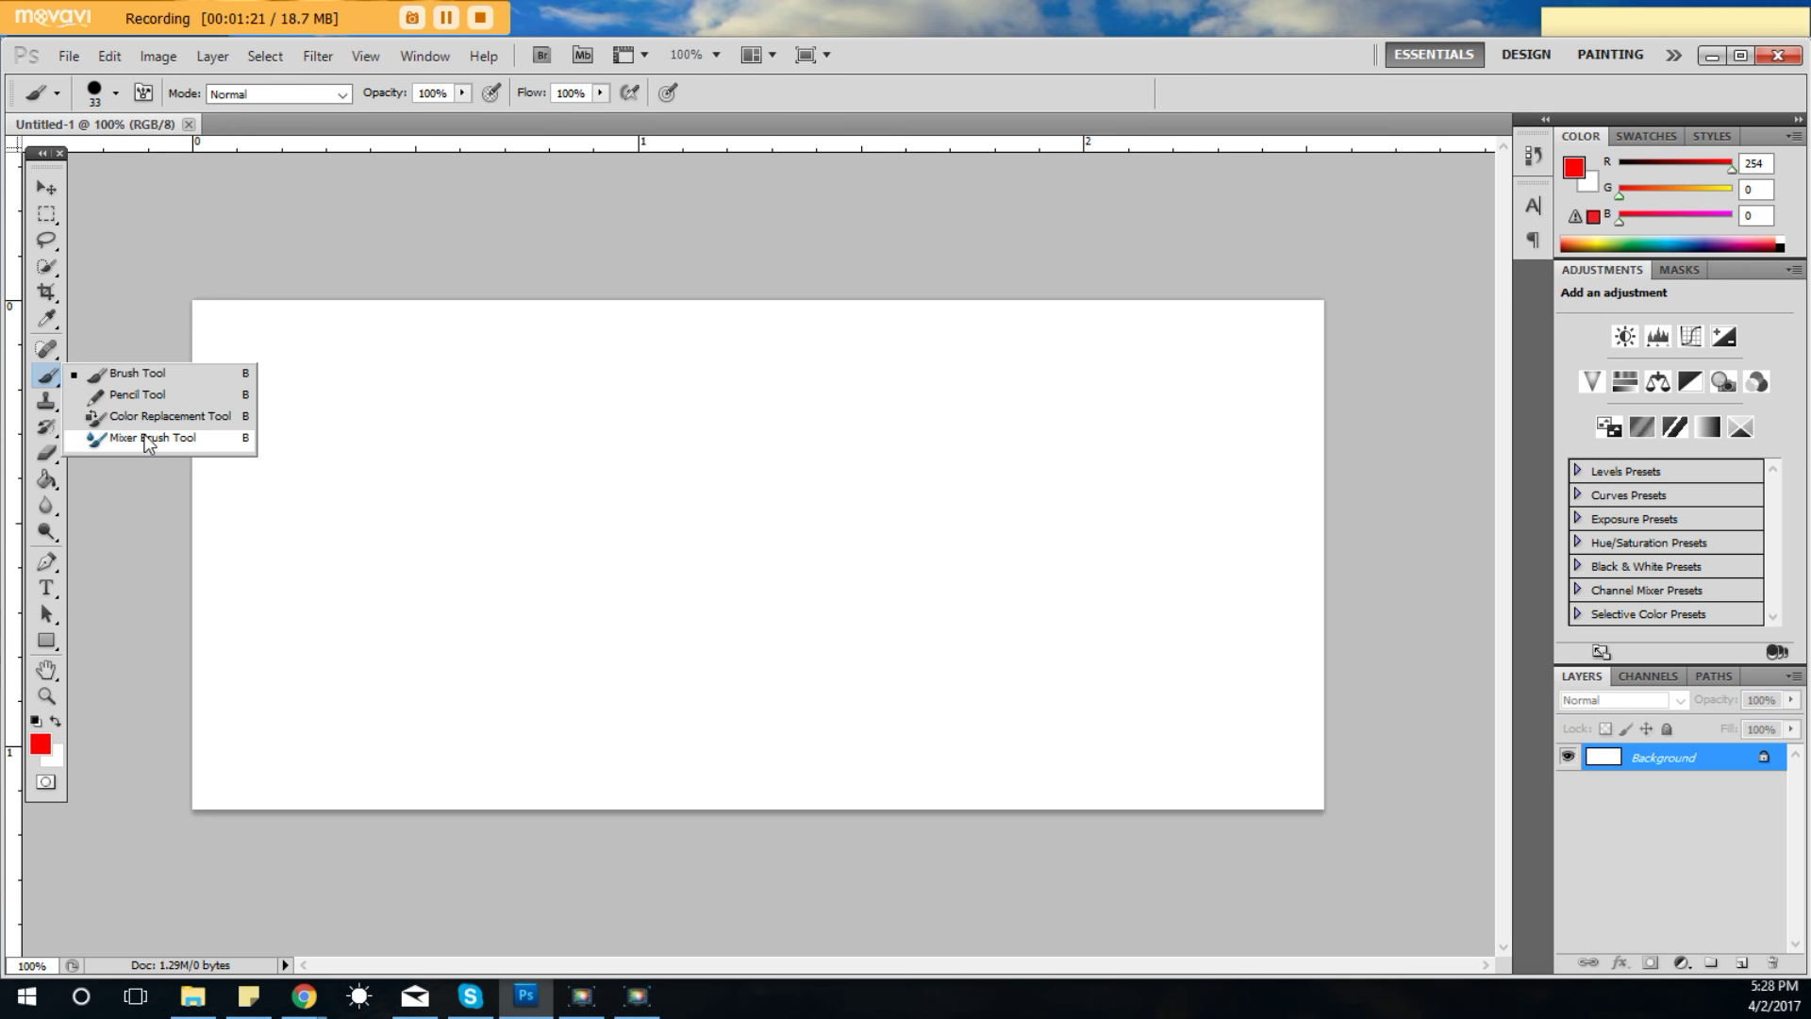
pyautogui.click(156, 377)
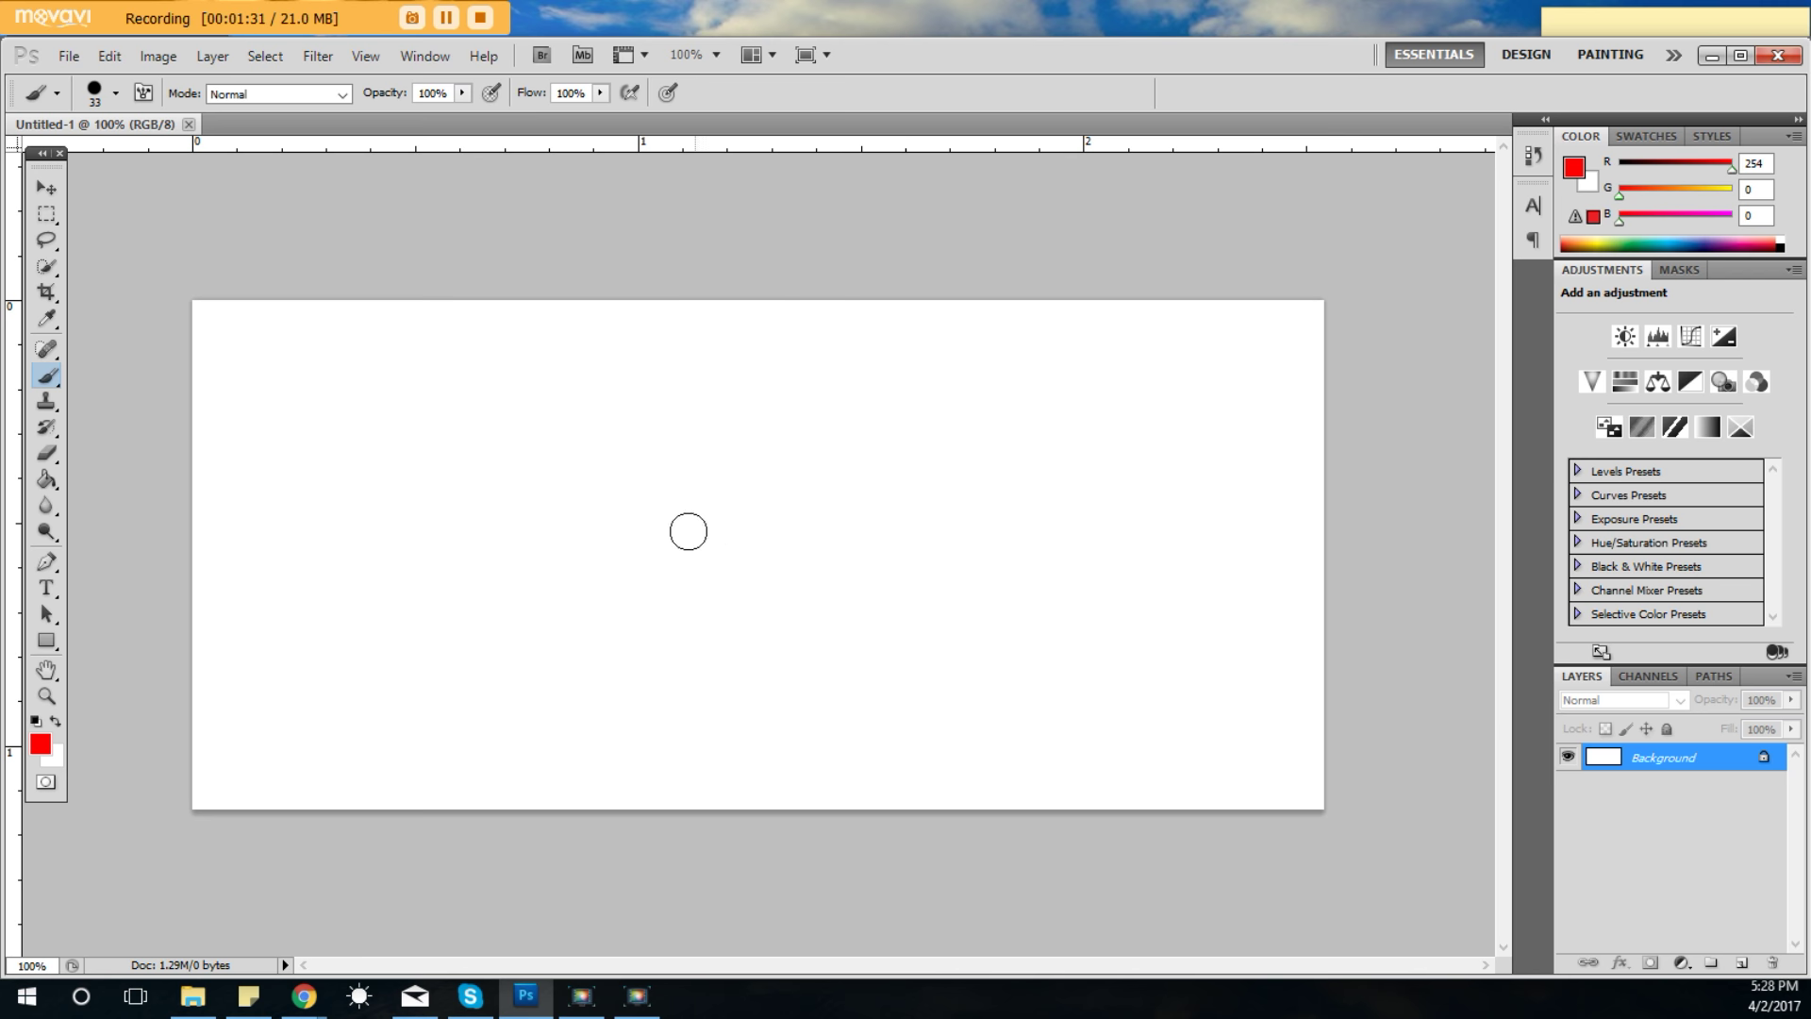
pyautogui.moveTo(492, 396)
pyautogui.mouseDown()
pyautogui.moveTo(572, 444)
pyautogui.moveTo(601, 514)
pyautogui.moveTo(678, 580)
pyautogui.moveTo(759, 581)
pyautogui.moveTo(817, 512)
pyautogui.moveTo(781, 451)
pyautogui.moveTo(668, 469)
pyautogui.moveTo(607, 558)
pyautogui.moveTo(534, 600)
pyautogui.moveTo(454, 600)
pyautogui.moveTo(411, 514)
pyautogui.moveTo(431, 437)
pyautogui.moveTo(507, 417)
pyautogui.mouseUp()
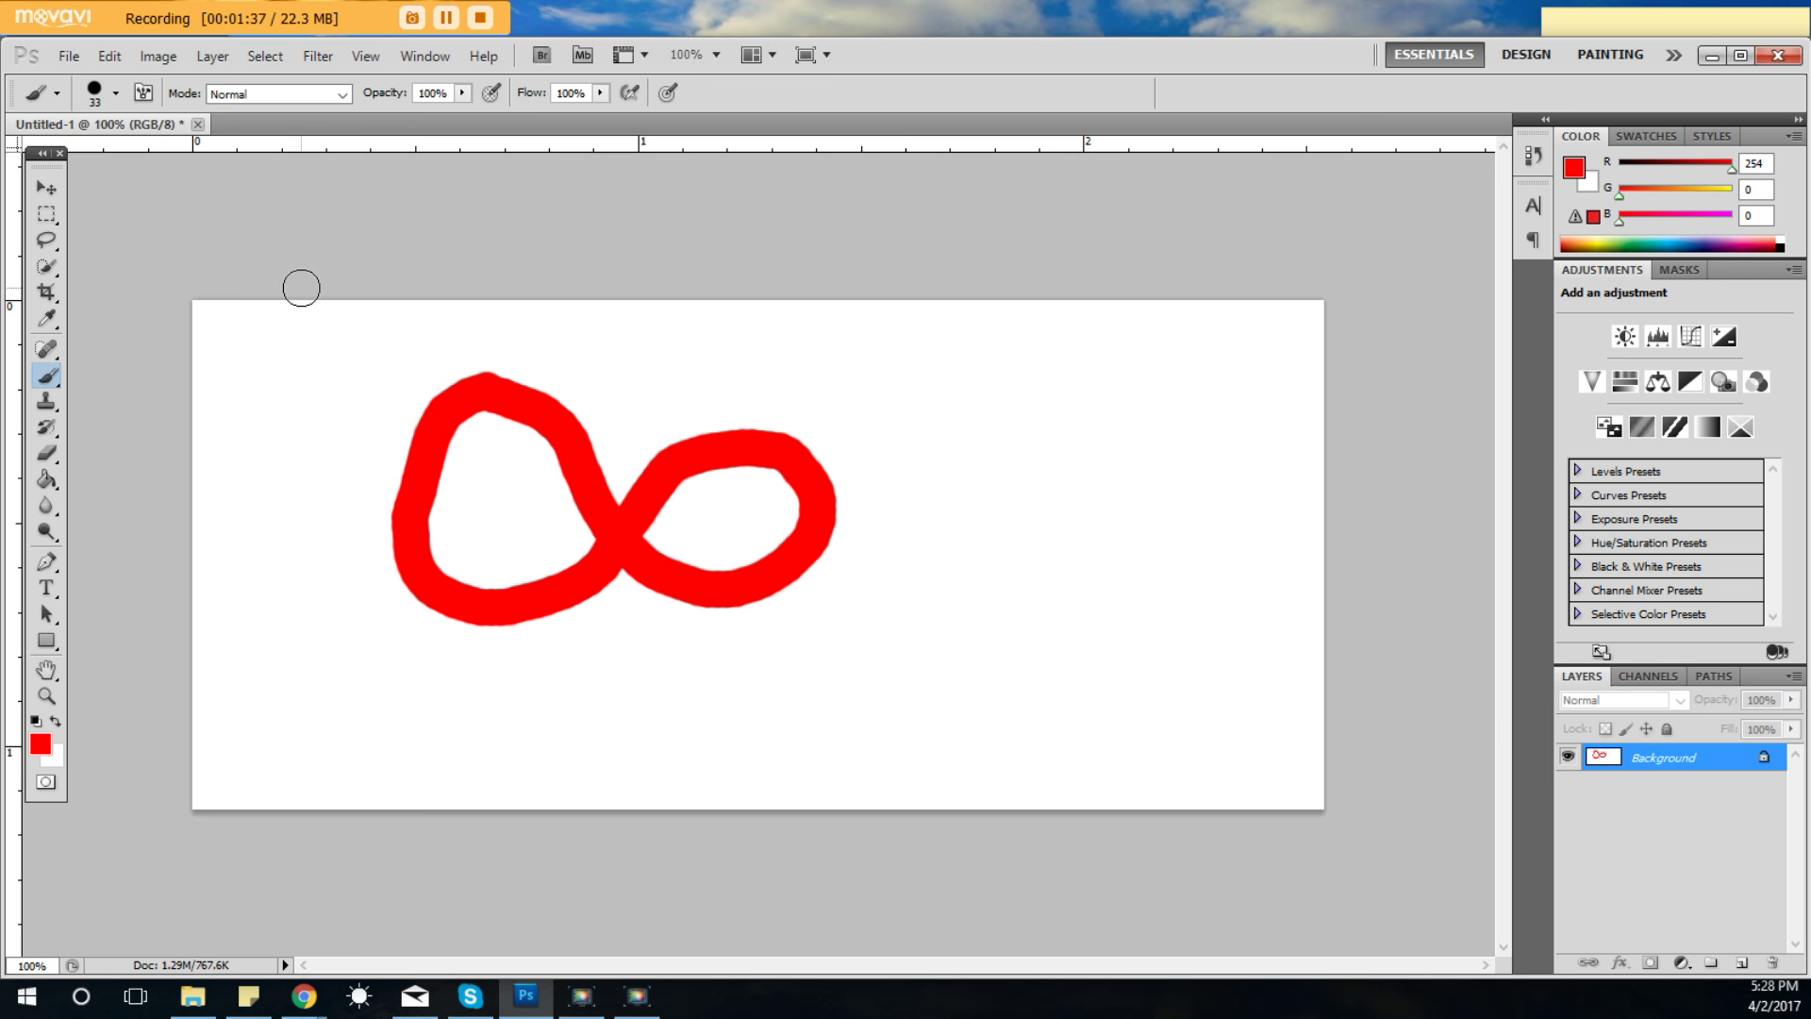
# Step: Undo the red loop stroke, paint three red test dabs, then undo the third
pyautogui.click(110, 58)
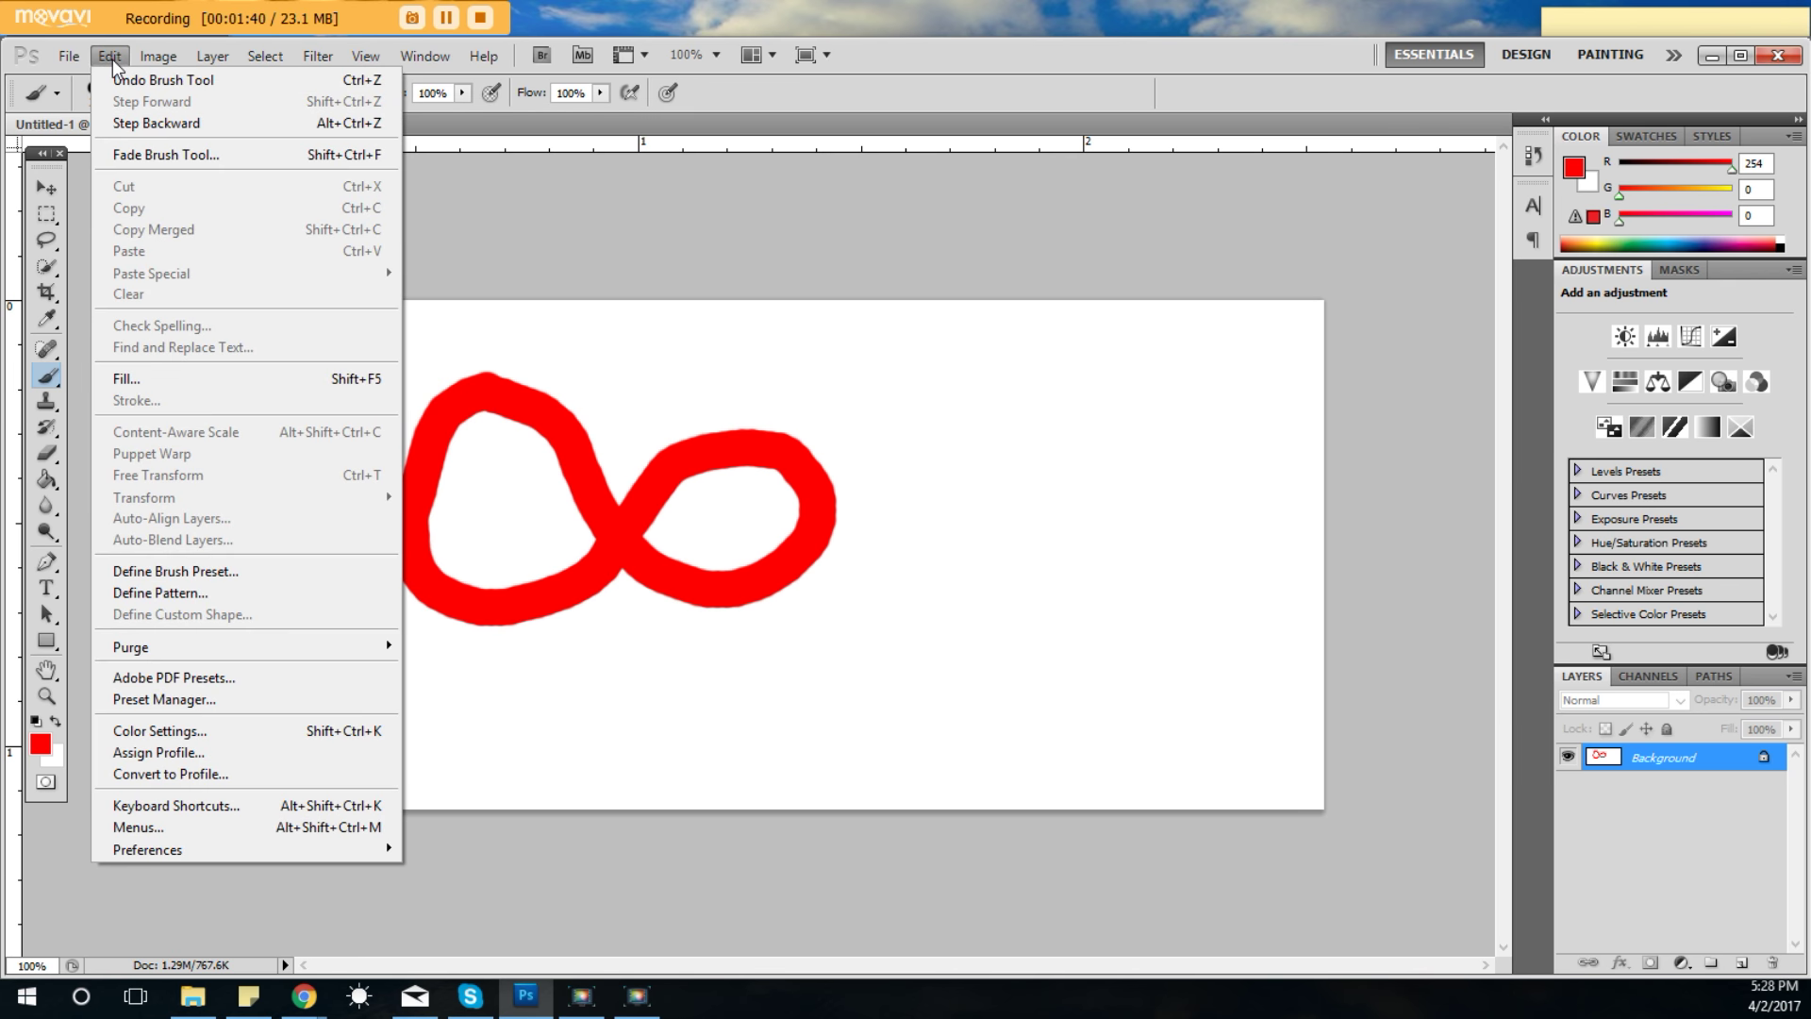
pyautogui.click(178, 81)
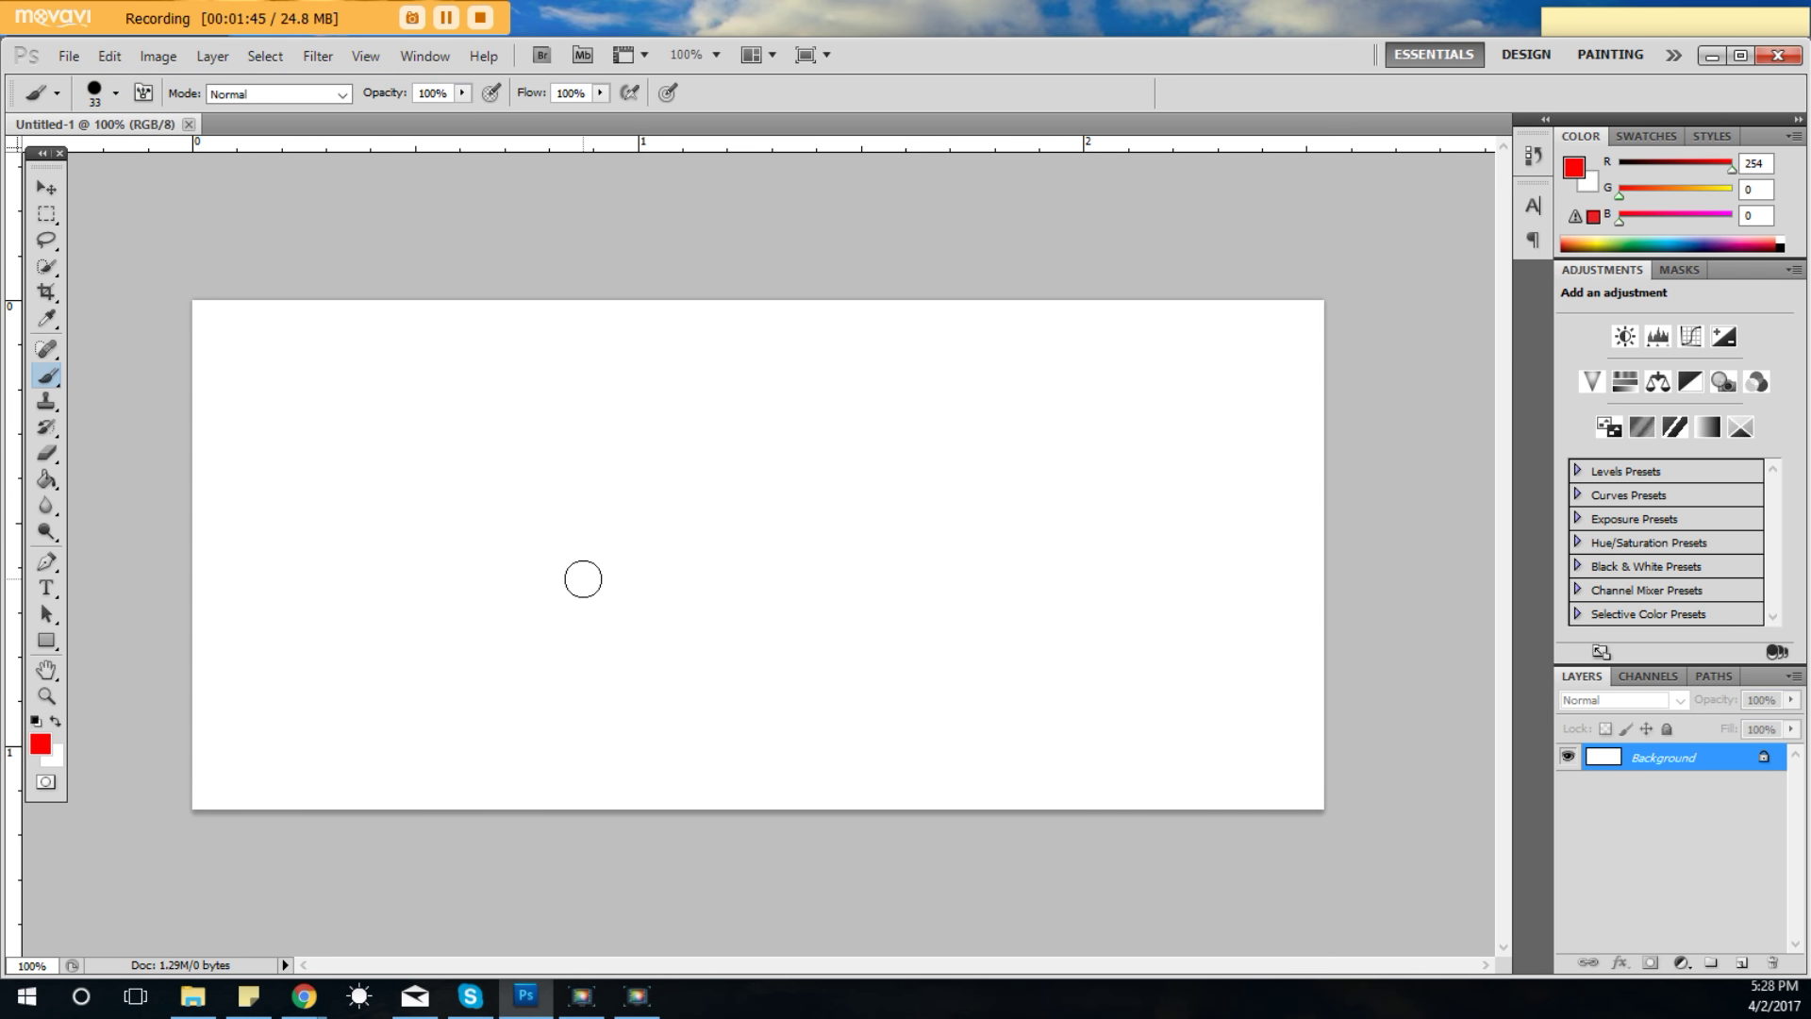
pyautogui.click(248, 338)
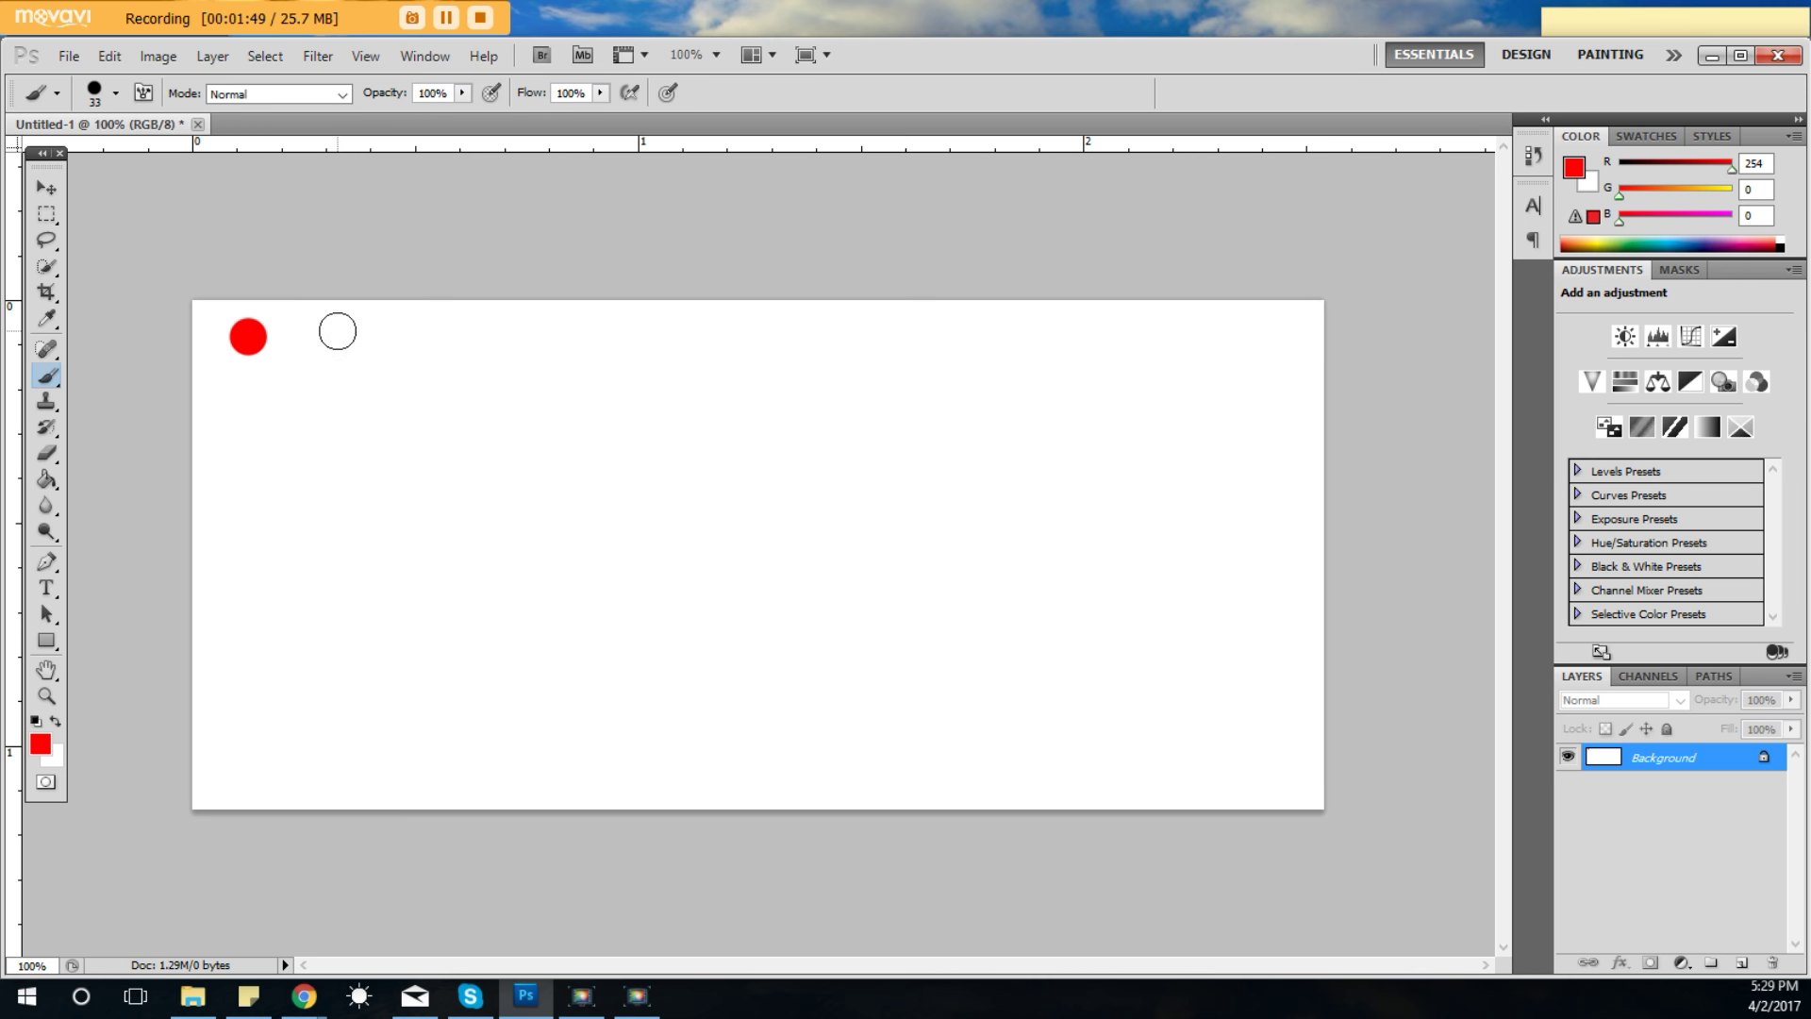
pyautogui.click(335, 337)
pyautogui.click(372, 342)
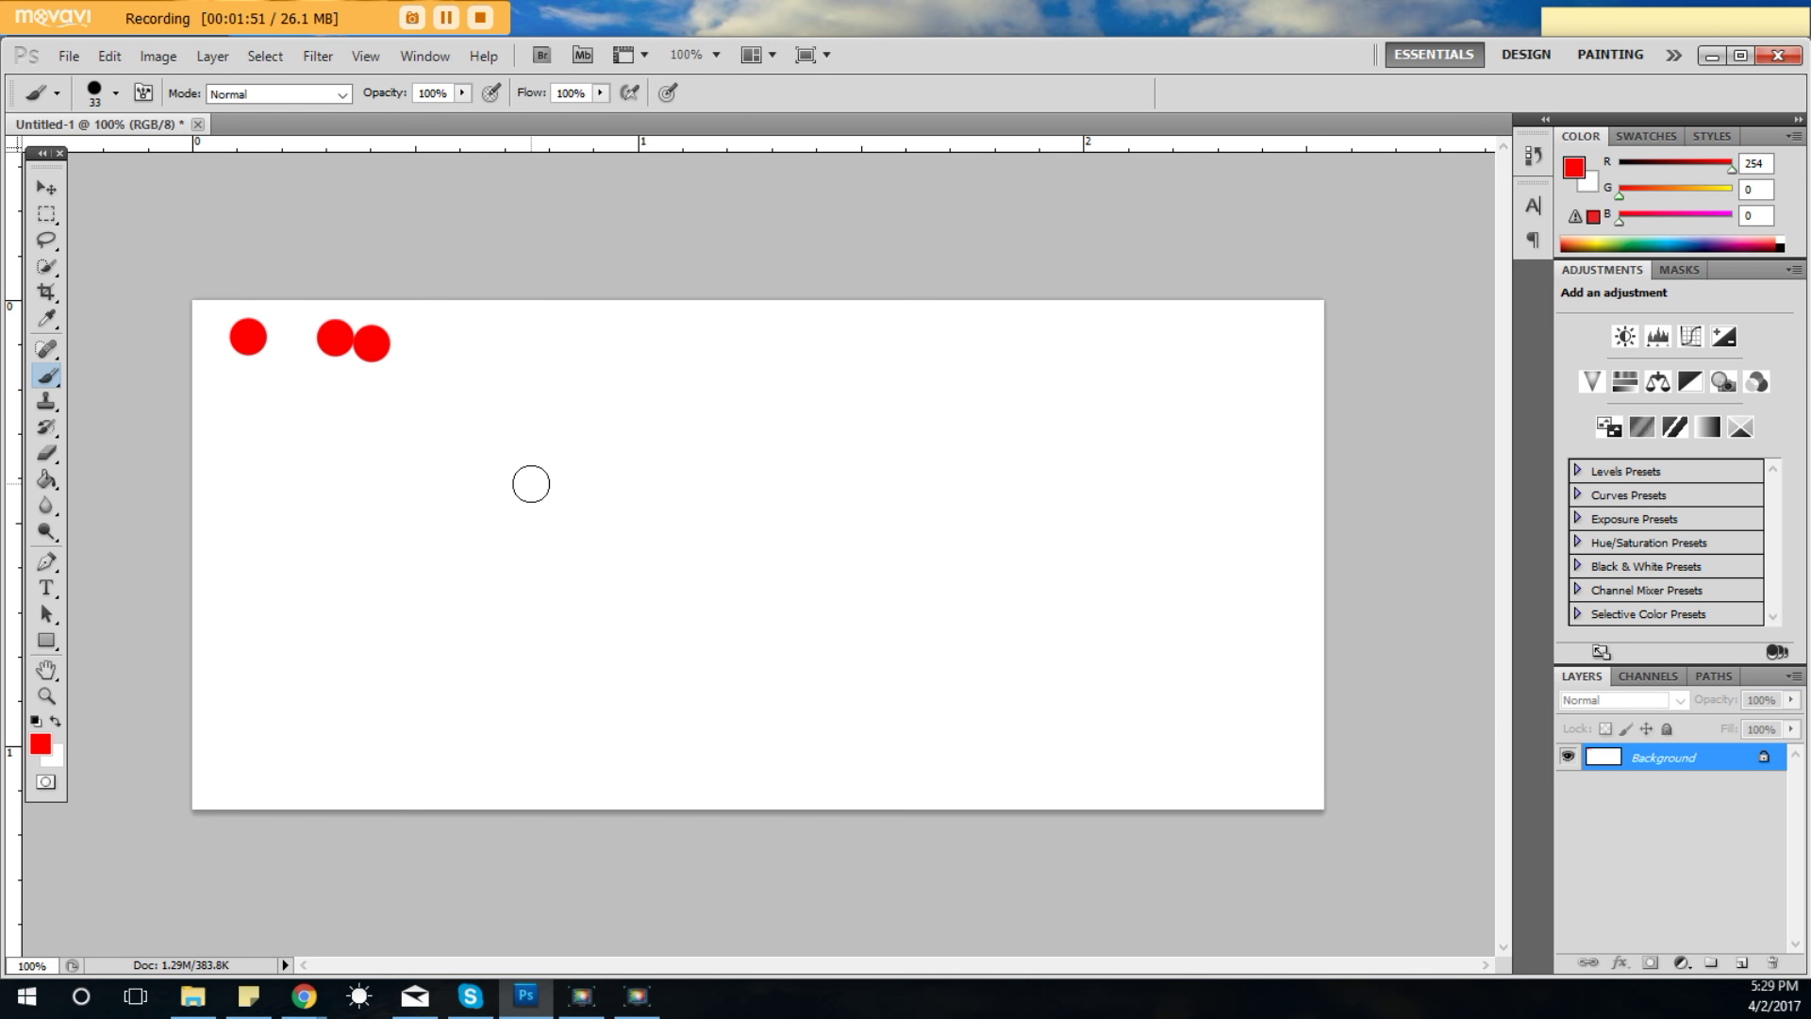
pyautogui.click(109, 56)
pyautogui.click(141, 74)
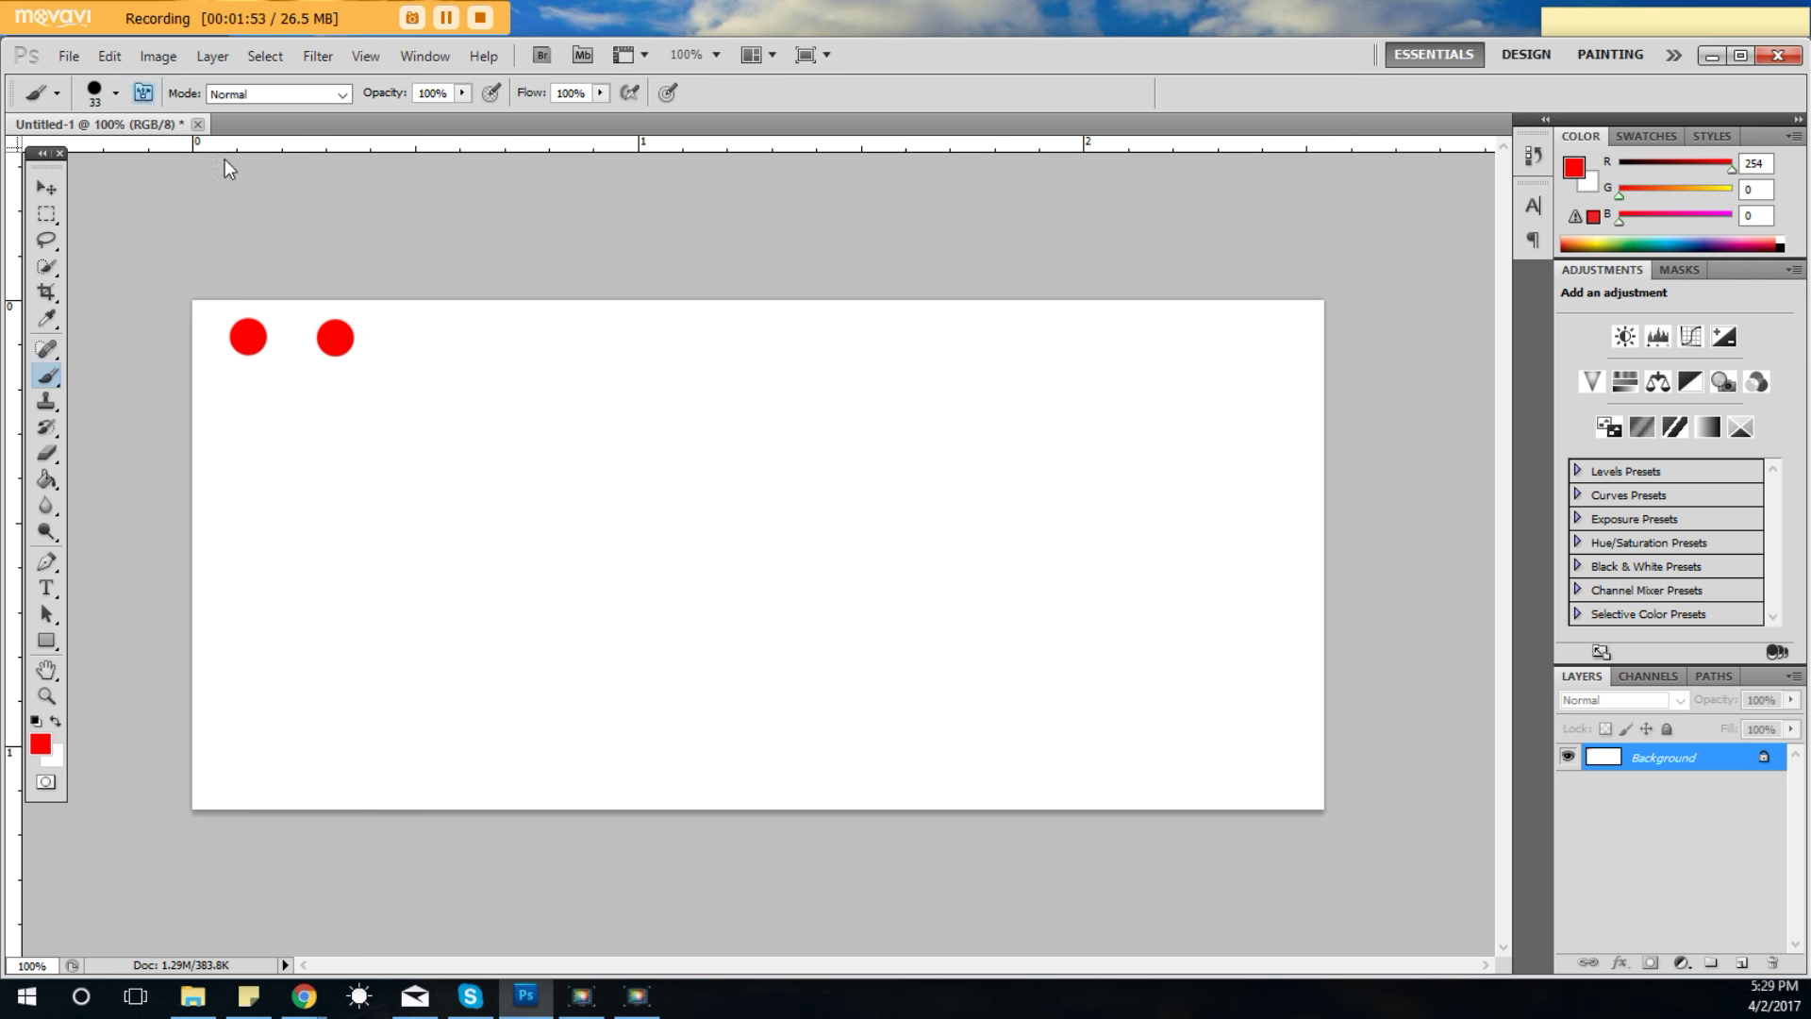
# Step: Paint two more red dabs along the top row, undo the last and restore it
pyautogui.click(412, 335)
pyautogui.click(510, 335)
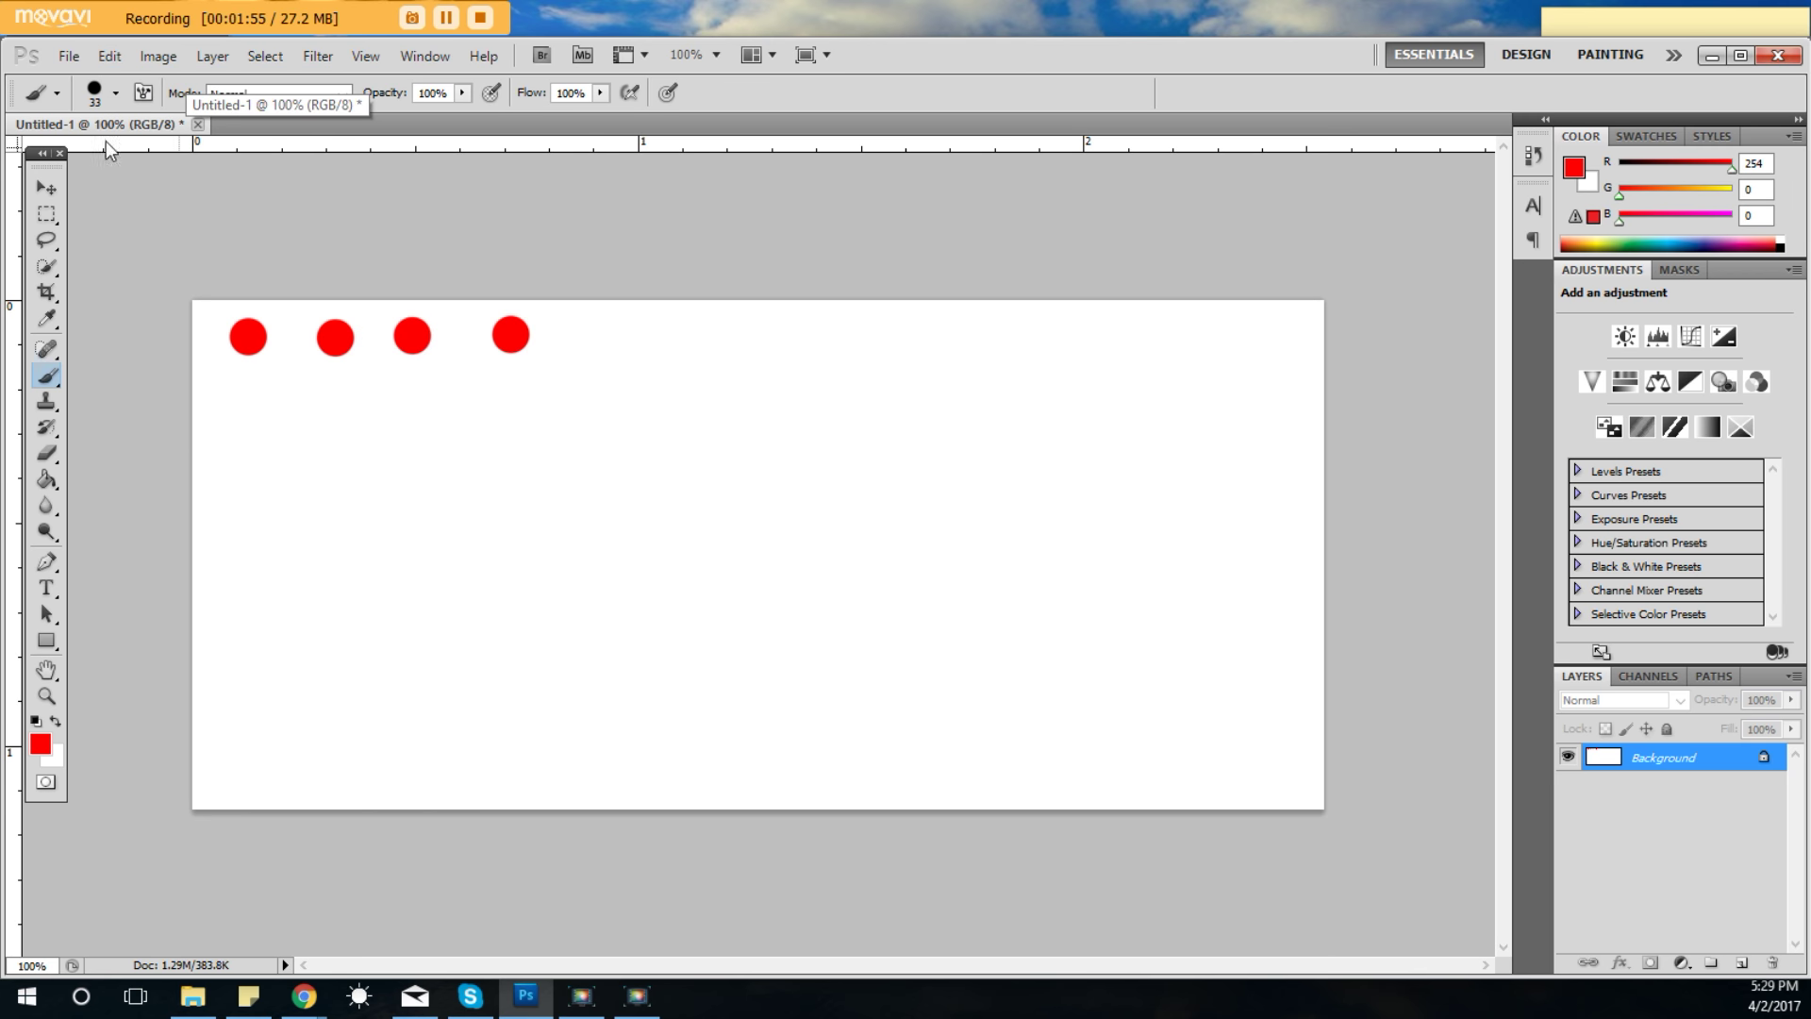
pyautogui.click(110, 57)
pyautogui.click(141, 80)
pyautogui.click(109, 56)
pyautogui.click(141, 80)
# Step: Step backward and forward through the red dabs until the canvas is blank white
pyautogui.click(110, 57)
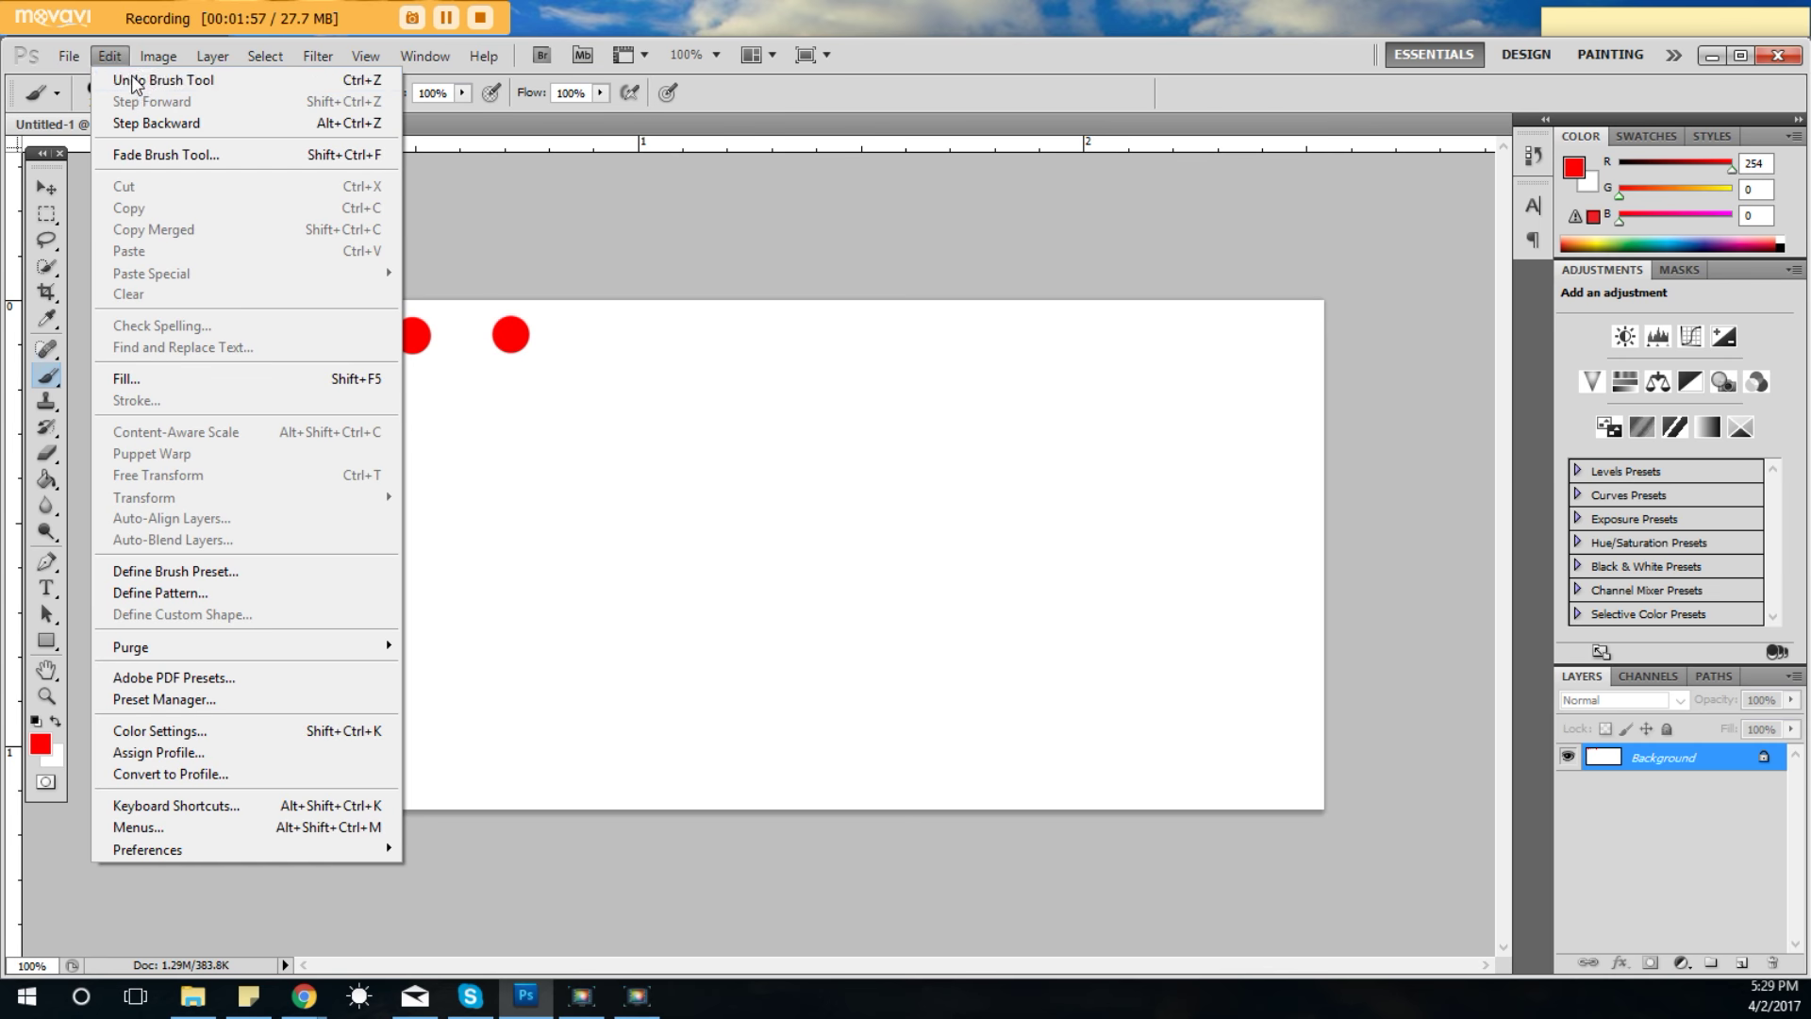
pyautogui.click(137, 81)
pyautogui.click(110, 56)
pyautogui.click(142, 122)
pyautogui.click(110, 57)
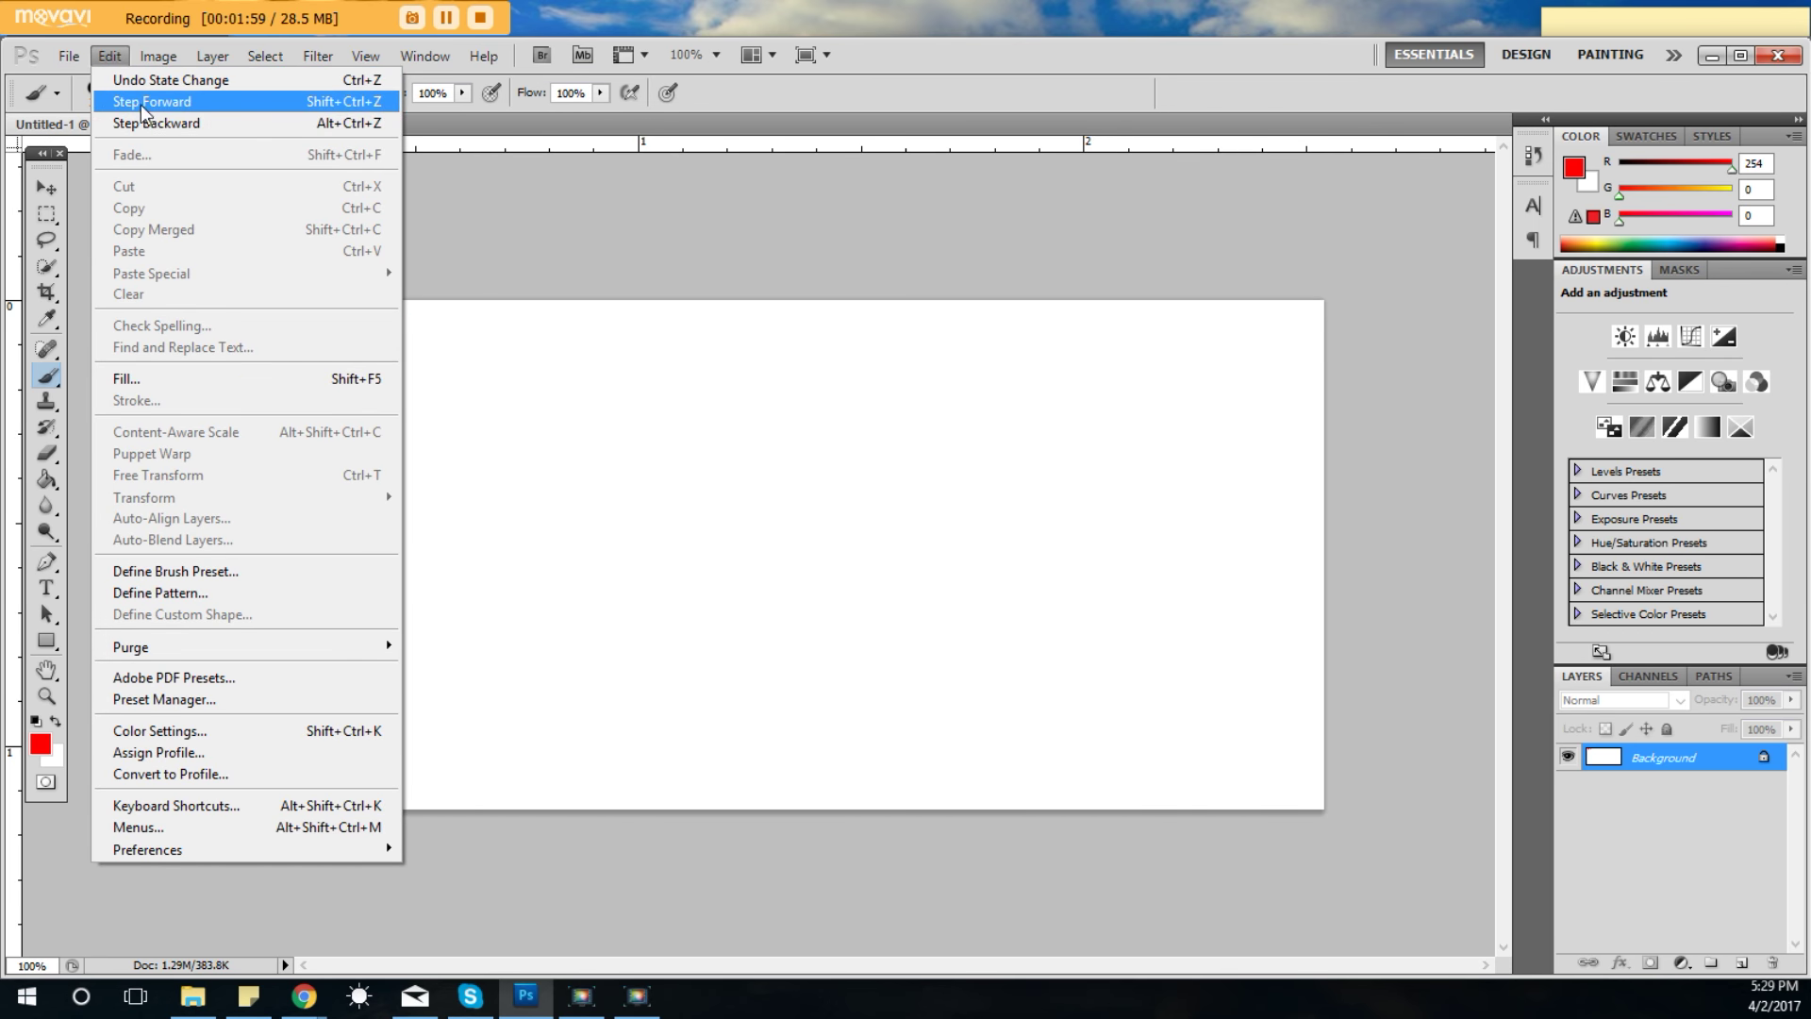
pyautogui.click(140, 102)
pyautogui.click(109, 57)
pyautogui.click(141, 123)
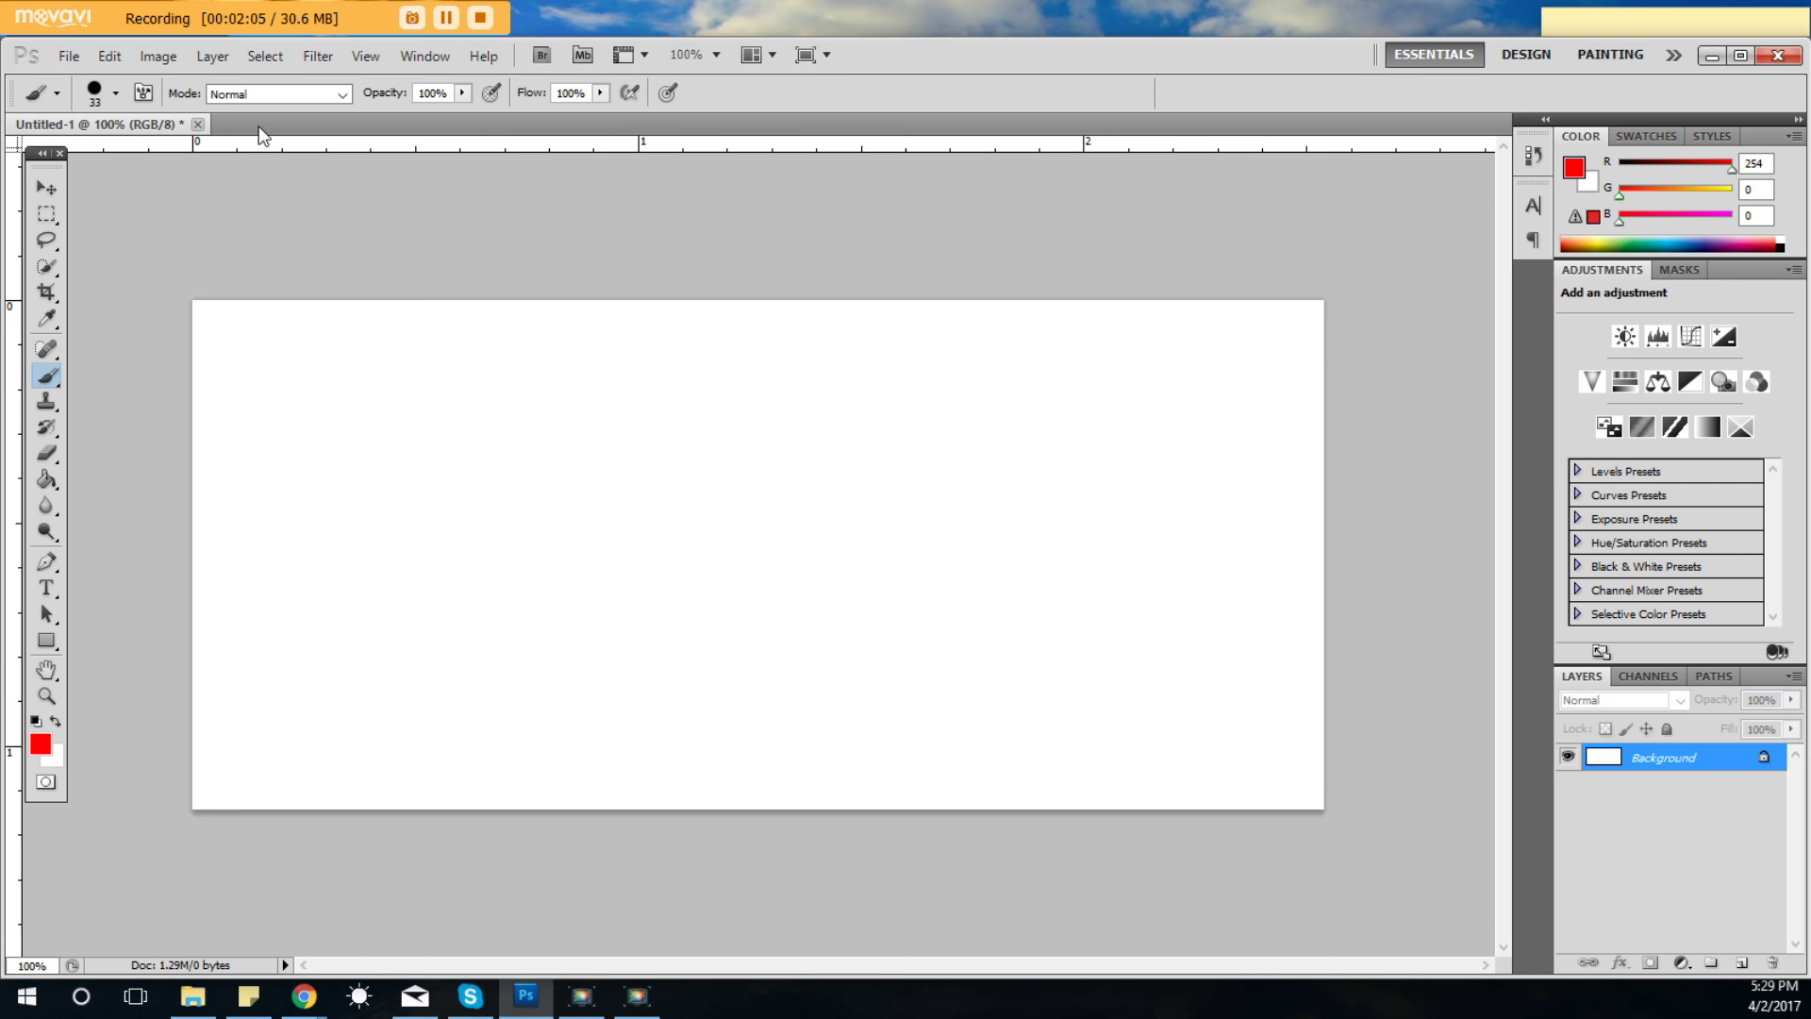
# Step: Keeping Normal mode, choose the 112 px grass brush and paint red grass across the left half
pyautogui.click(253, 94)
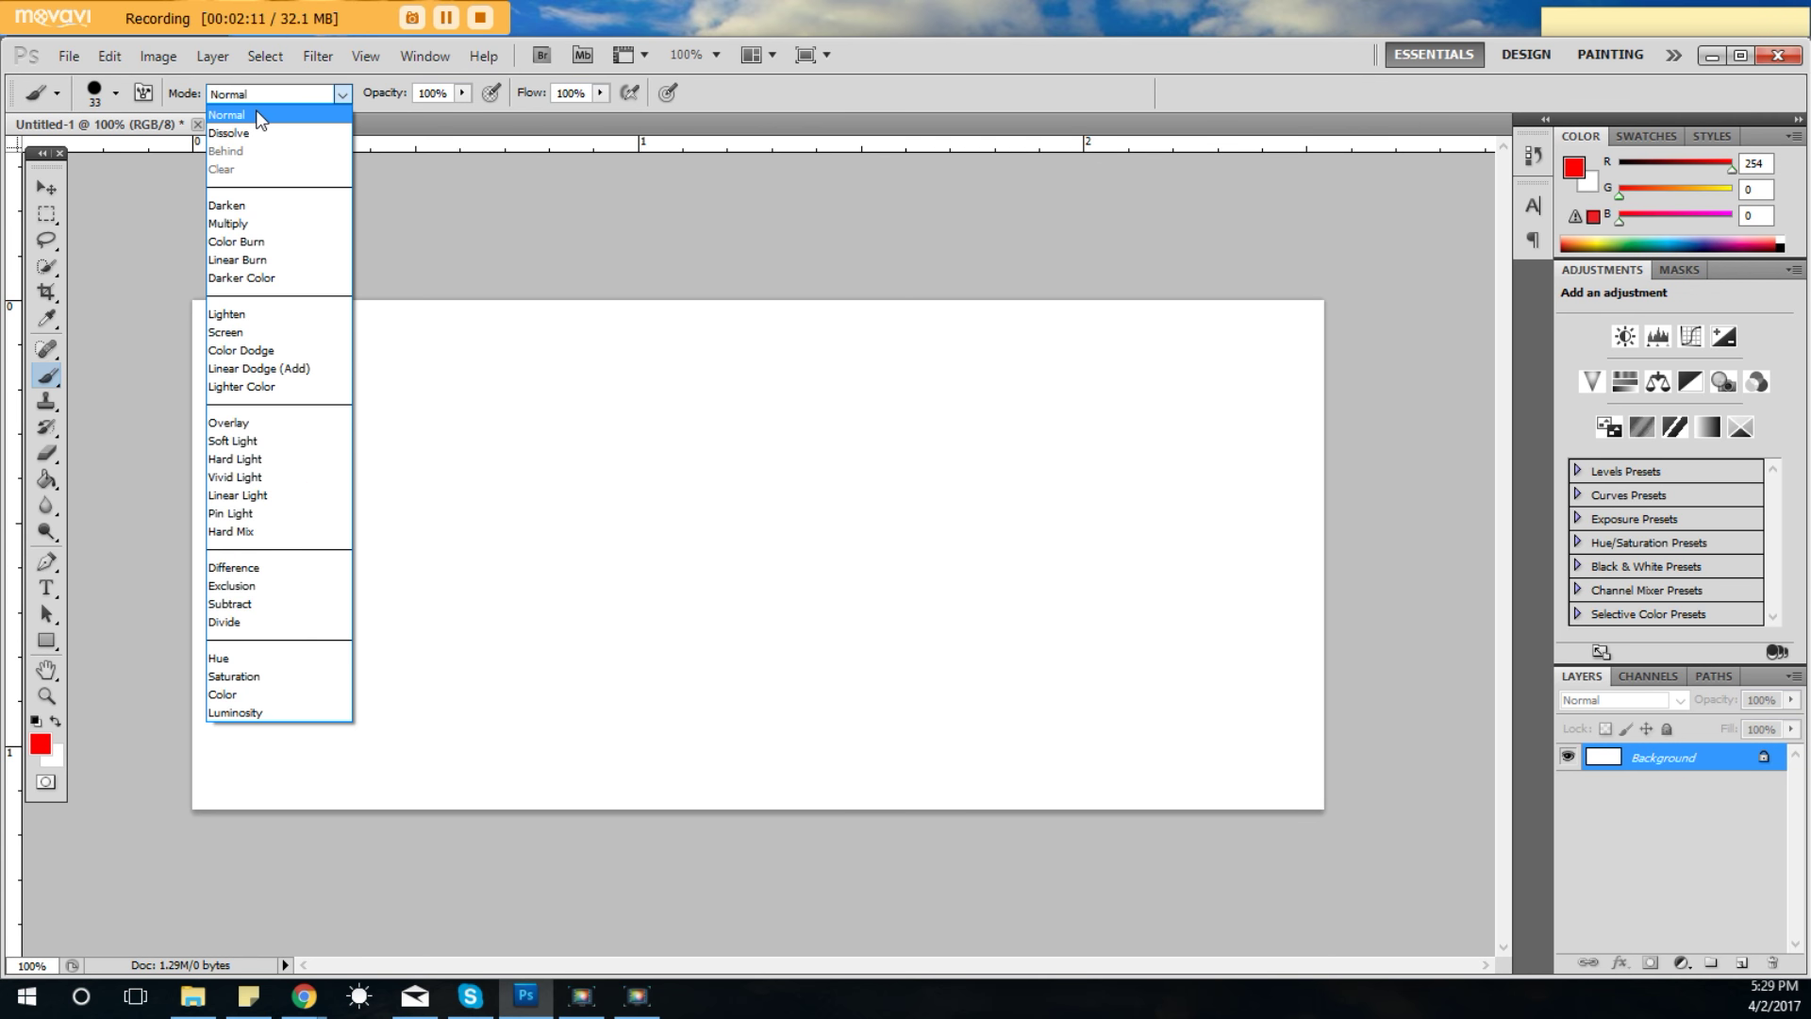
pyautogui.click(256, 115)
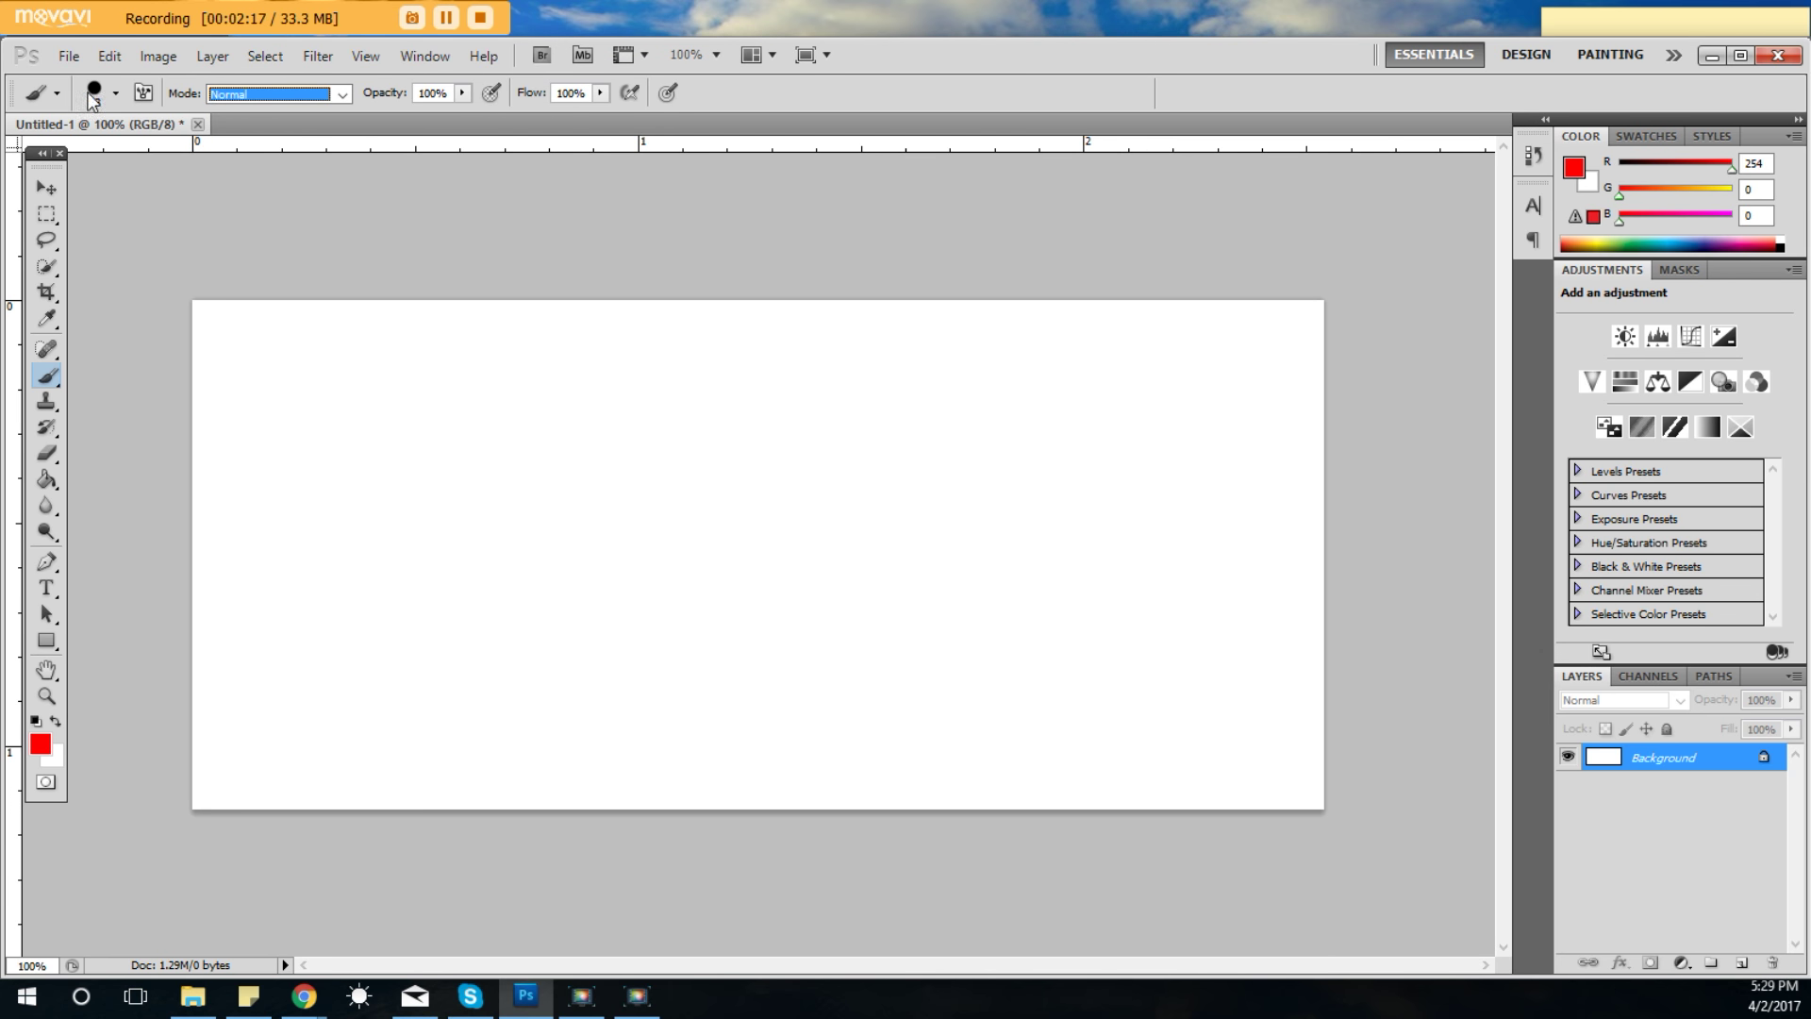
pyautogui.click(116, 95)
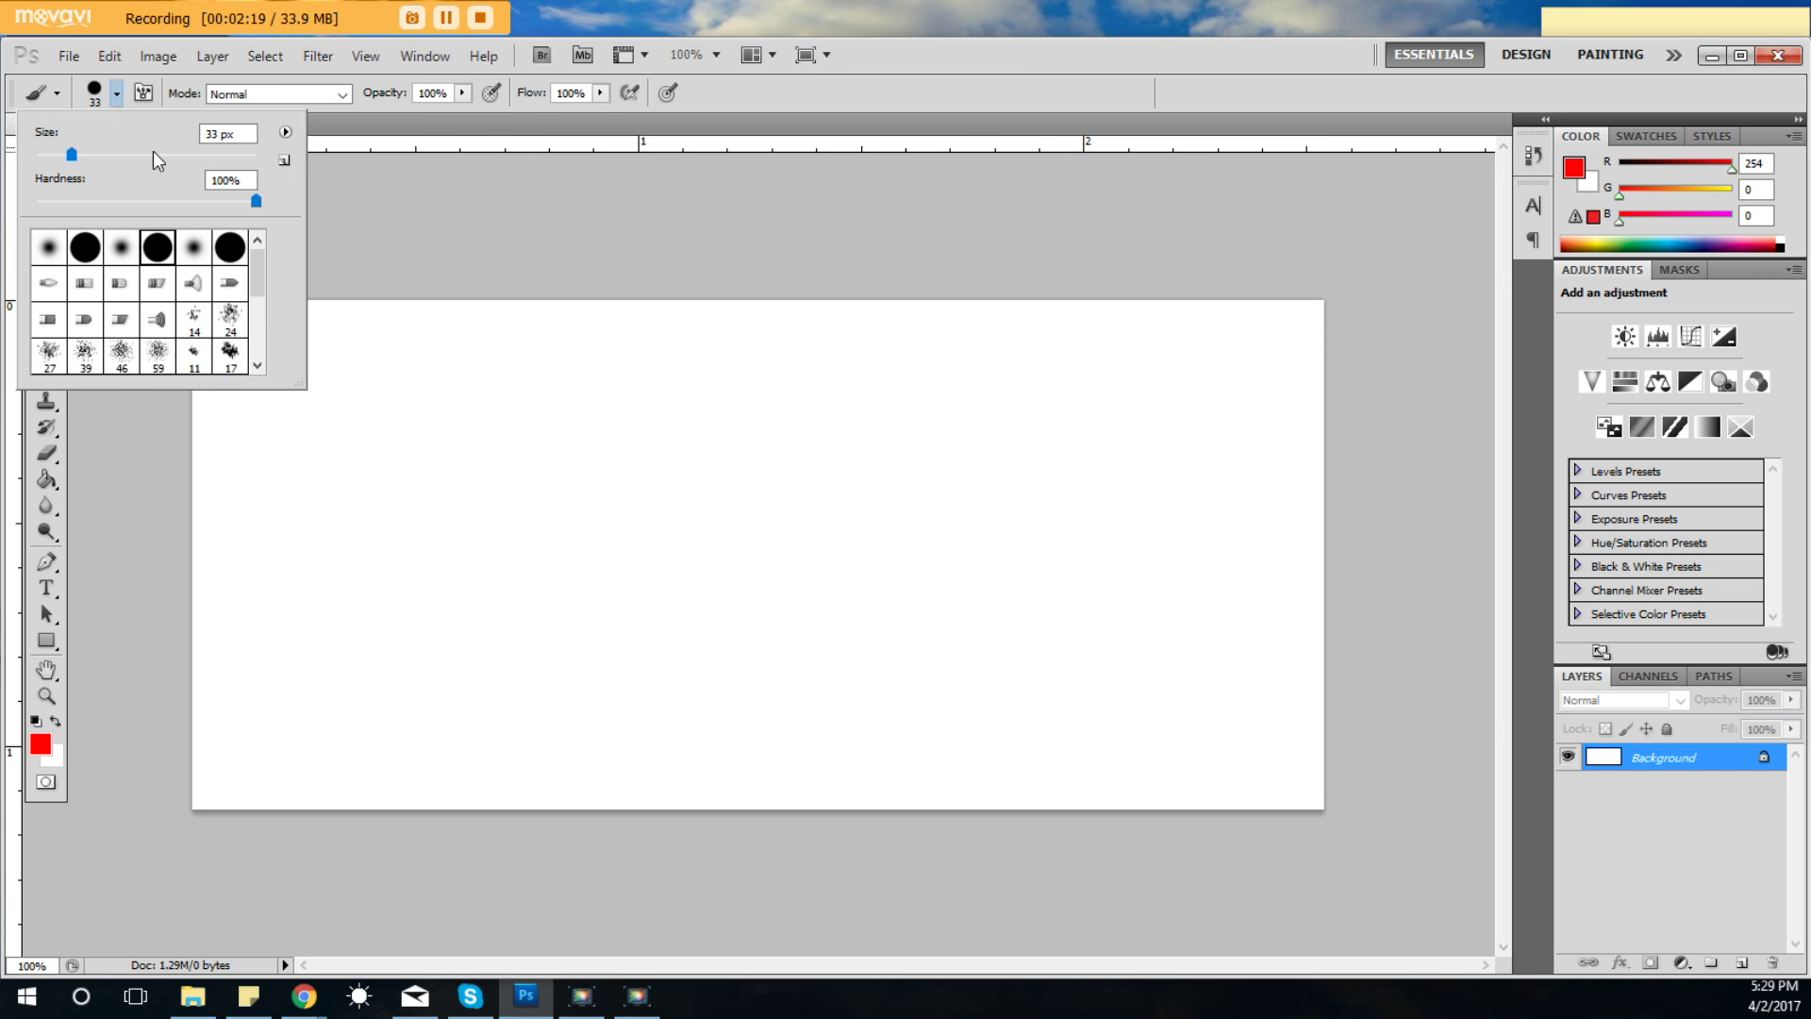
pyautogui.moveTo(261, 263)
pyautogui.mouseDown()
pyautogui.moveTo(266, 321)
pyautogui.moveTo(240, 298)
pyautogui.mouseUp()
pyautogui.click(198, 271)
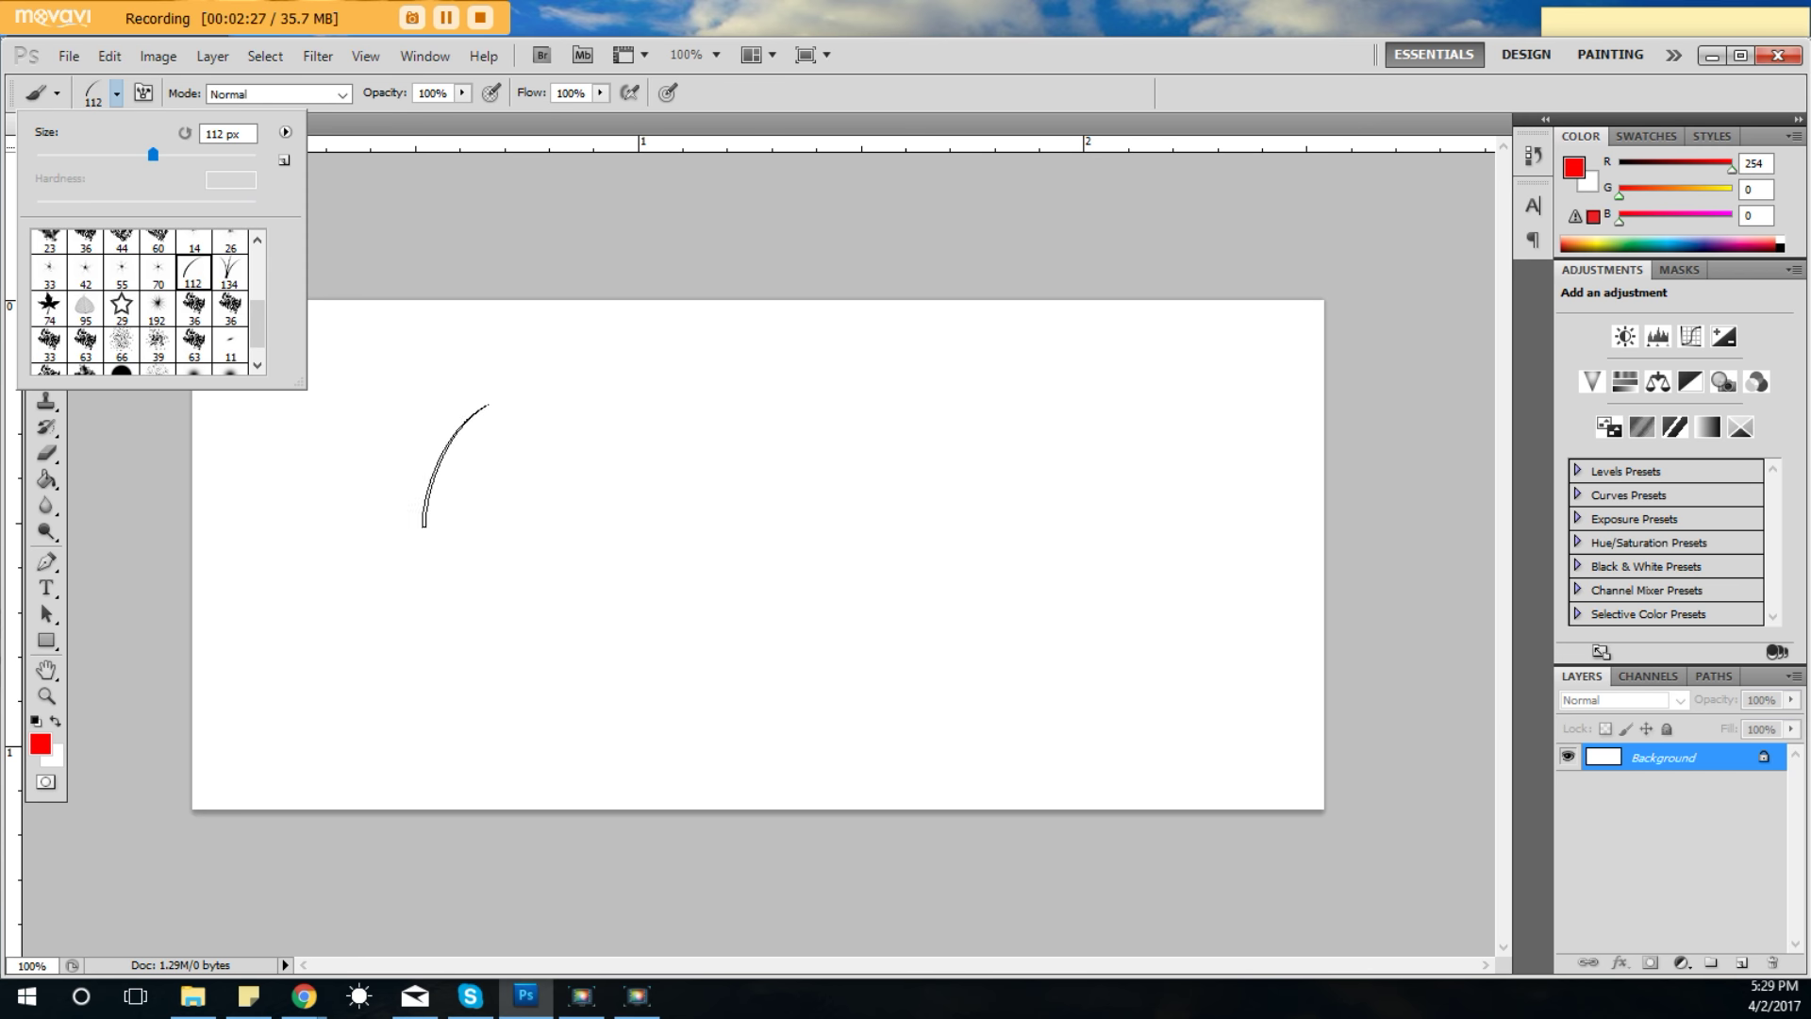
pyautogui.click(472, 586)
pyautogui.moveTo(483, 613)
pyautogui.mouseDown()
pyautogui.moveTo(696, 605)
pyautogui.moveTo(280, 624)
pyautogui.moveTo(839, 600)
pyautogui.moveTo(595, 616)
pyautogui.moveTo(745, 610)
pyautogui.moveTo(634, 605)
pyautogui.moveTo(915, 674)
pyautogui.mouseUp()
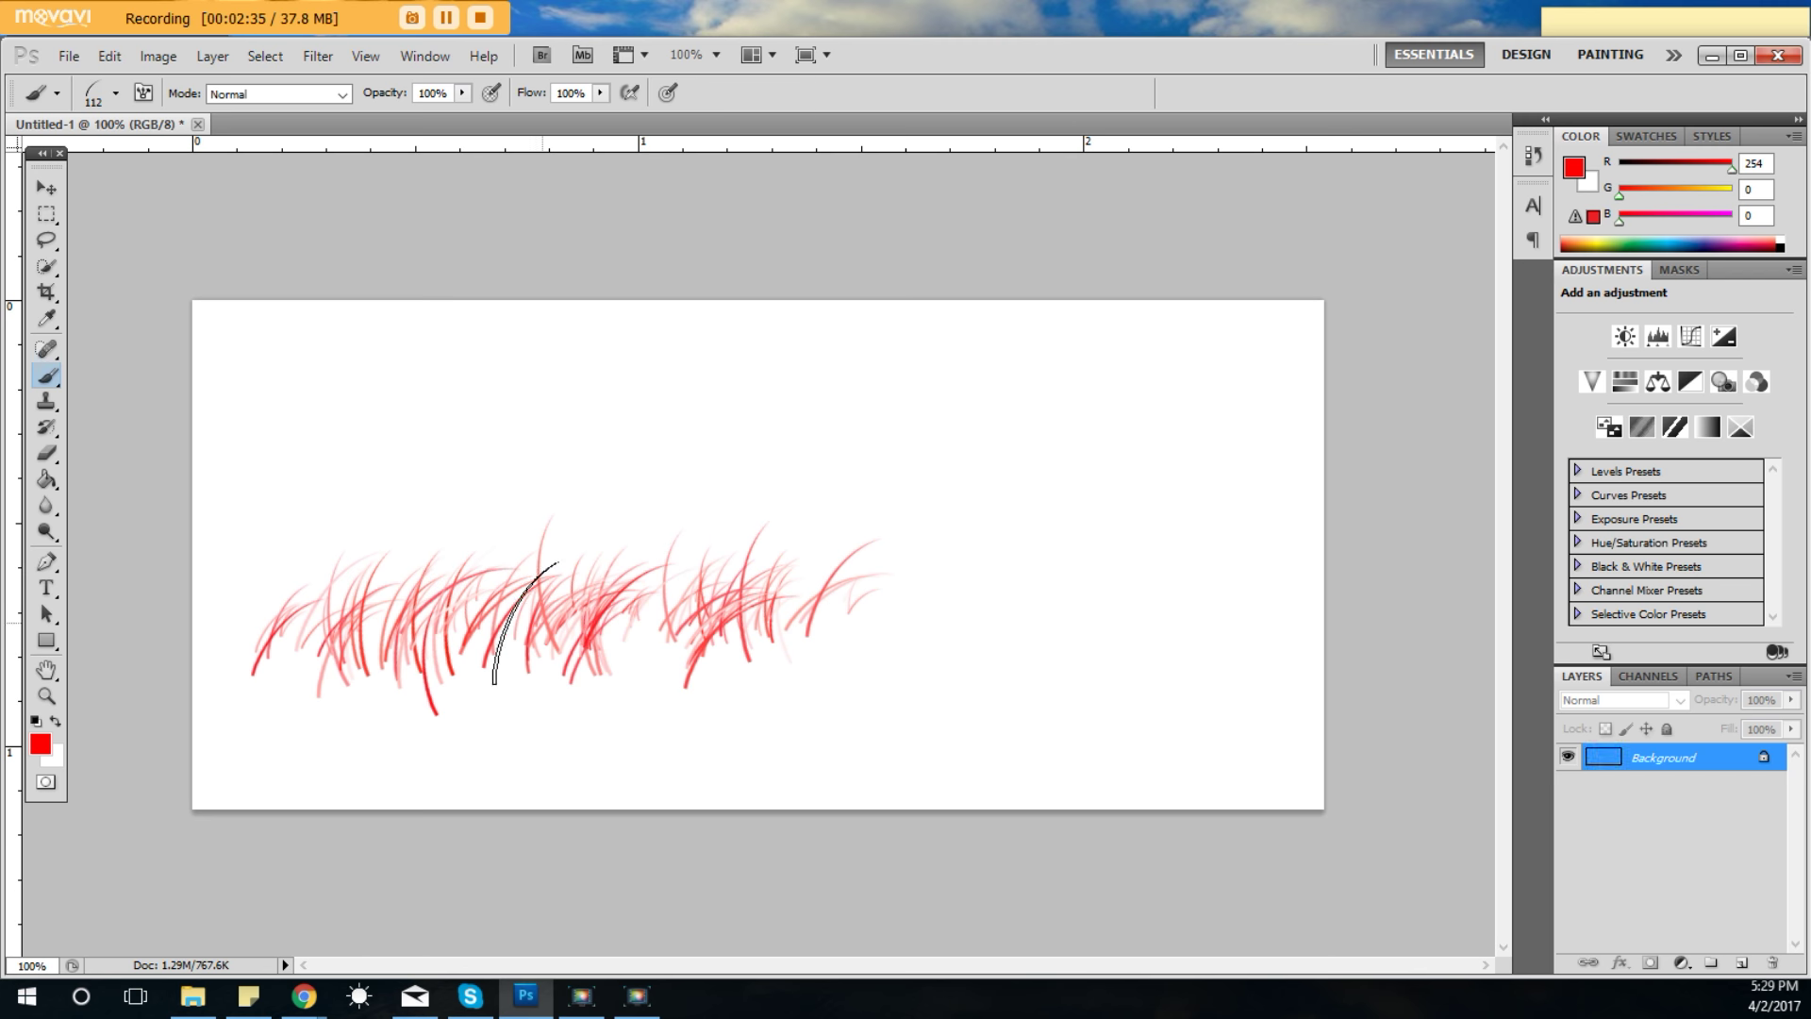
# Step: Change the foreground colour to green and paint green grass across the canvas's right side
pyautogui.click(41, 743)
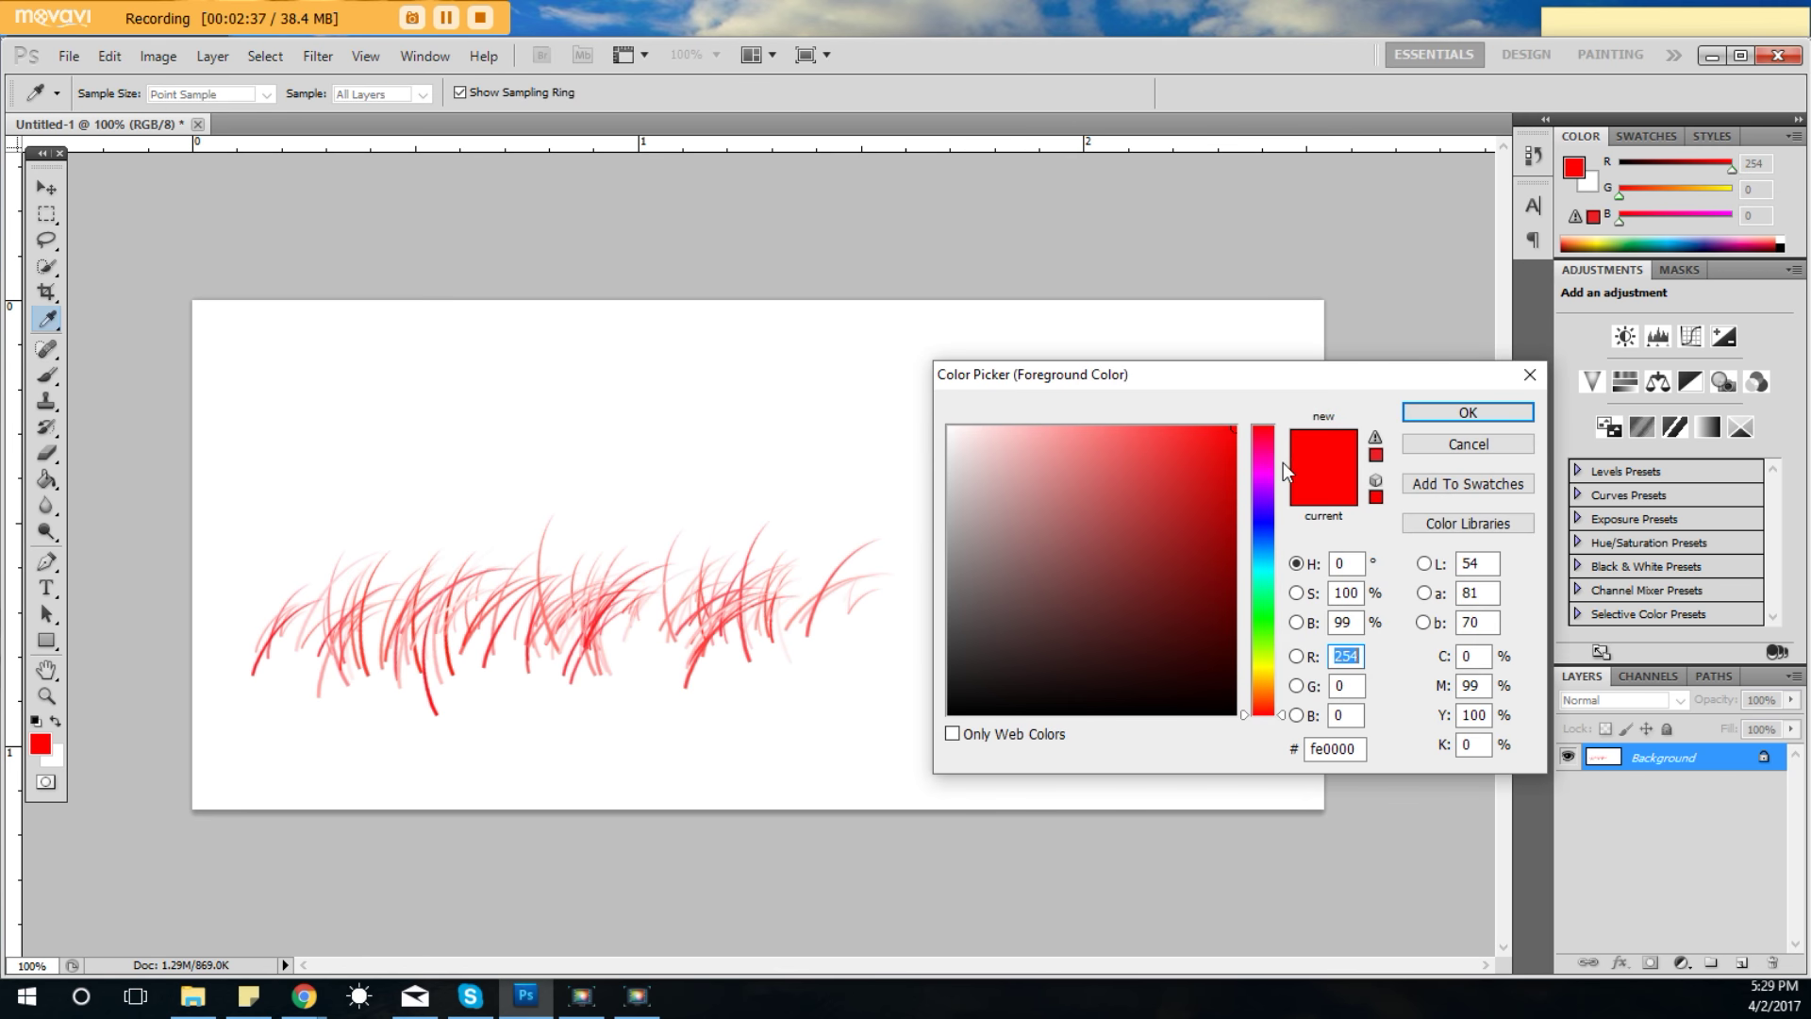
pyautogui.click(1261, 610)
pyautogui.click(1453, 416)
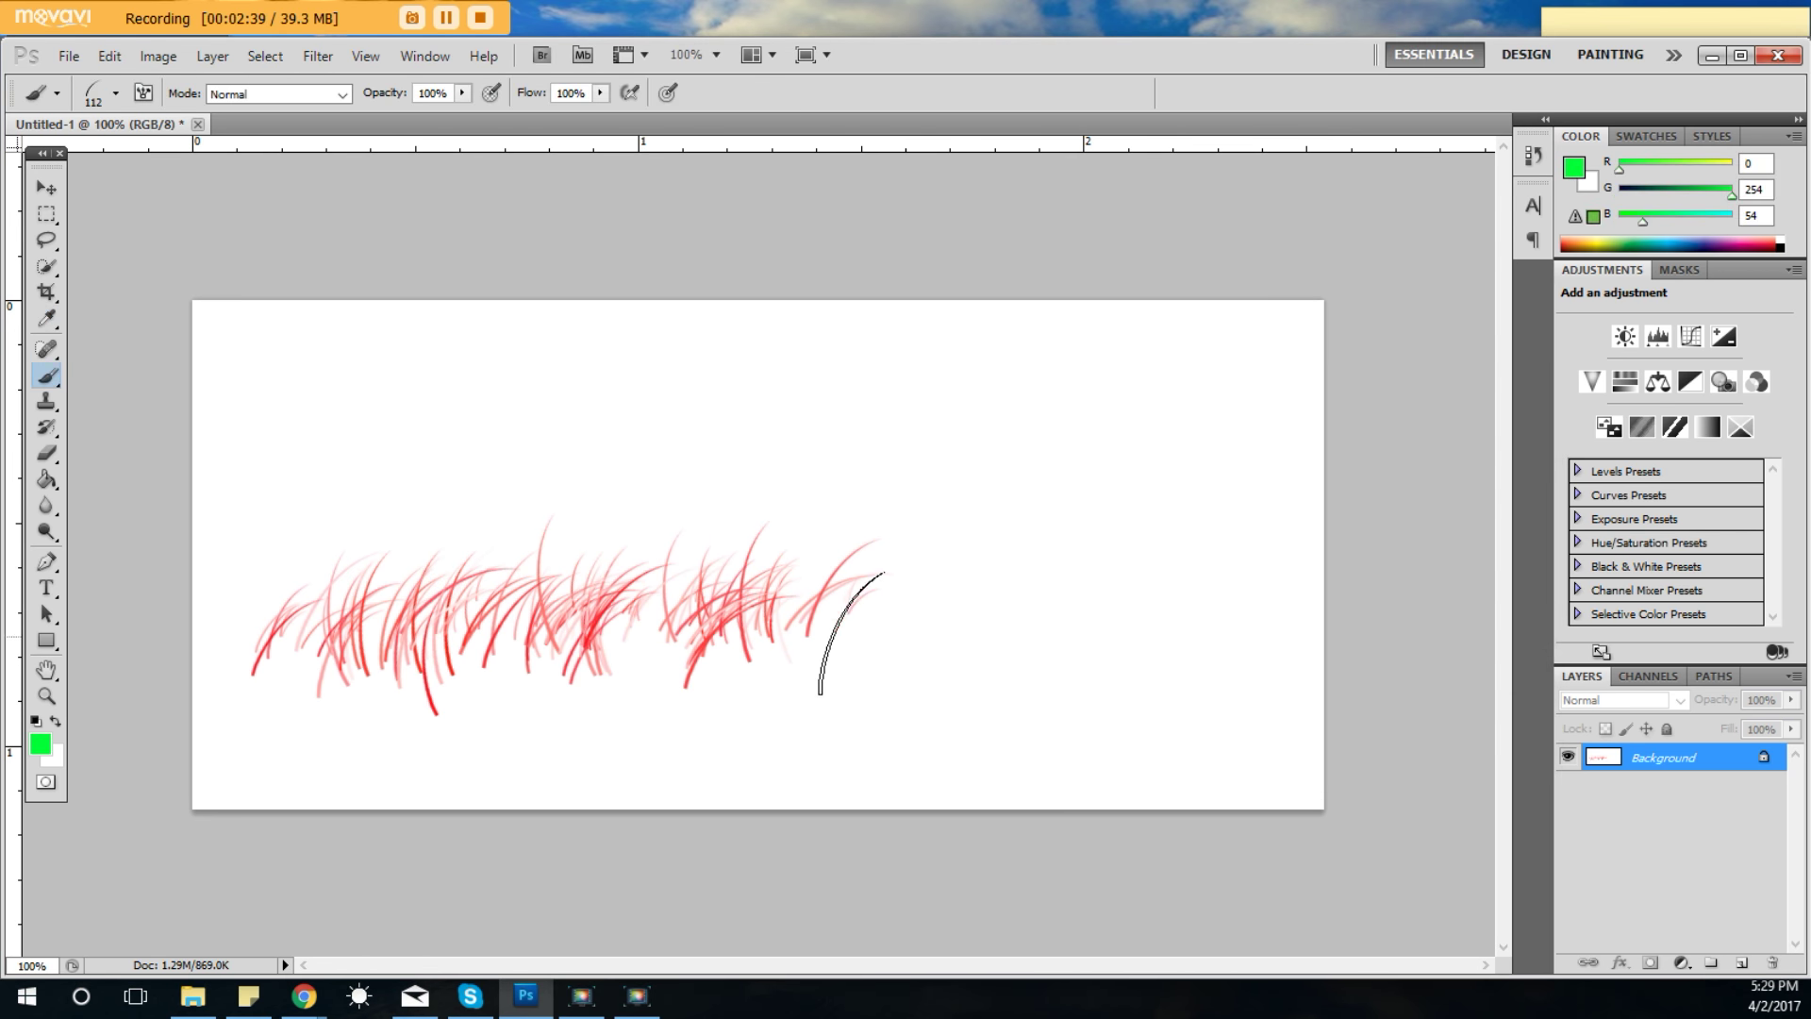
pyautogui.moveTo(793, 613)
pyautogui.mouseDown()
pyautogui.moveTo(851, 625)
pyautogui.moveTo(1149, 597)
pyautogui.moveTo(770, 639)
pyautogui.moveTo(1264, 599)
pyautogui.mouseUp()
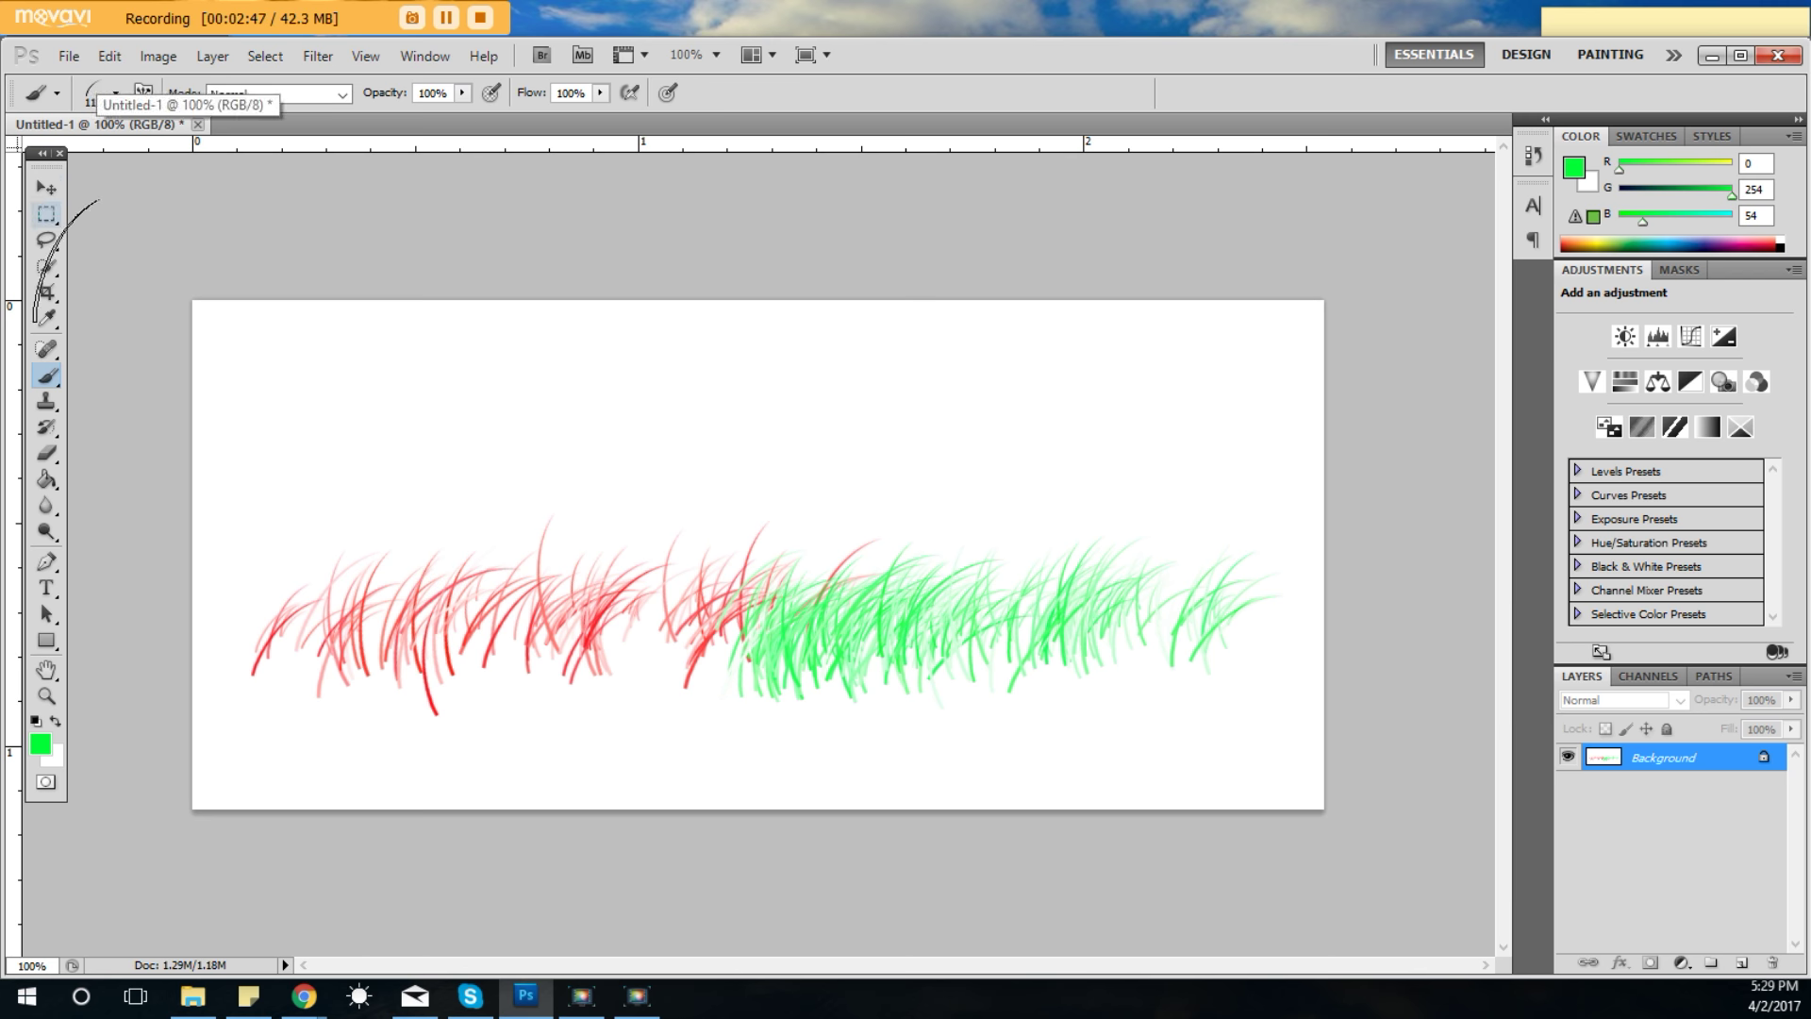
pyautogui.click(47, 453)
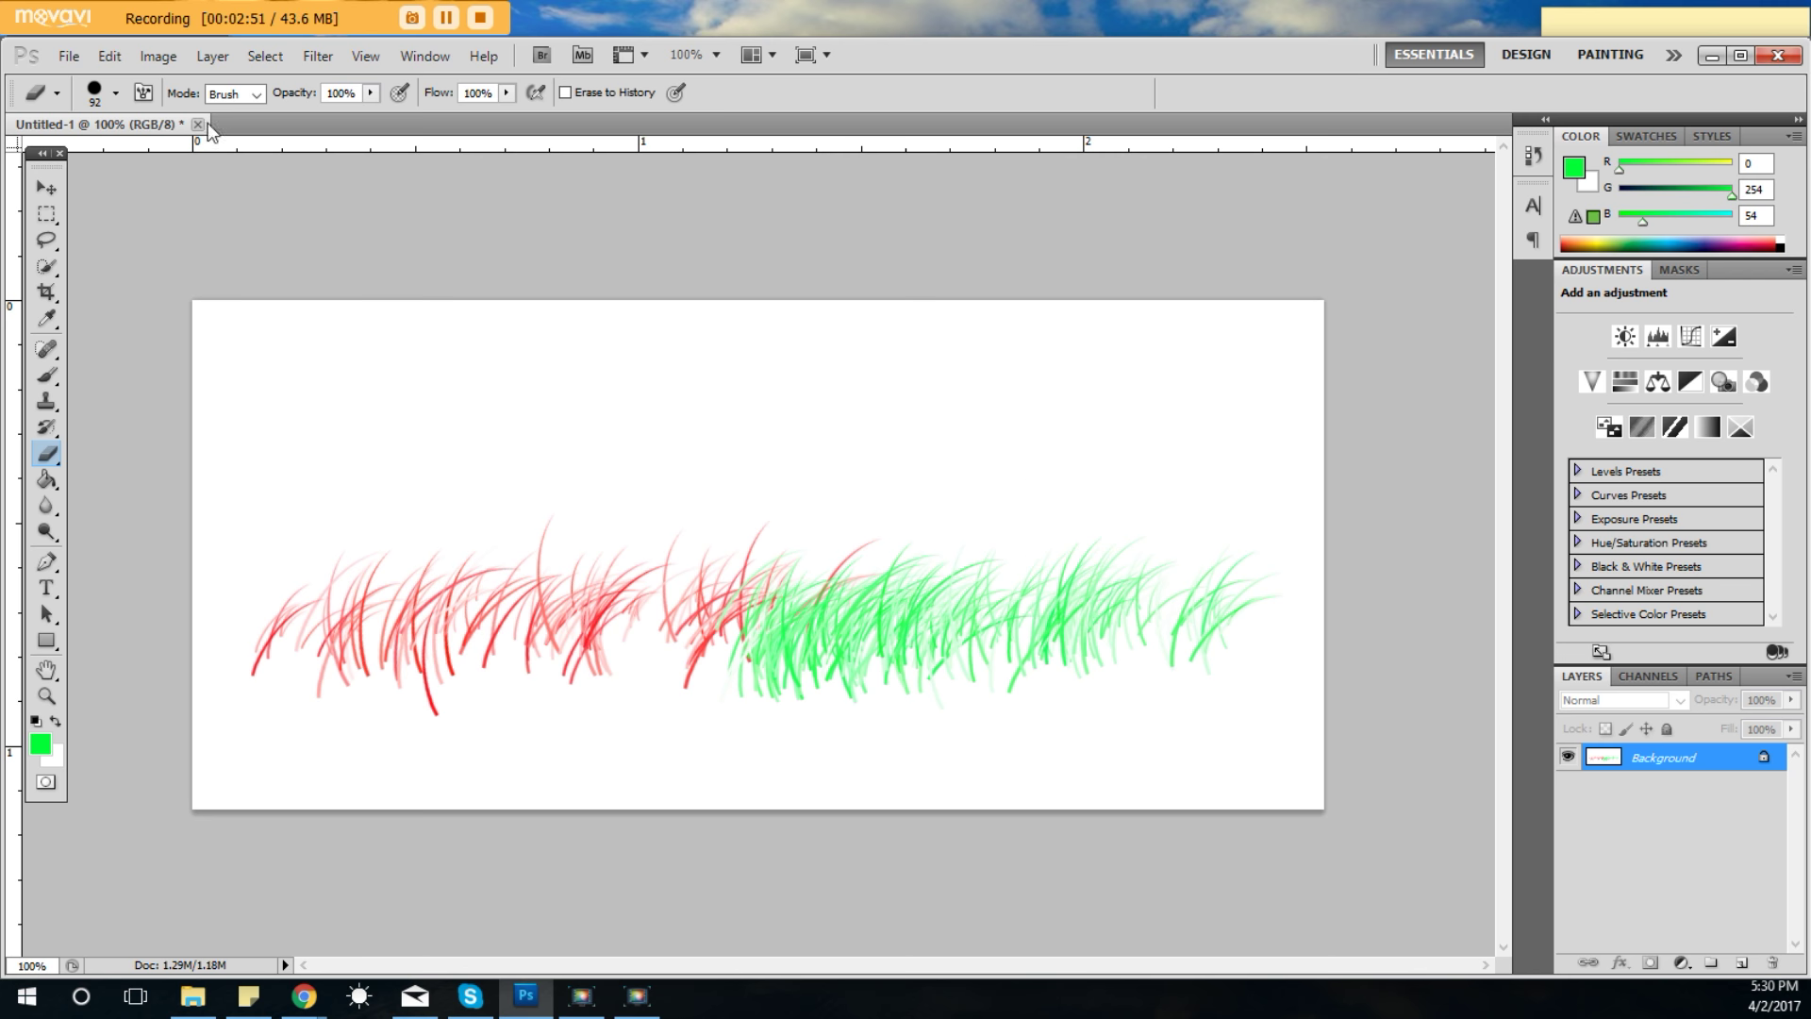
# Step: Sweep the Eraser over all the red and green grass strokes until the canvas is white
pyautogui.click(109, 57)
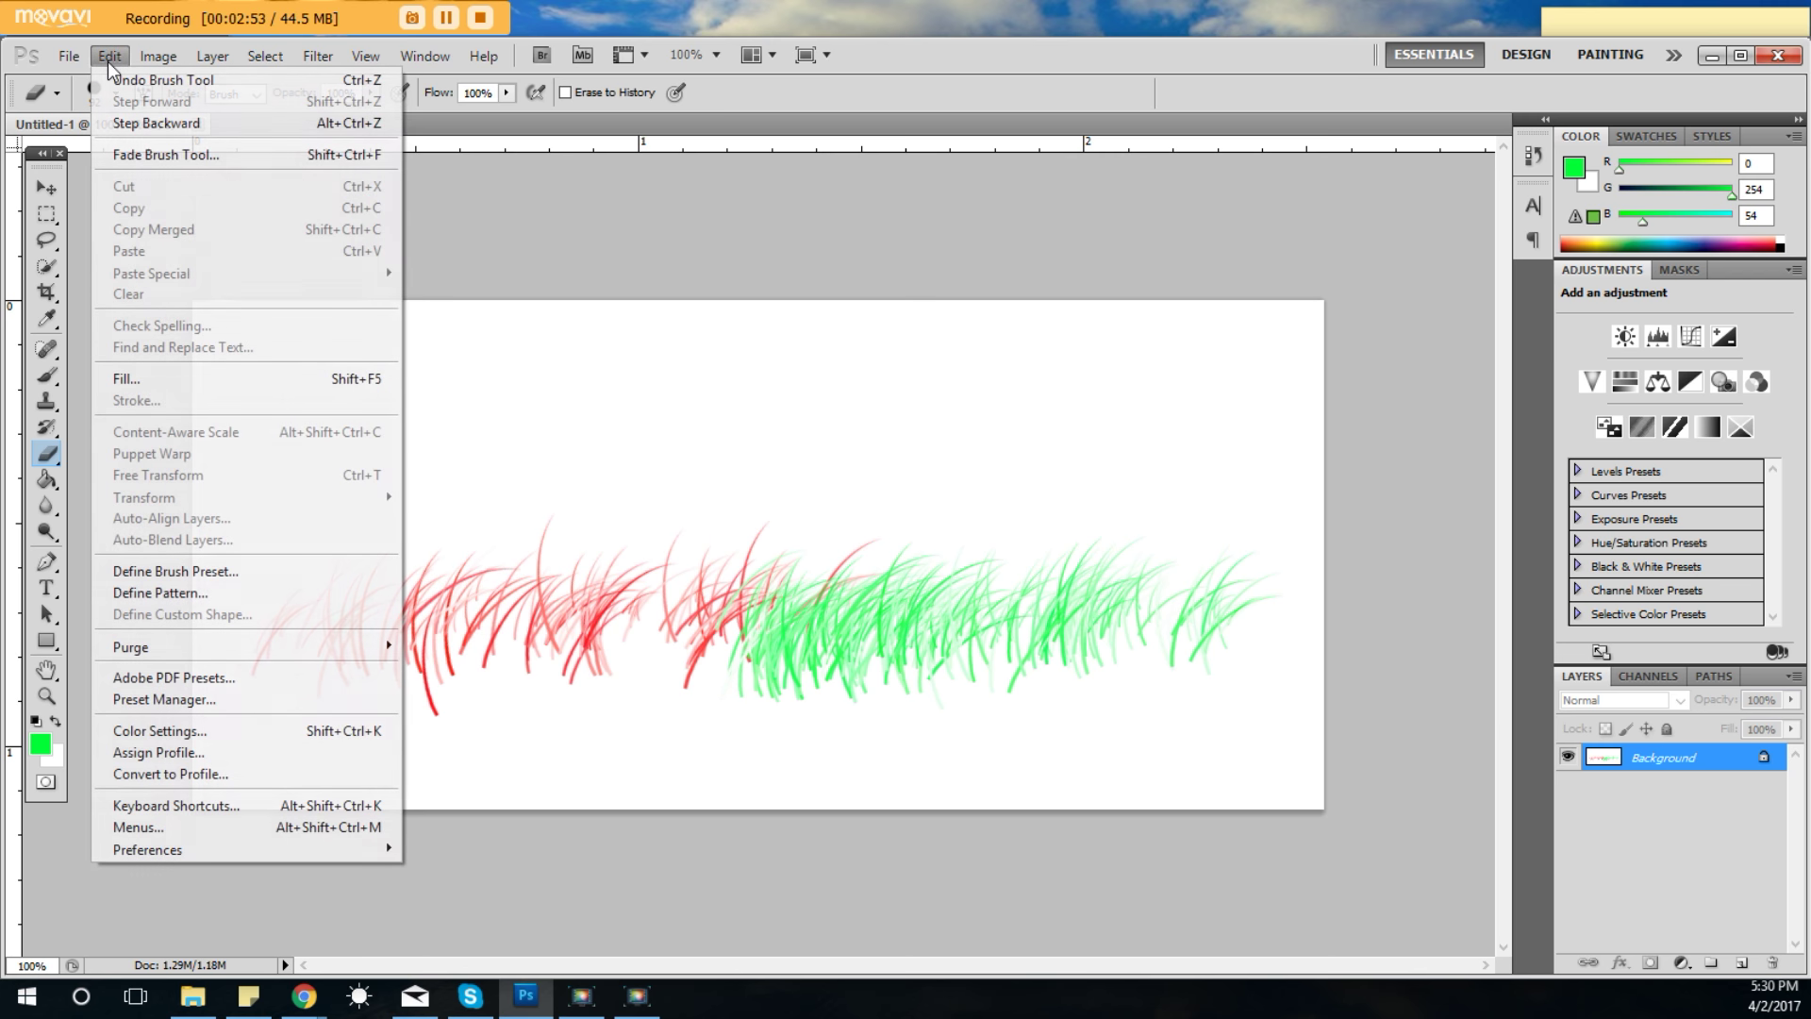
pyautogui.click(752, 218)
pyautogui.moveTo(1402, 565)
pyautogui.mouseDown()
pyautogui.moveTo(303, 619)
pyautogui.moveTo(845, 586)
pyautogui.moveTo(530, 666)
pyautogui.moveTo(1261, 586)
pyautogui.mouseUp()
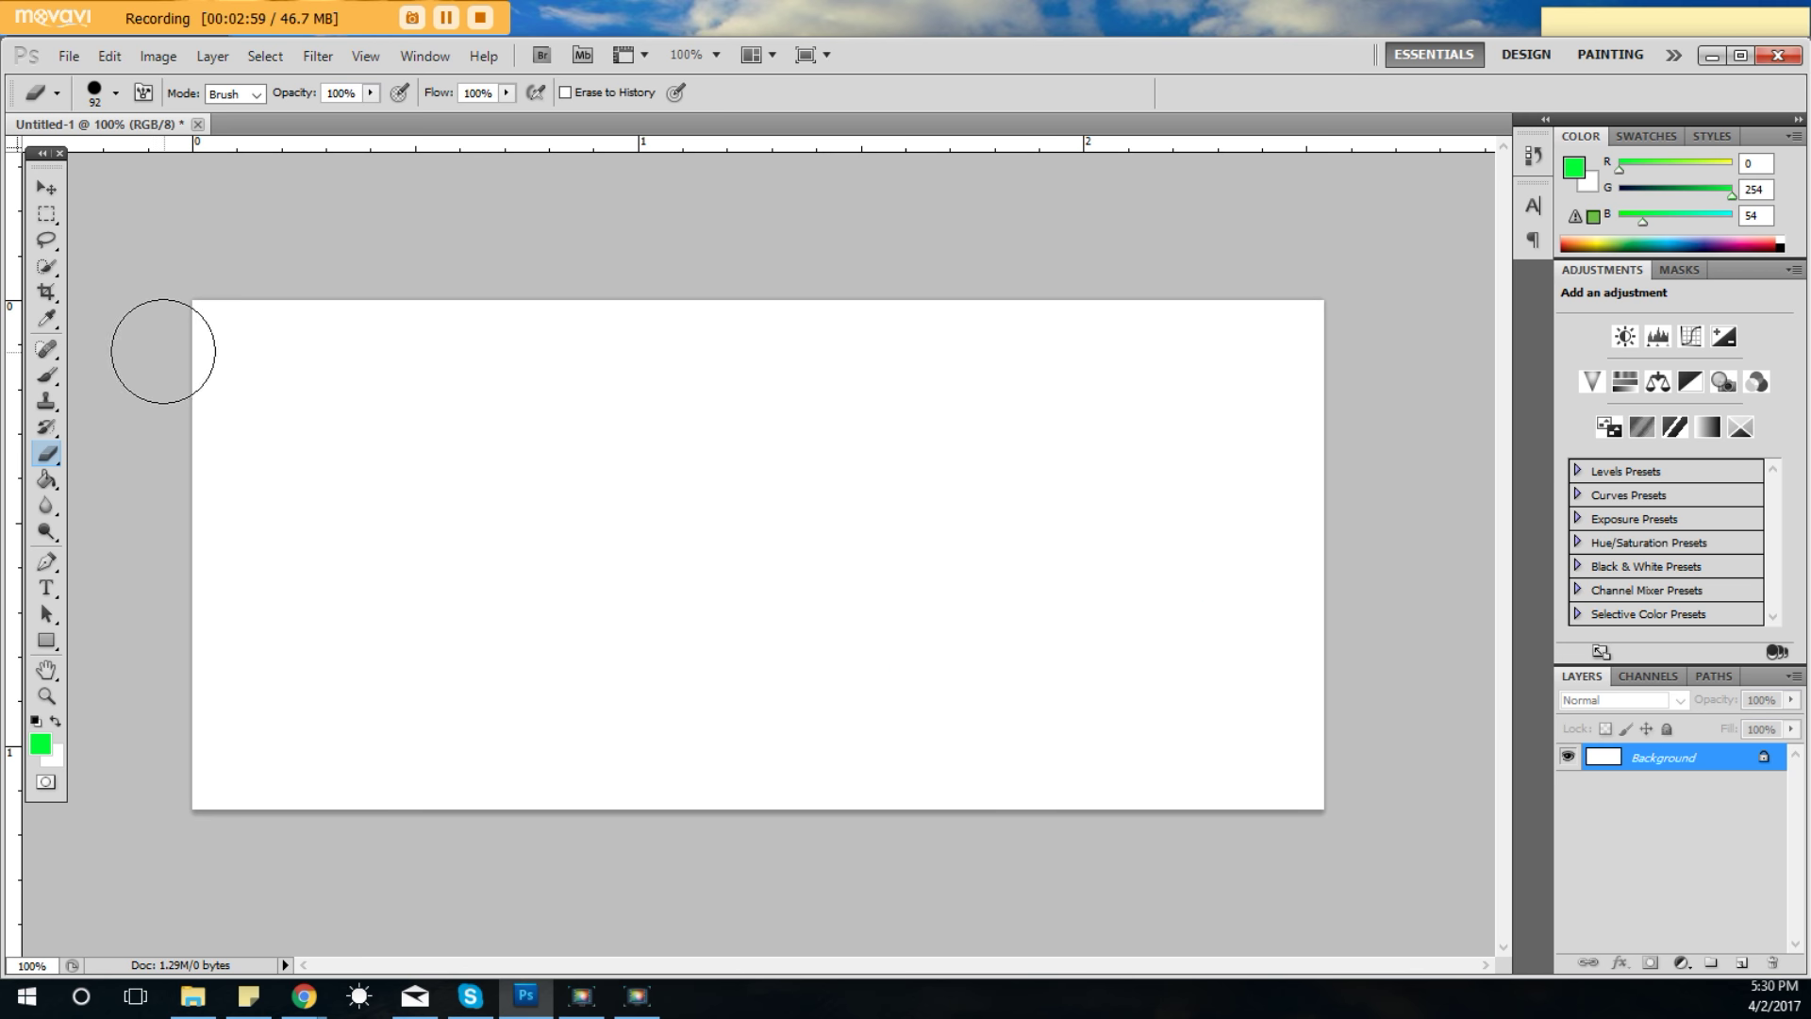
pyautogui.click(55, 373)
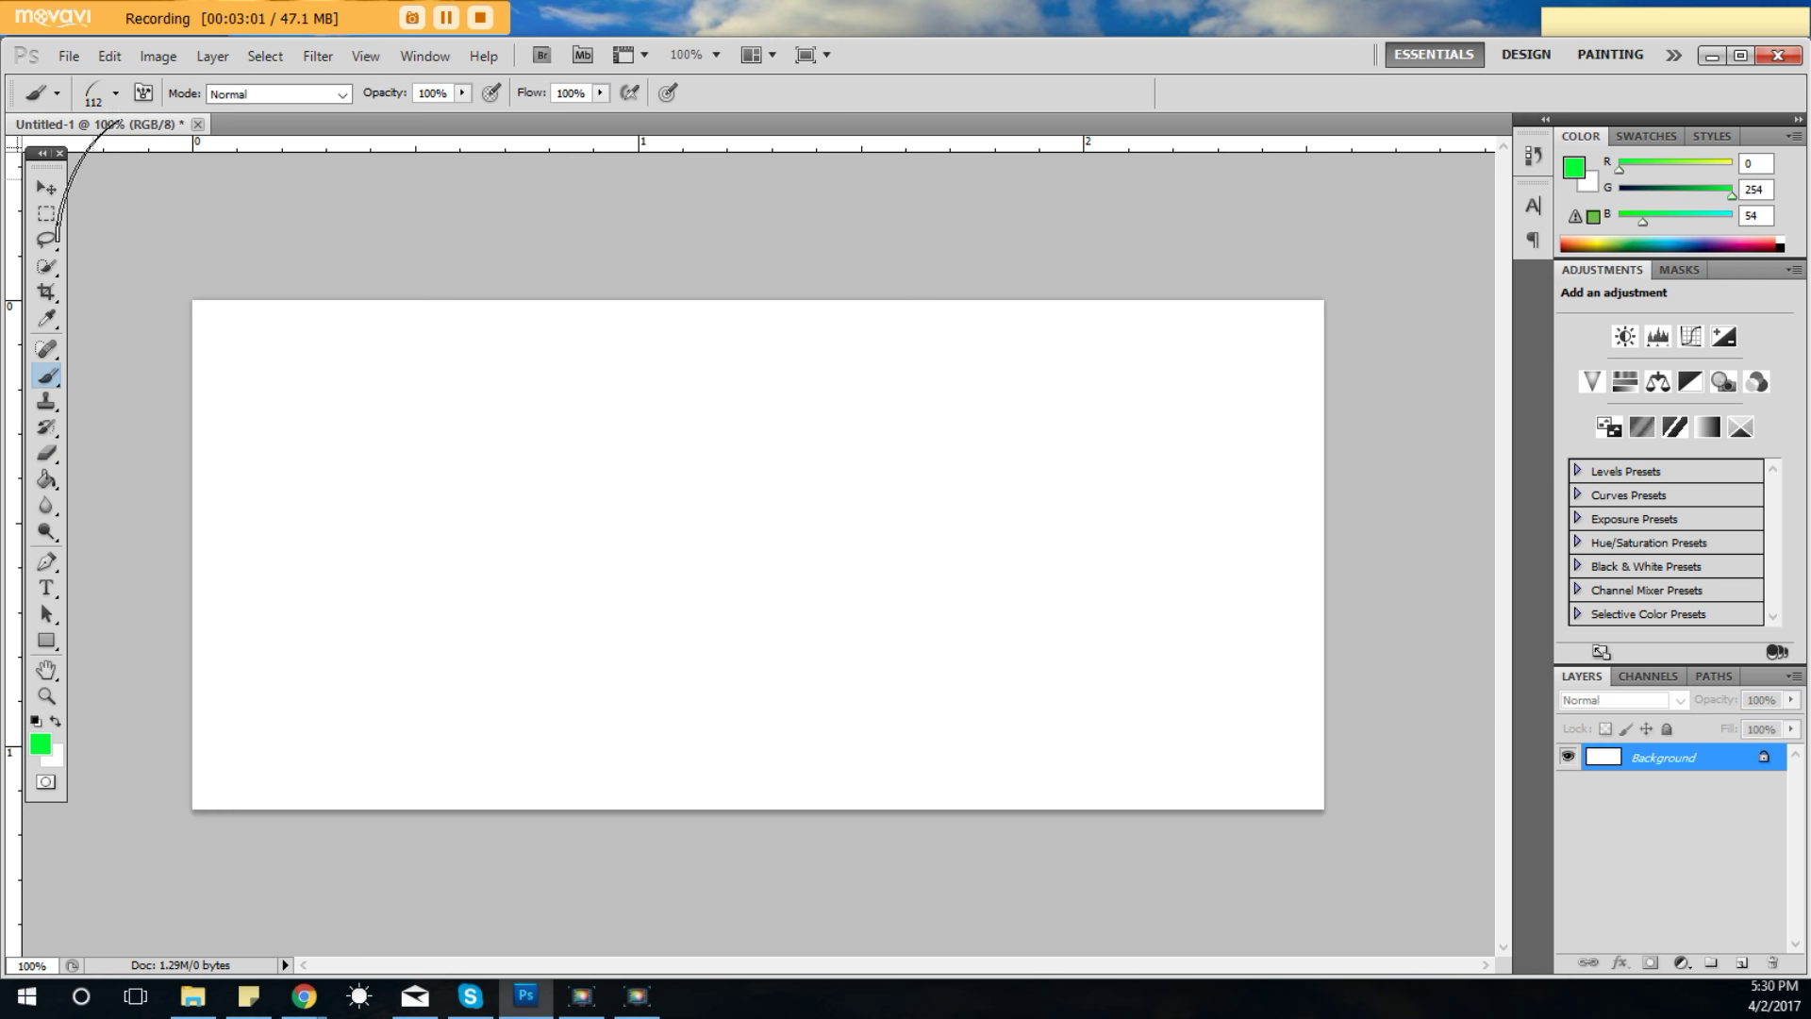
# Step: Set the brush to the Hard Round tip at 1 px size
pyautogui.click(113, 96)
pyautogui.scroll(3, 262, 269)
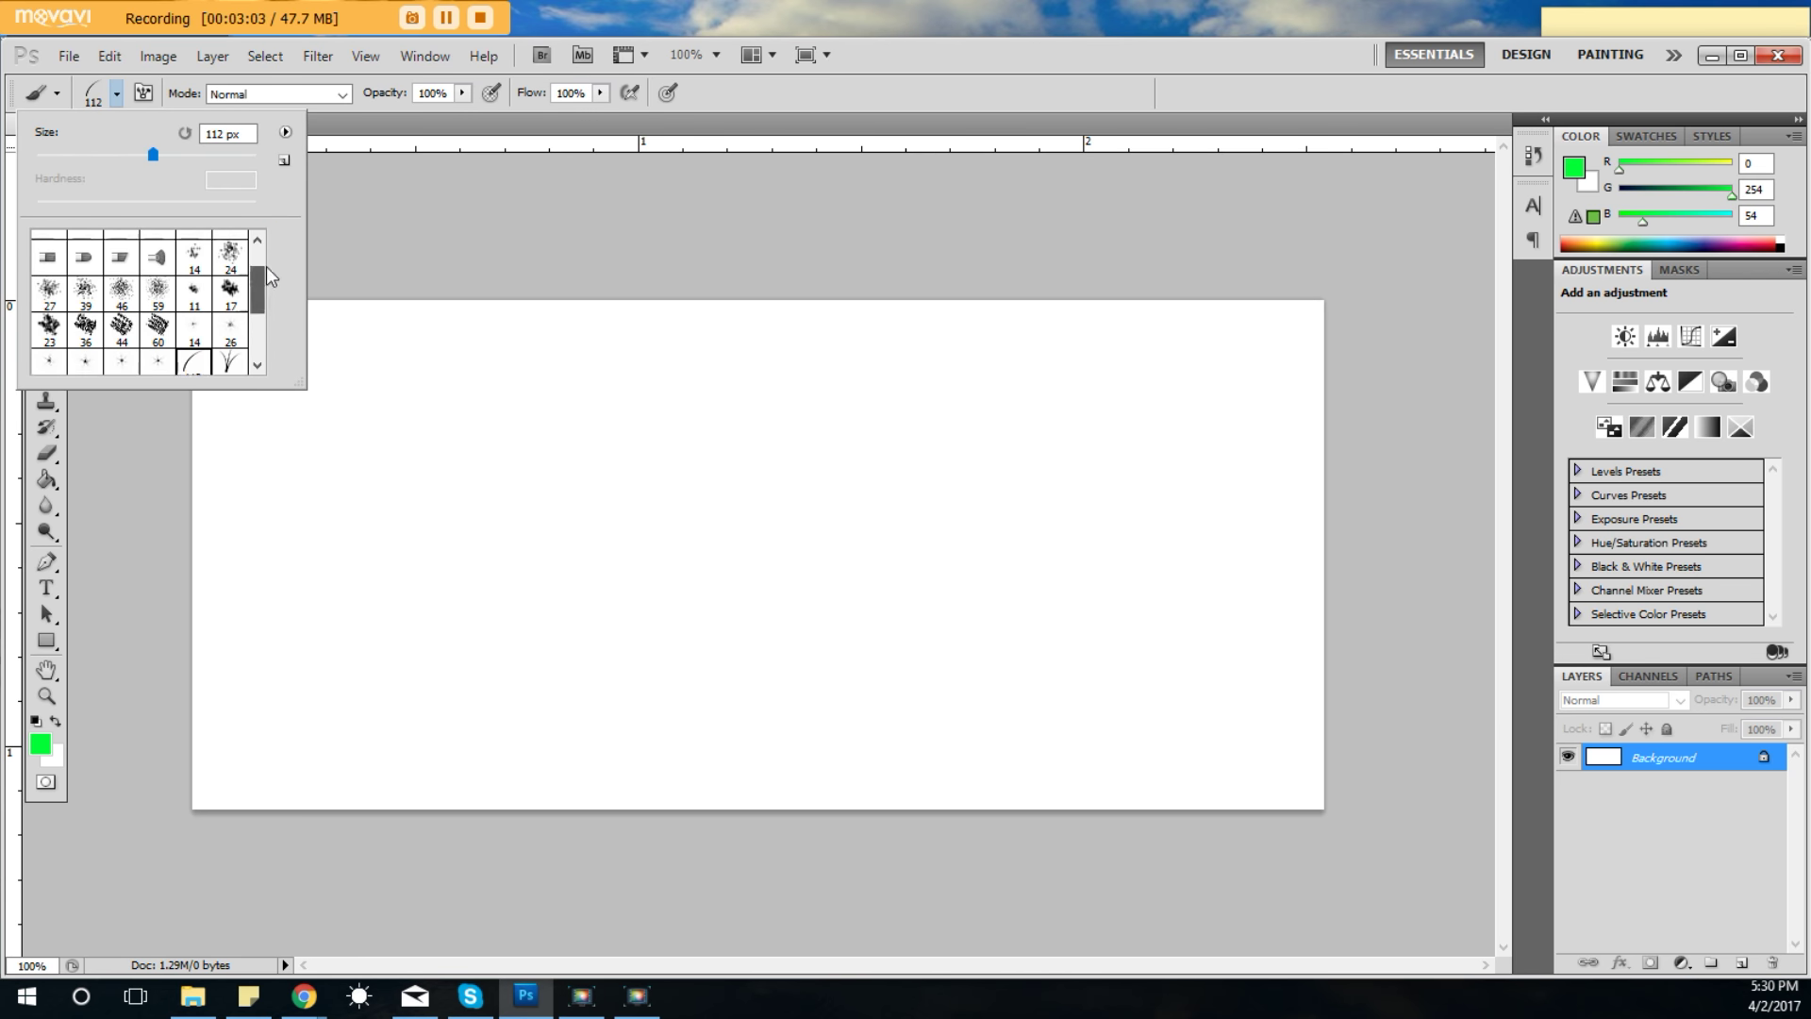
pyautogui.click(86, 247)
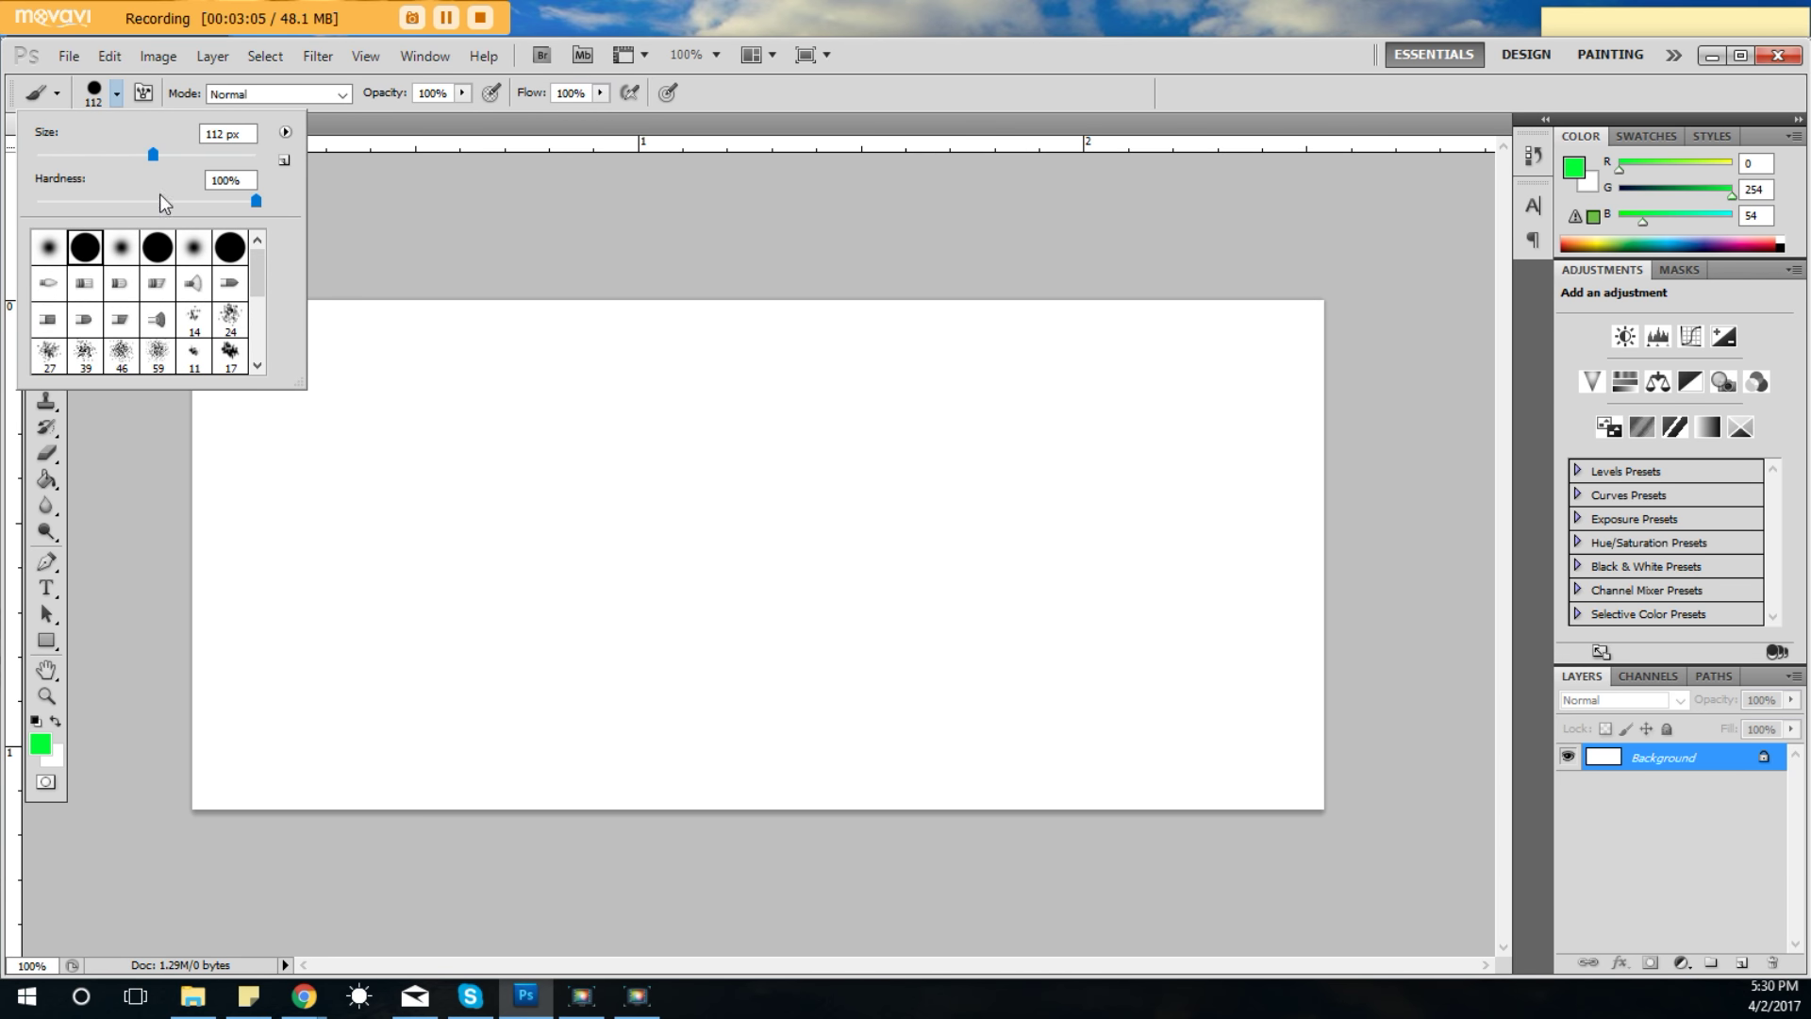
pyautogui.moveTo(152, 154); pyautogui.dragTo(150, 155)
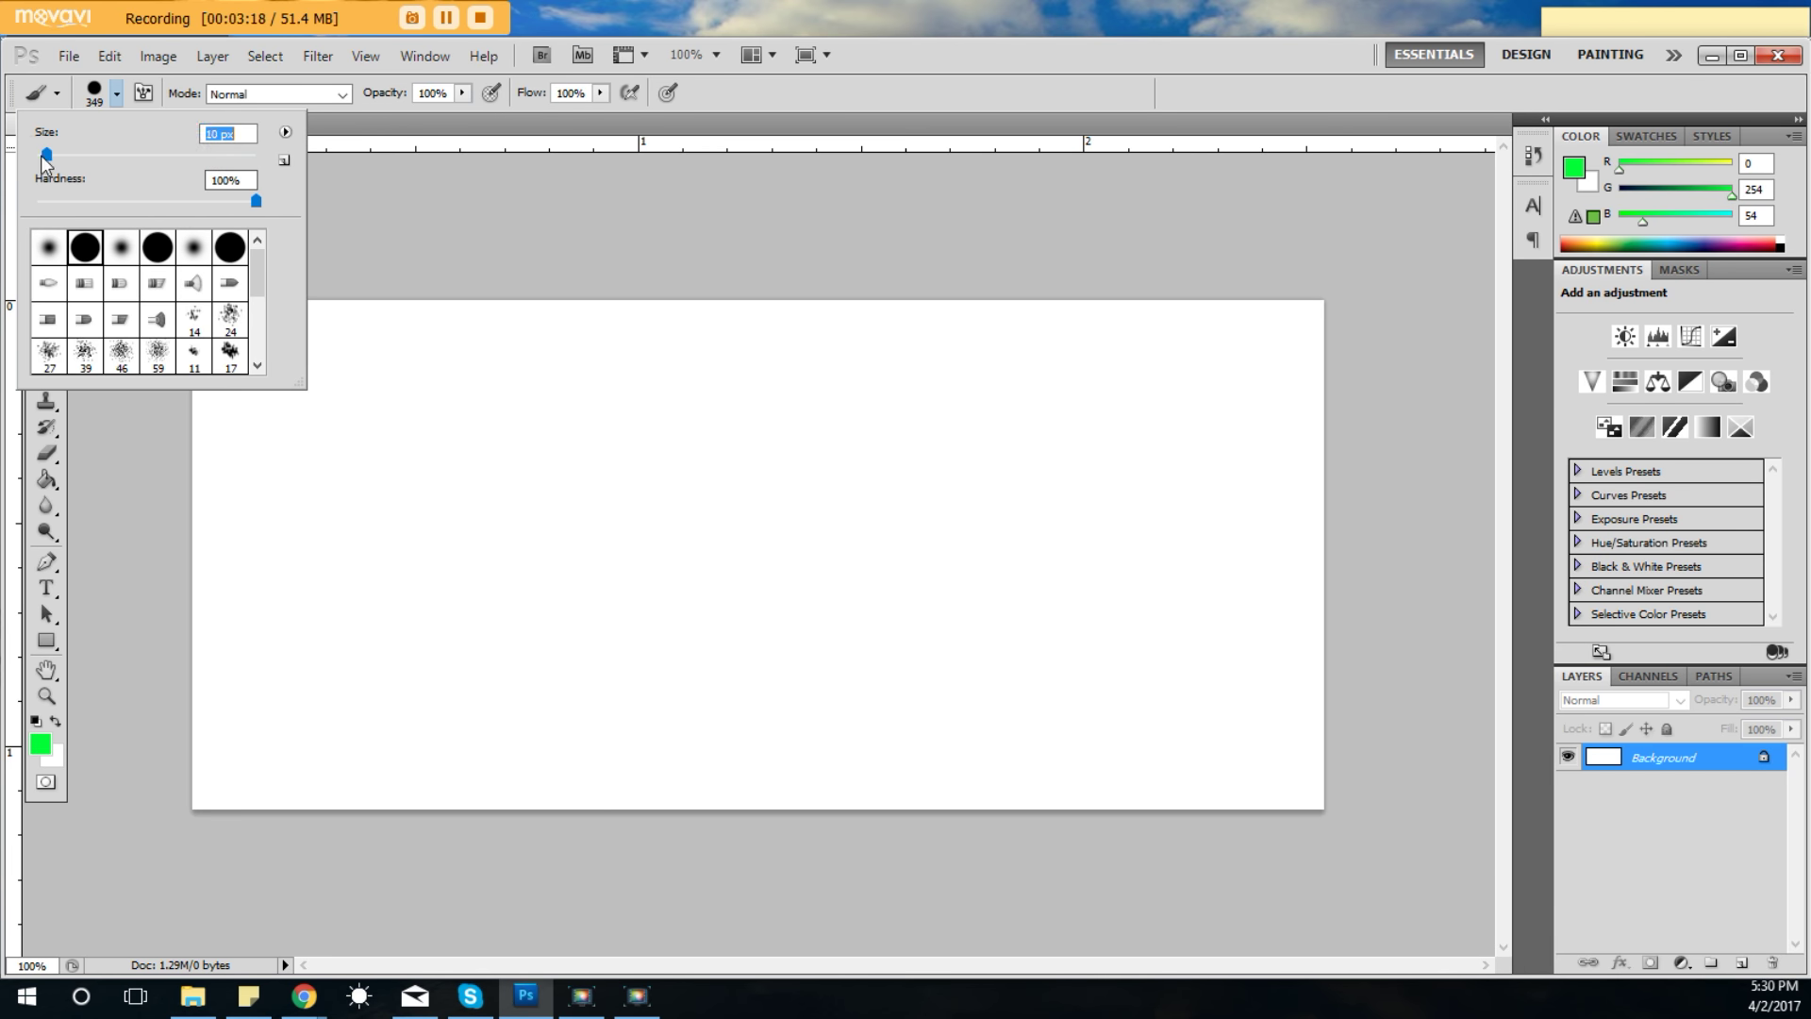
pyautogui.moveTo(44, 160); pyautogui.dragTo(36, 158)
pyautogui.click(647, 444)
# Step: Draw a thin green test scribble, then undo it with Step Backward
pyautogui.moveTo(625, 439)
pyautogui.mouseDown()
pyautogui.moveTo(665, 489)
pyautogui.moveTo(615, 579)
pyautogui.moveTo(723, 643)
pyautogui.moveTo(750, 547)
pyautogui.moveTo(522, 515)
pyautogui.moveTo(663, 432)
pyautogui.moveTo(700, 498)
pyautogui.moveTo(630, 696)
pyautogui.moveTo(633, 512)
pyautogui.mouseUp()
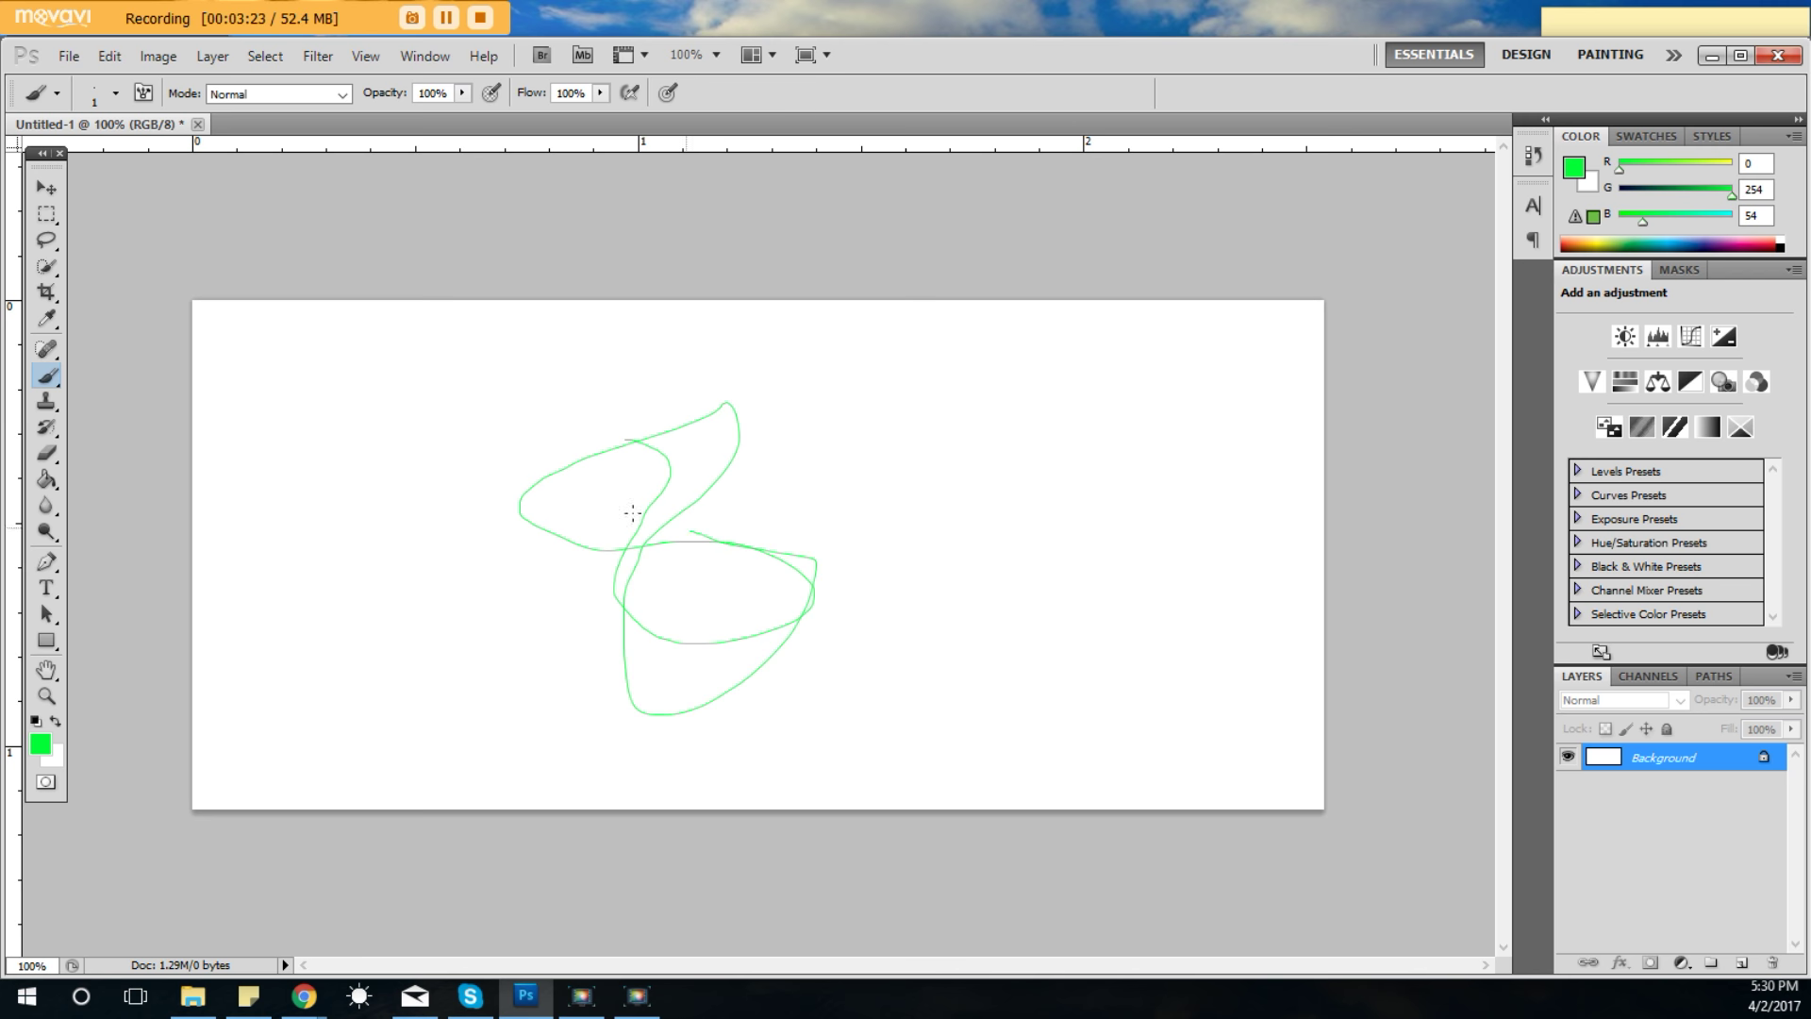
pyautogui.click(115, 62)
pyautogui.click(236, 122)
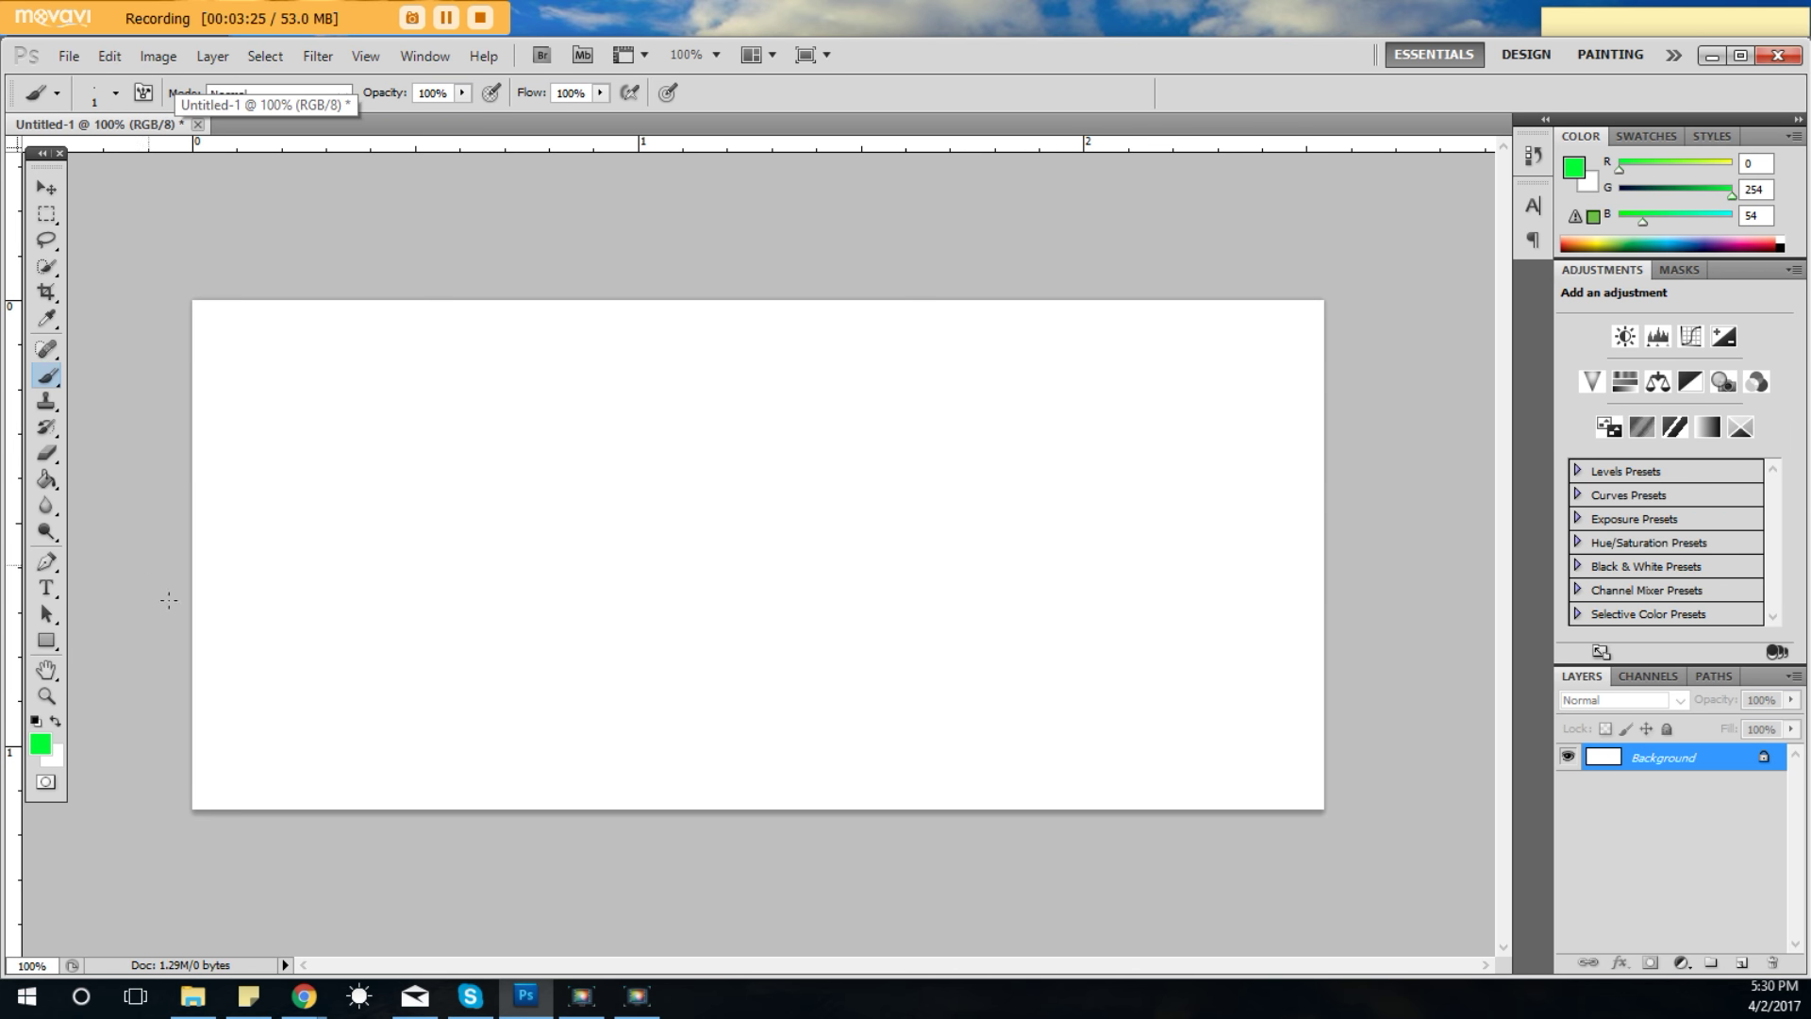
# Step: Open the foreground Color Picker showing green 00fe36, centre it, and adjust the hex and hue
pyautogui.click(42, 744)
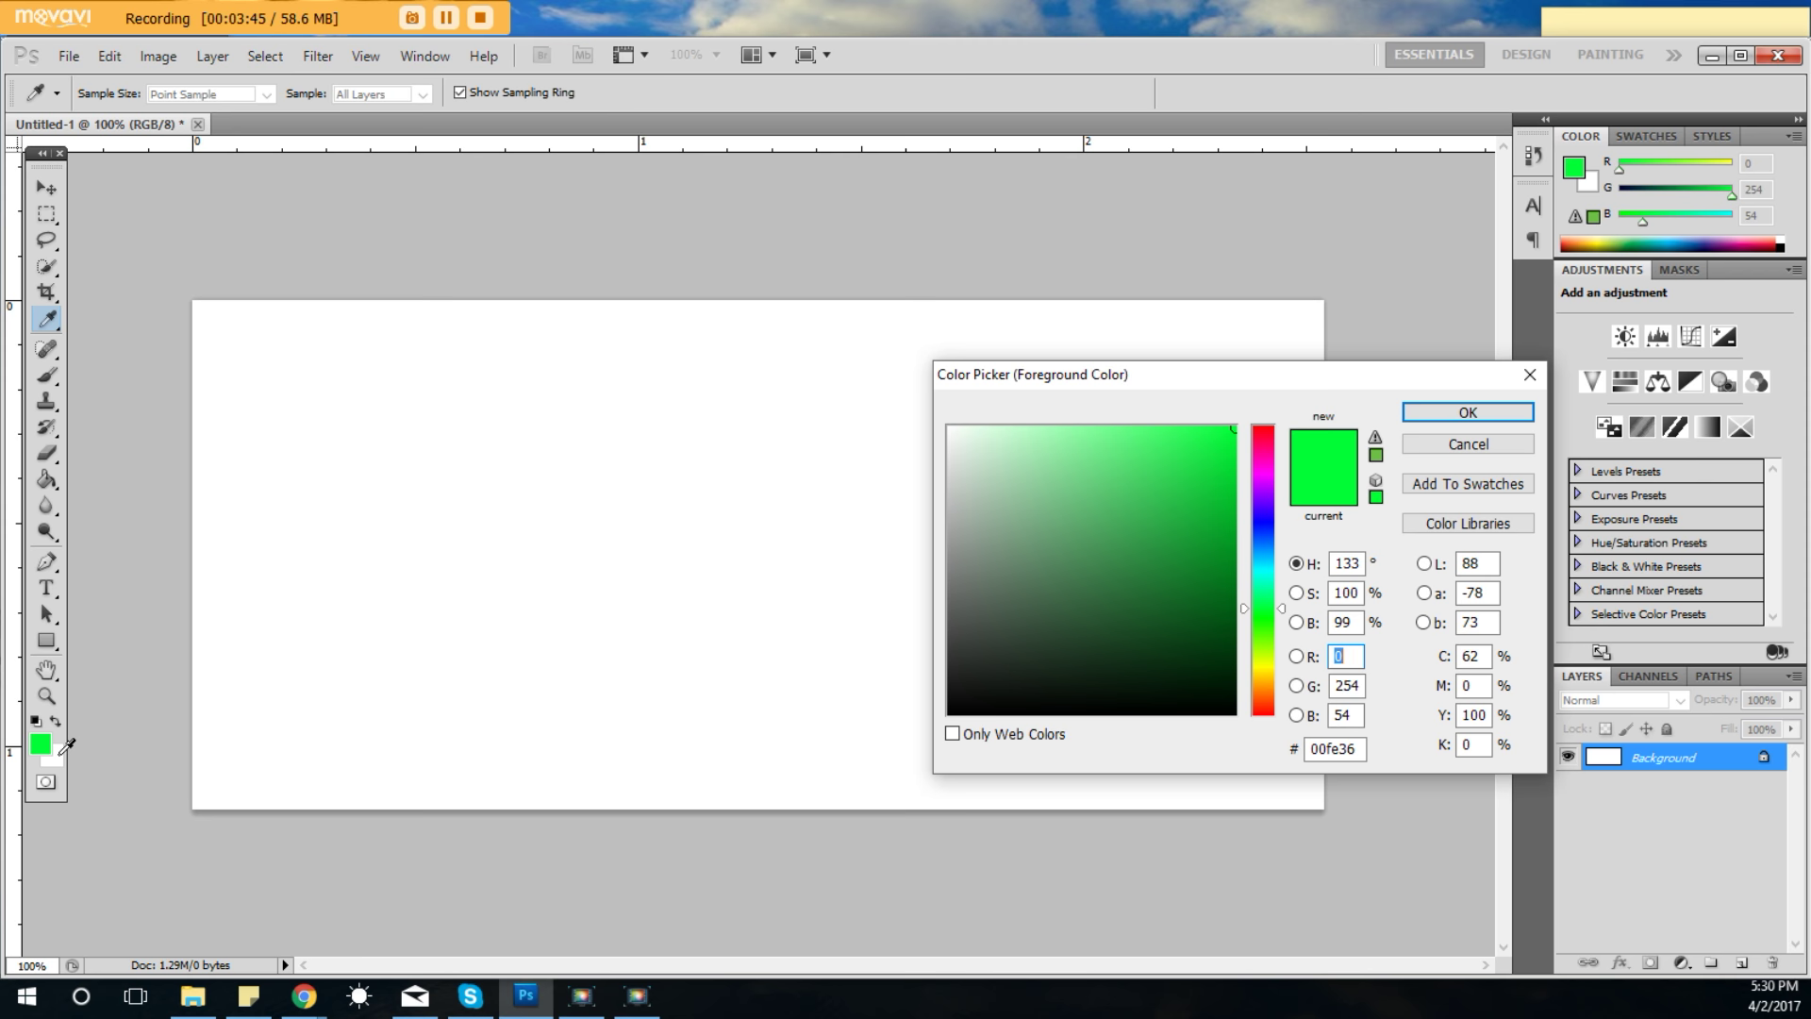
pyautogui.moveTo(1215, 376); pyautogui.dragTo(765, 367)
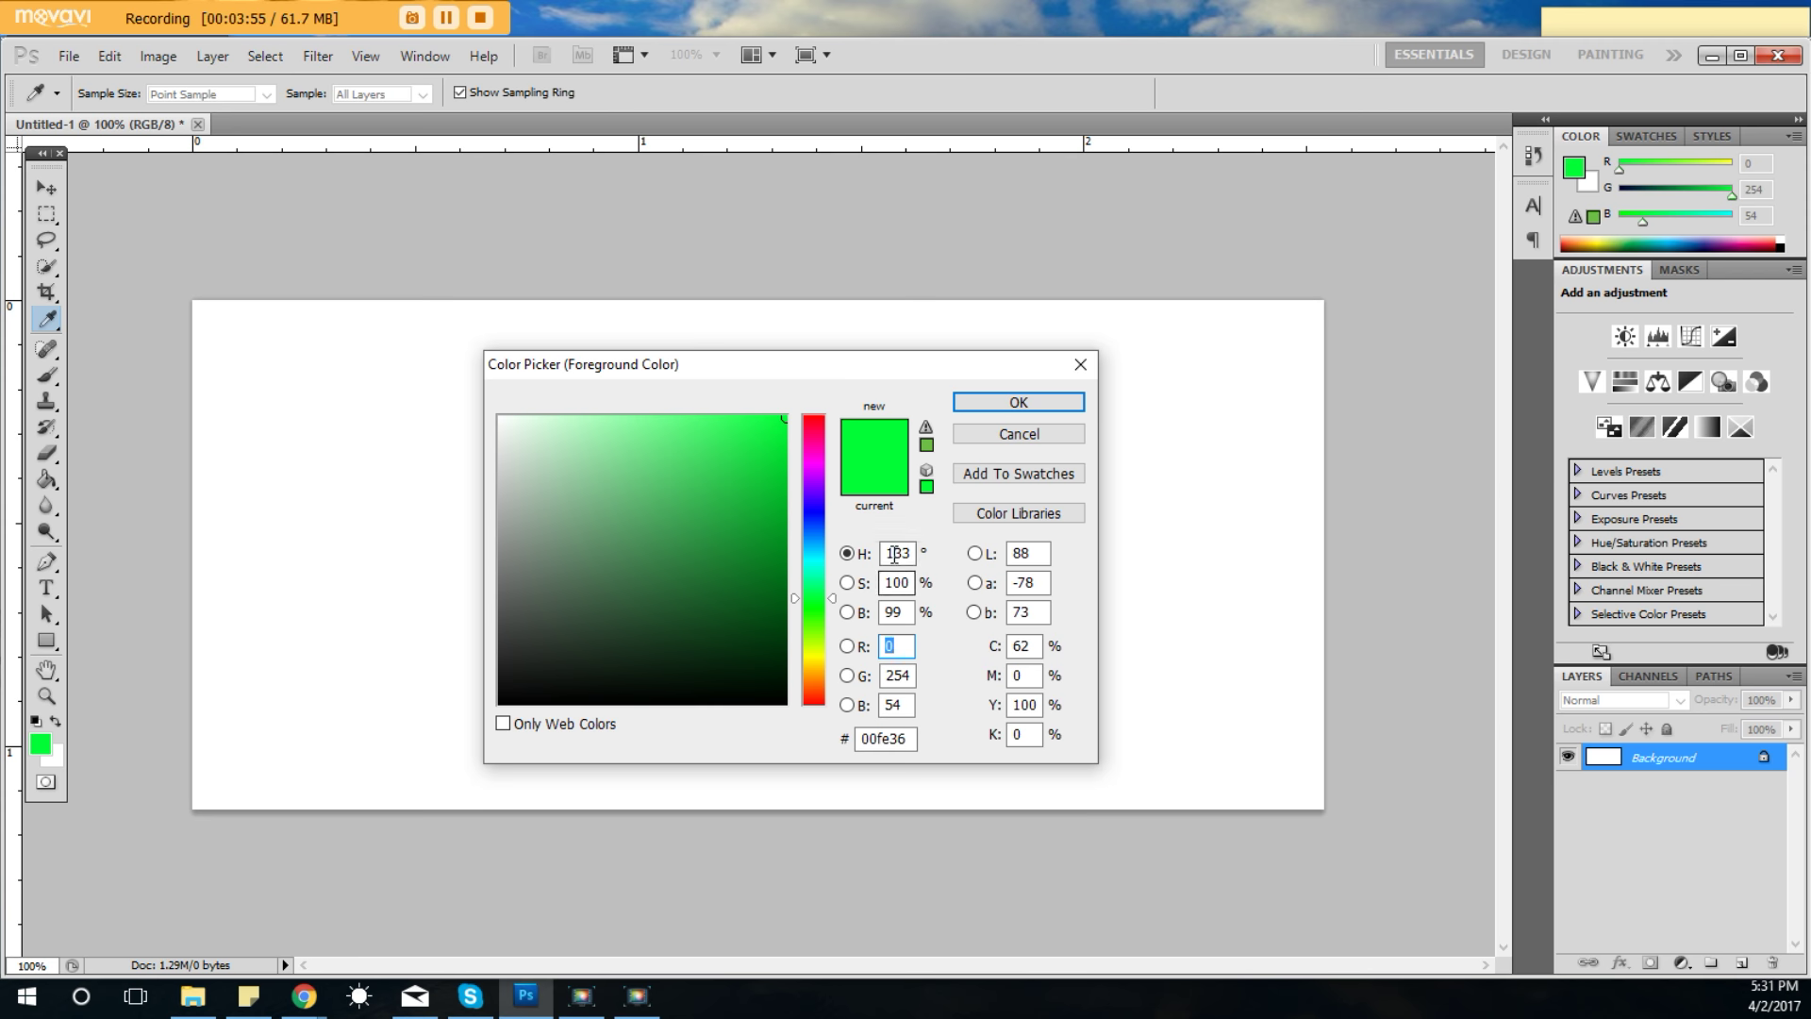
pyautogui.click(913, 739)
pyautogui.moveTo(882, 738); pyautogui.dragTo(852, 744)
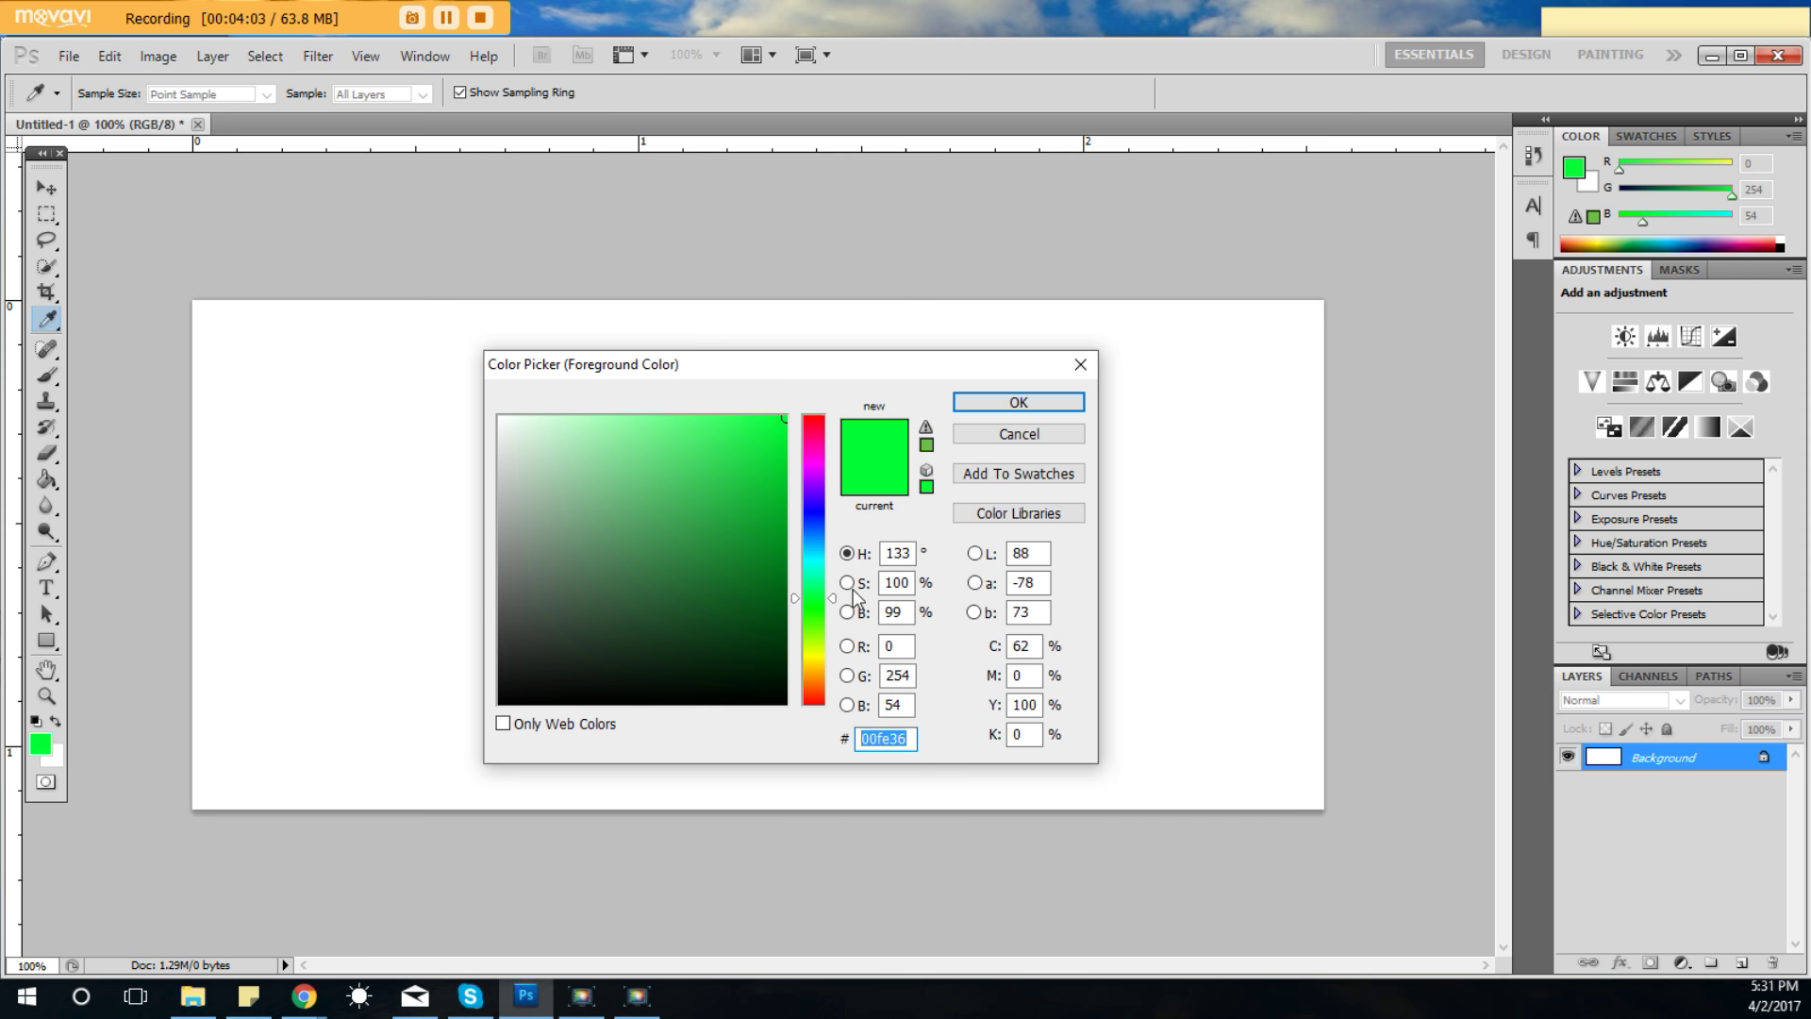
pyautogui.moveTo(813, 604); pyautogui.dragTo(824, 664)
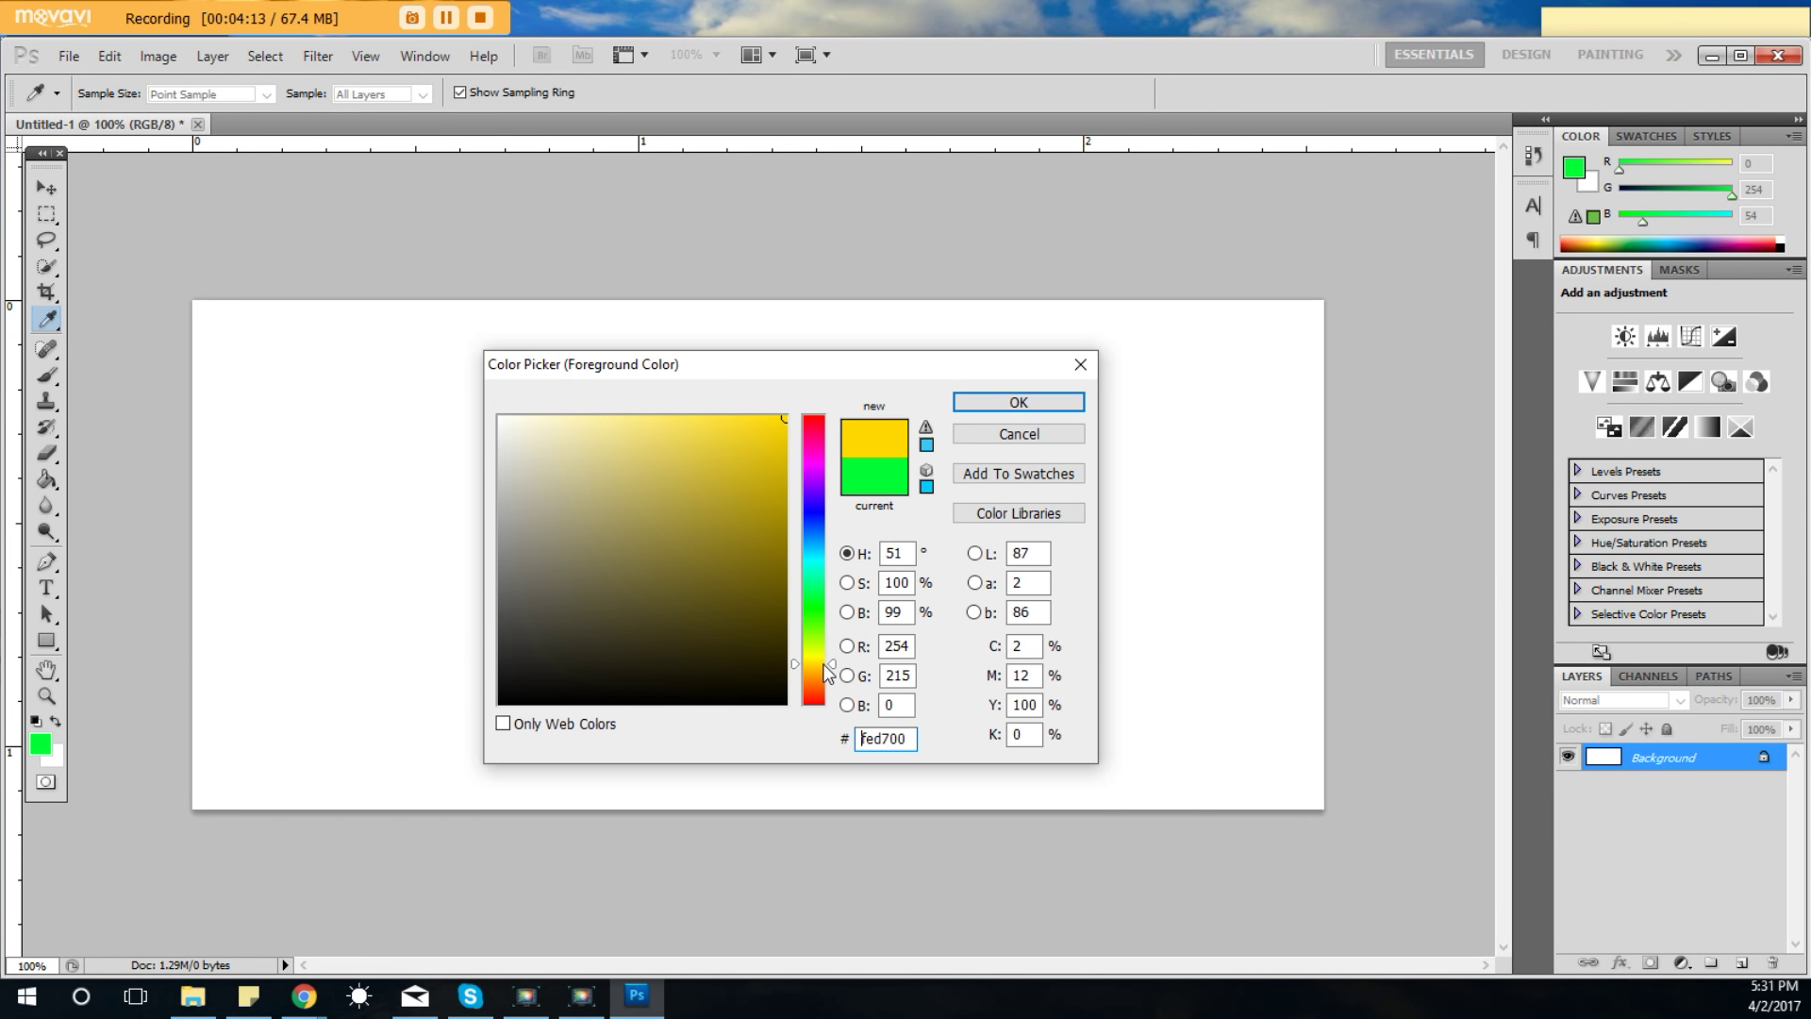
# Step: Tune the hue and colour field to golden yellow #f4bc10 and confirm it
pyautogui.moveTo(826, 668); pyautogui.dragTo(827, 673)
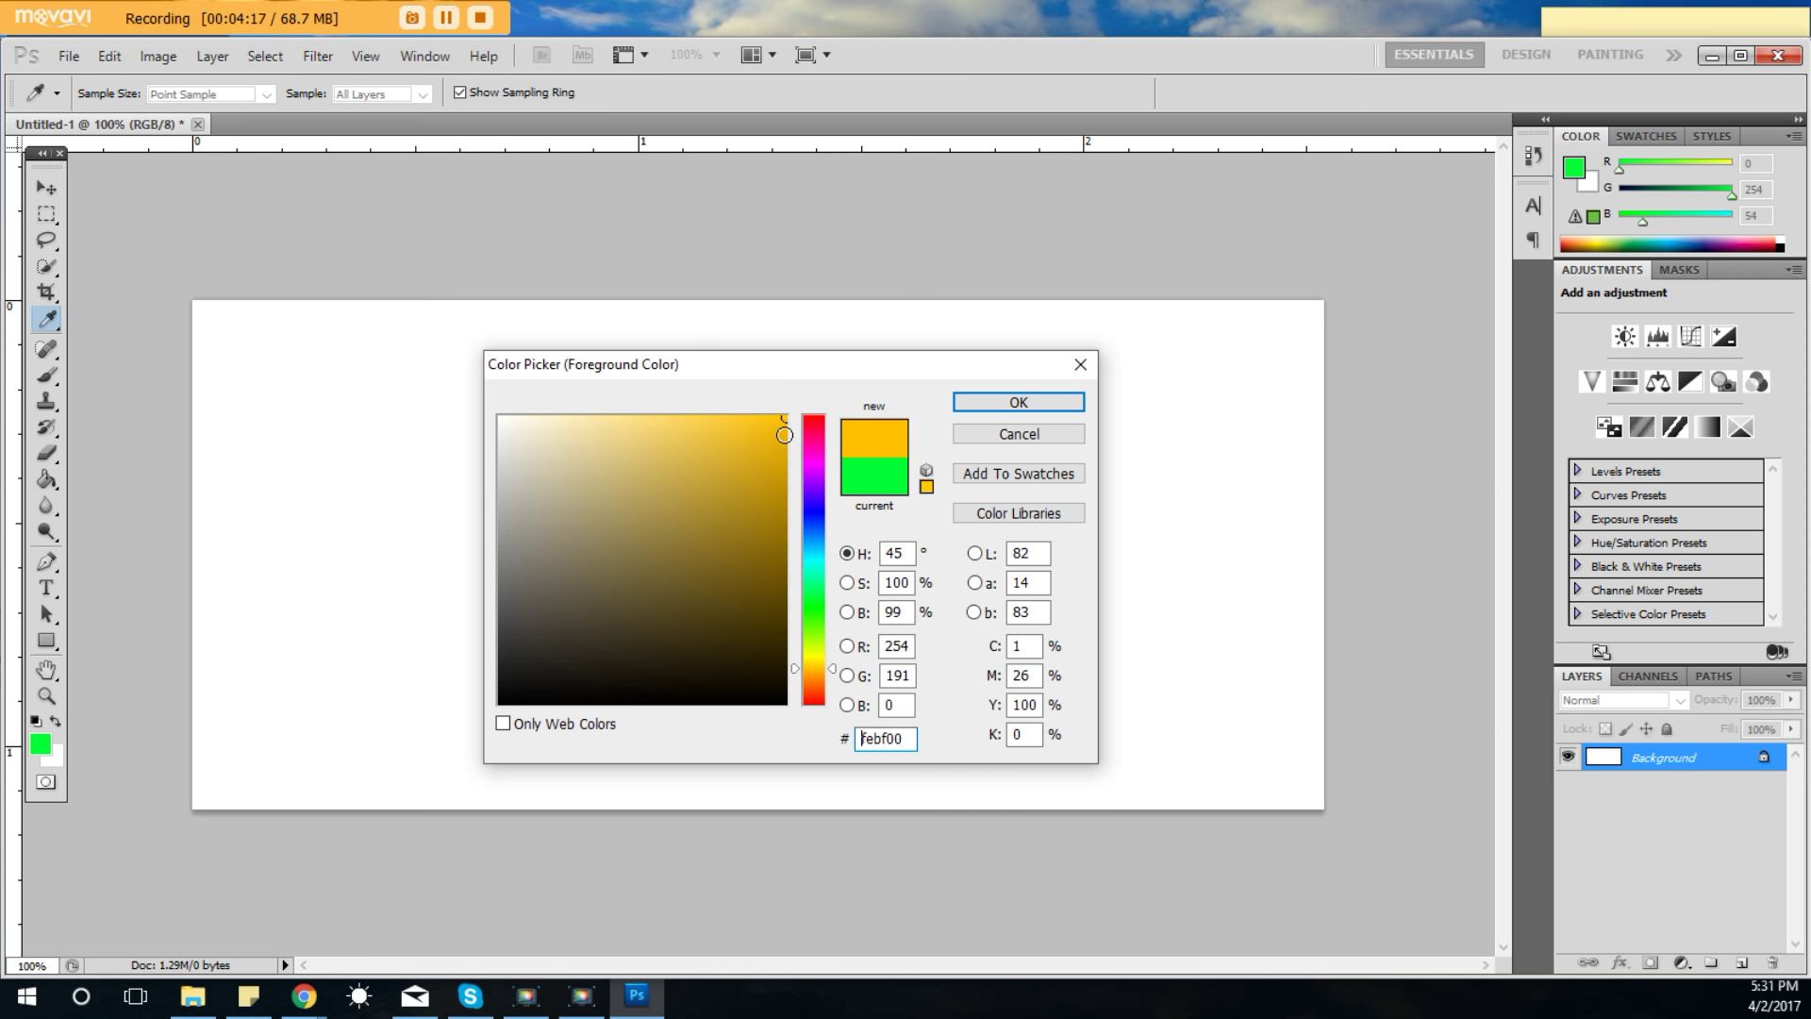
pyautogui.moveTo(763, 430); pyautogui.dragTo(747, 447)
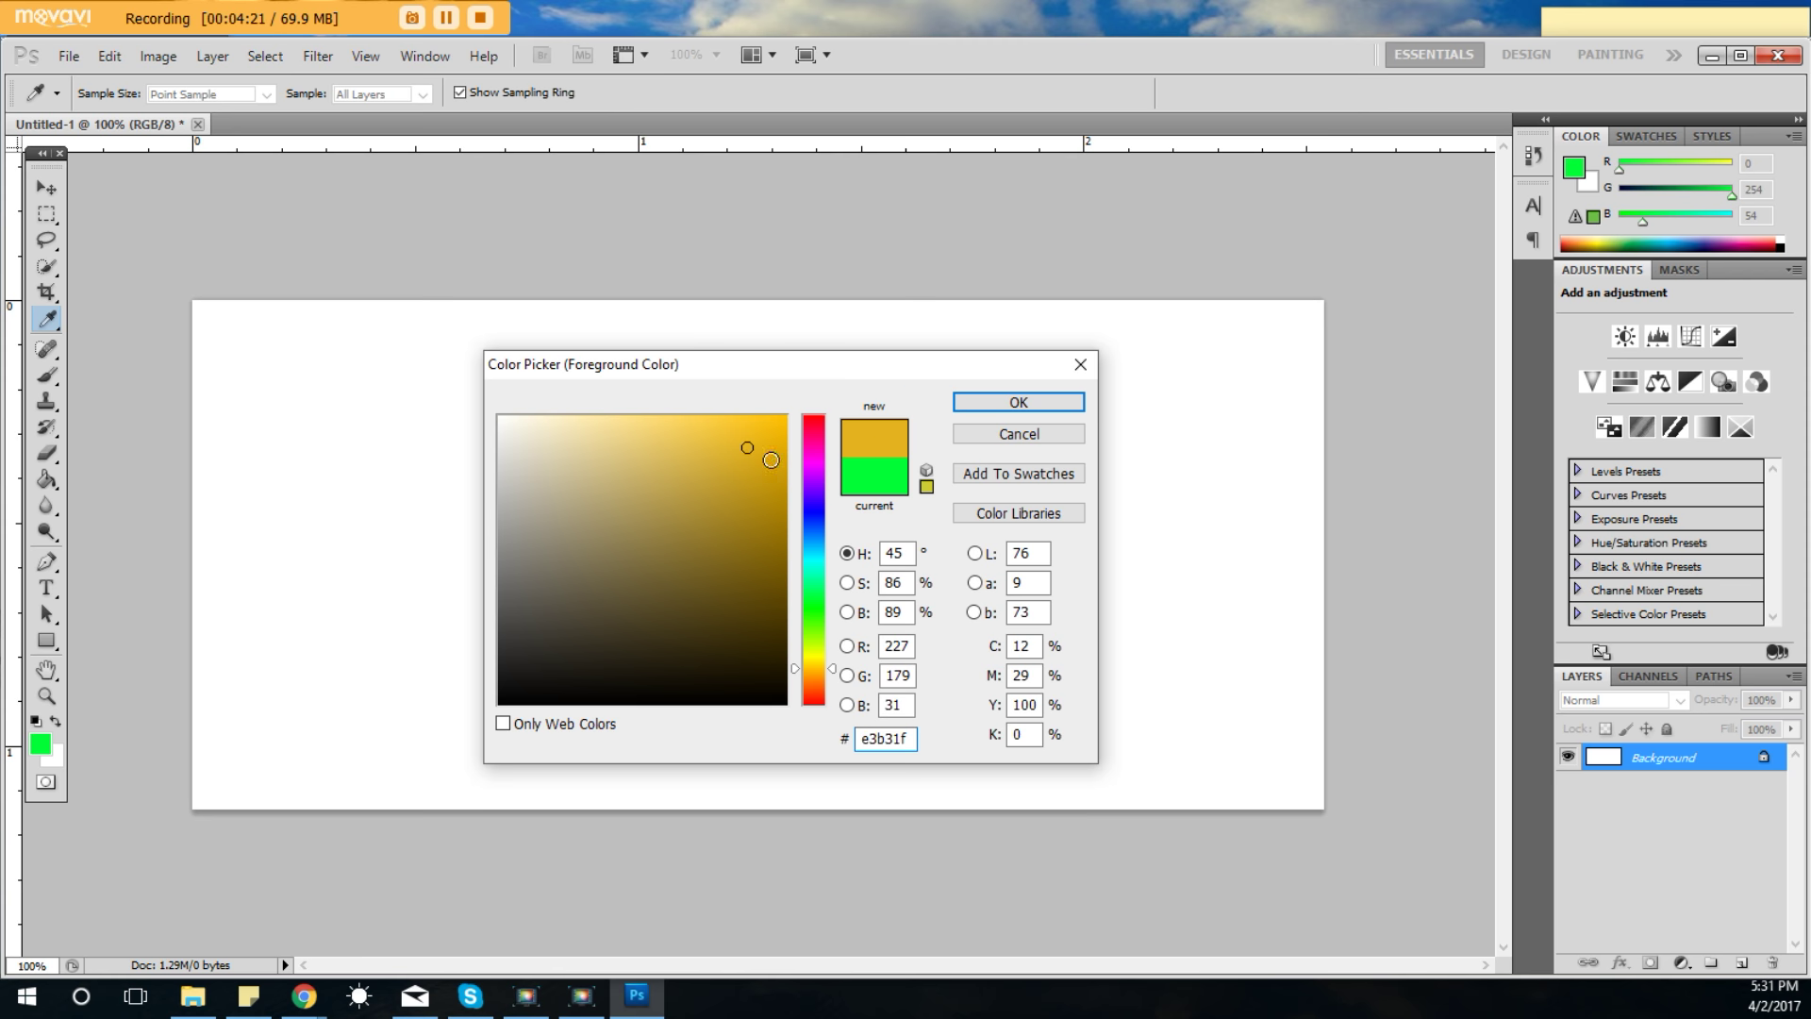
pyautogui.moveTo(771, 459)
pyautogui.mouseDown()
pyautogui.moveTo(736, 454)
pyautogui.moveTo(635, 535)
pyautogui.moveTo(740, 449)
pyautogui.moveTo(649, 417)
pyautogui.moveTo(579, 431)
pyautogui.moveTo(471, 408)
pyautogui.moveTo(792, 725)
pyautogui.moveTo(729, 709)
pyautogui.moveTo(501, 544)
pyautogui.moveTo(724, 449)
pyautogui.moveTo(747, 460)
pyautogui.moveTo(768, 428)
pyautogui.mouseUp()
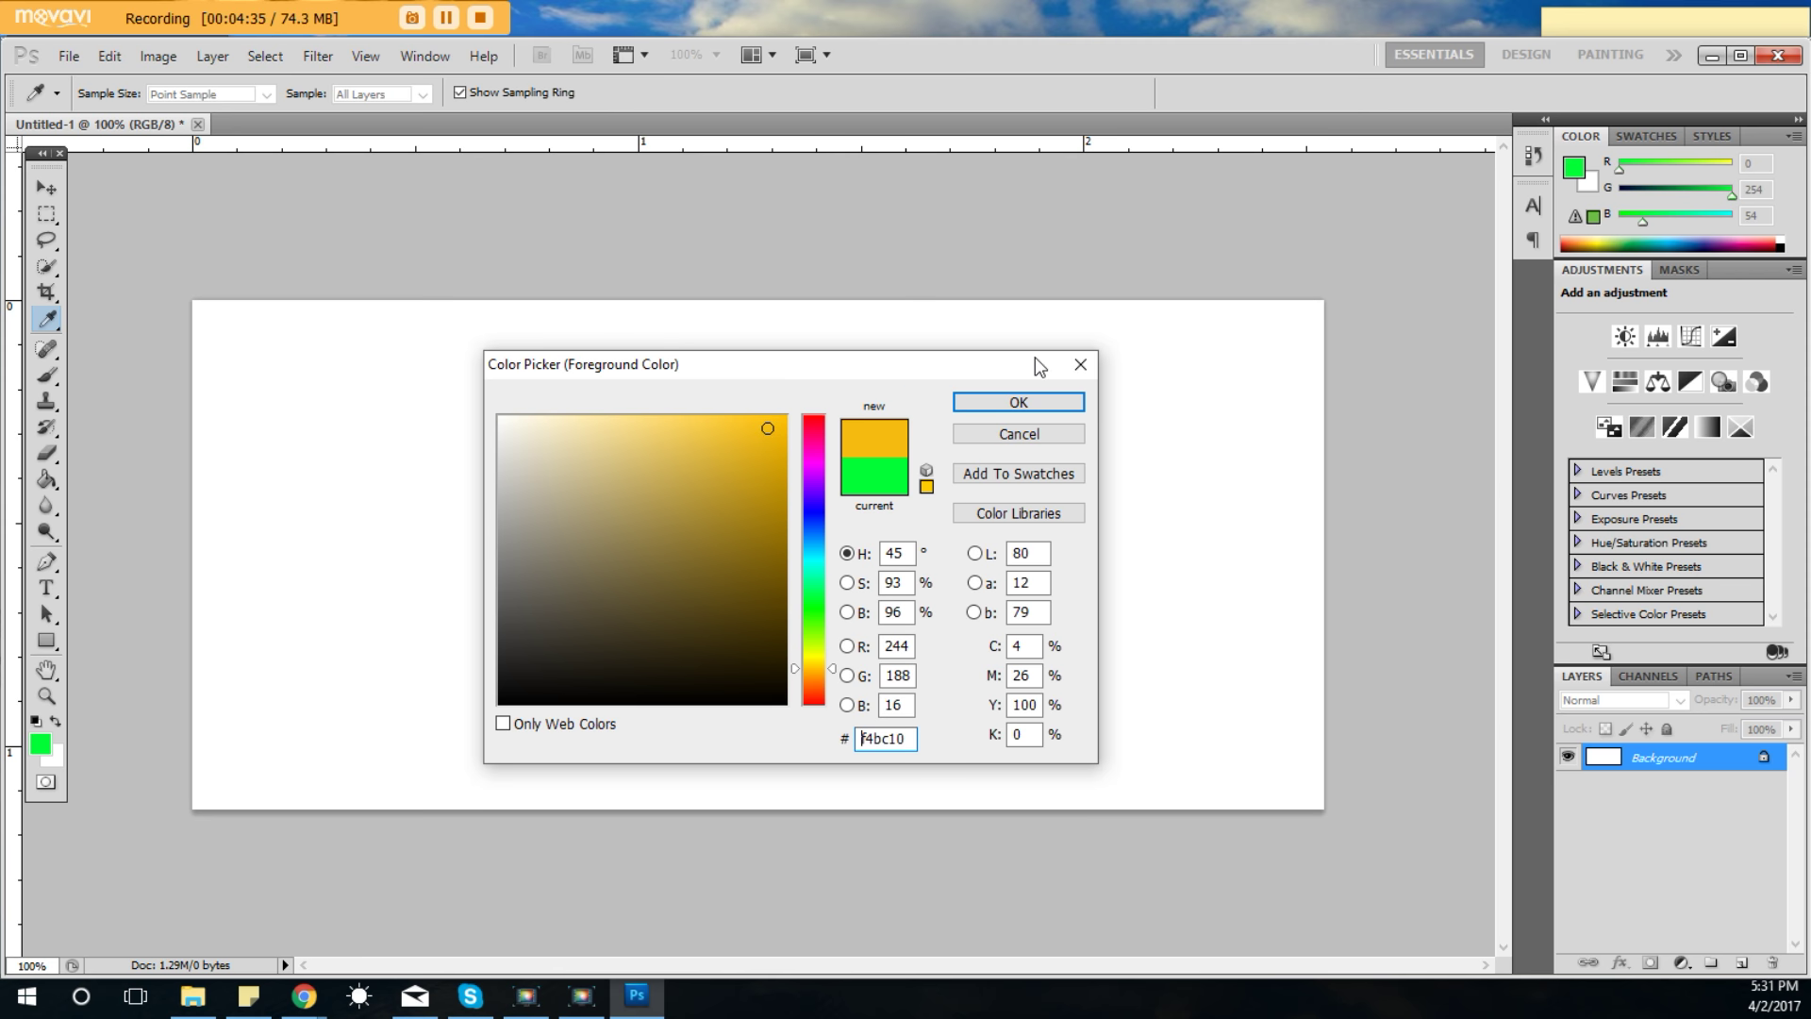
pyautogui.click(1019, 404)
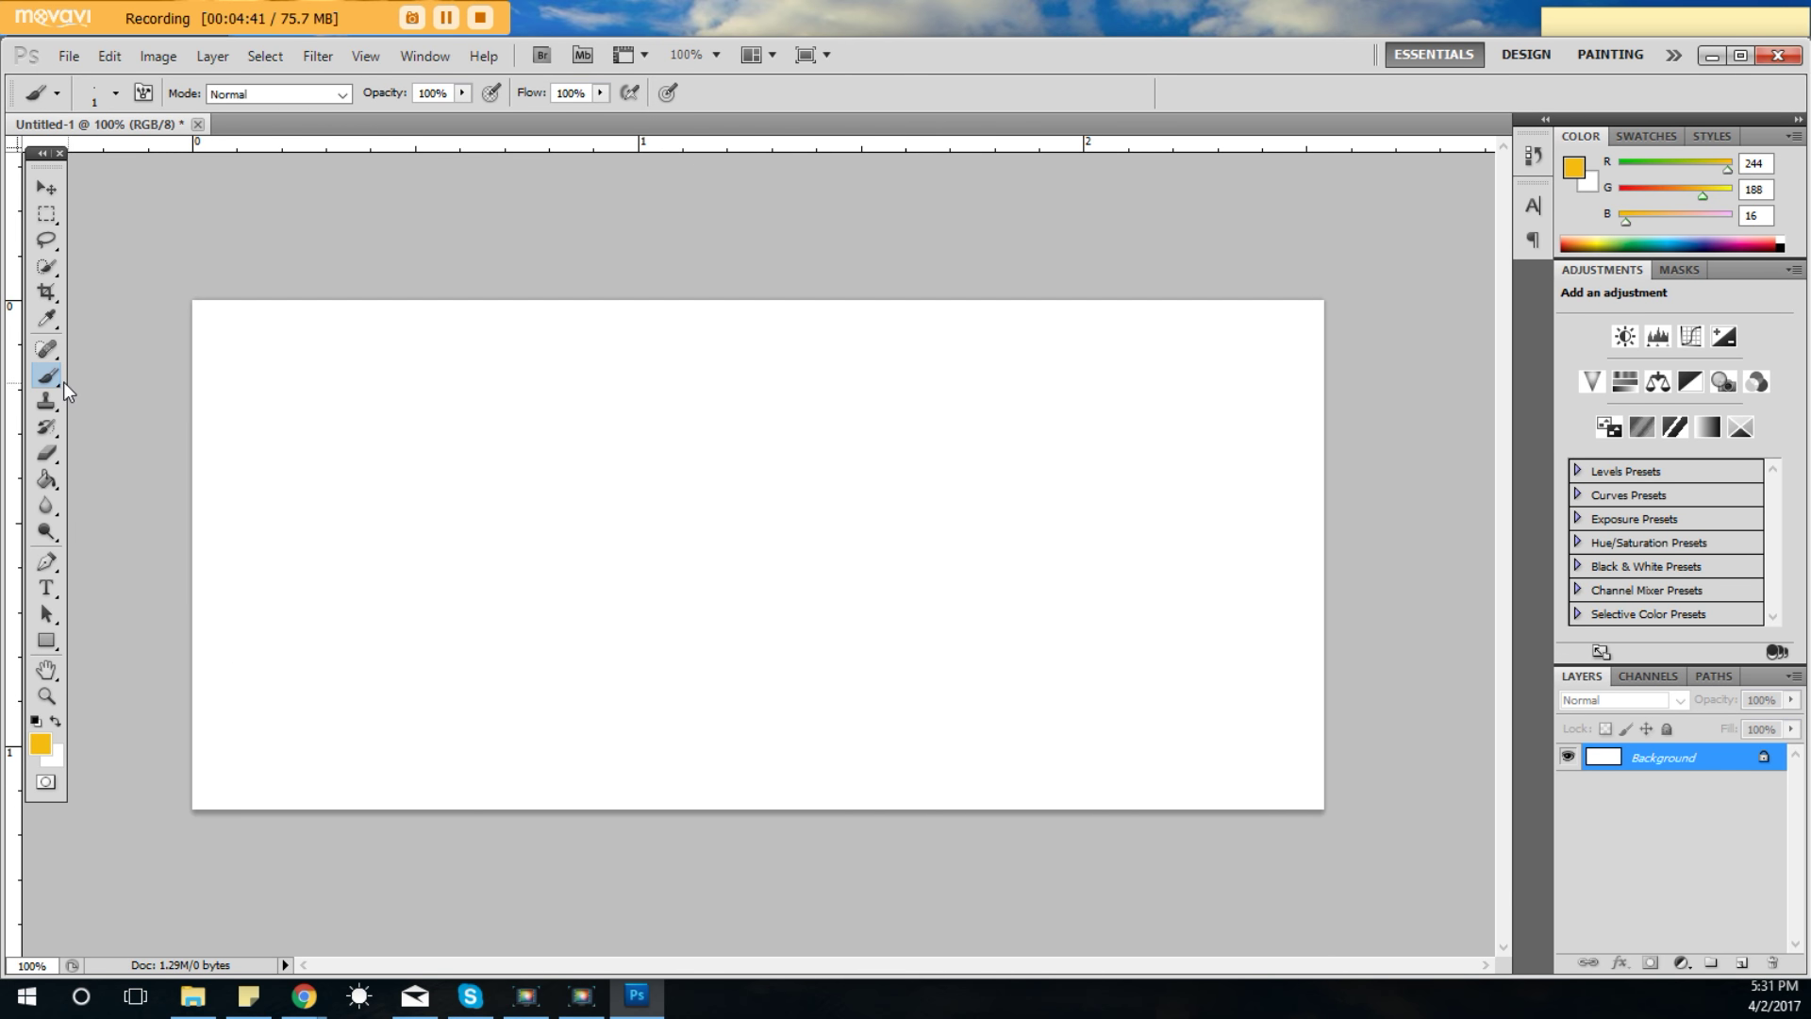
# Step: Enlarge the brush to 50 px and paint a diagonal chain of ten overlapping gold dabs
pyautogui.click(113, 94)
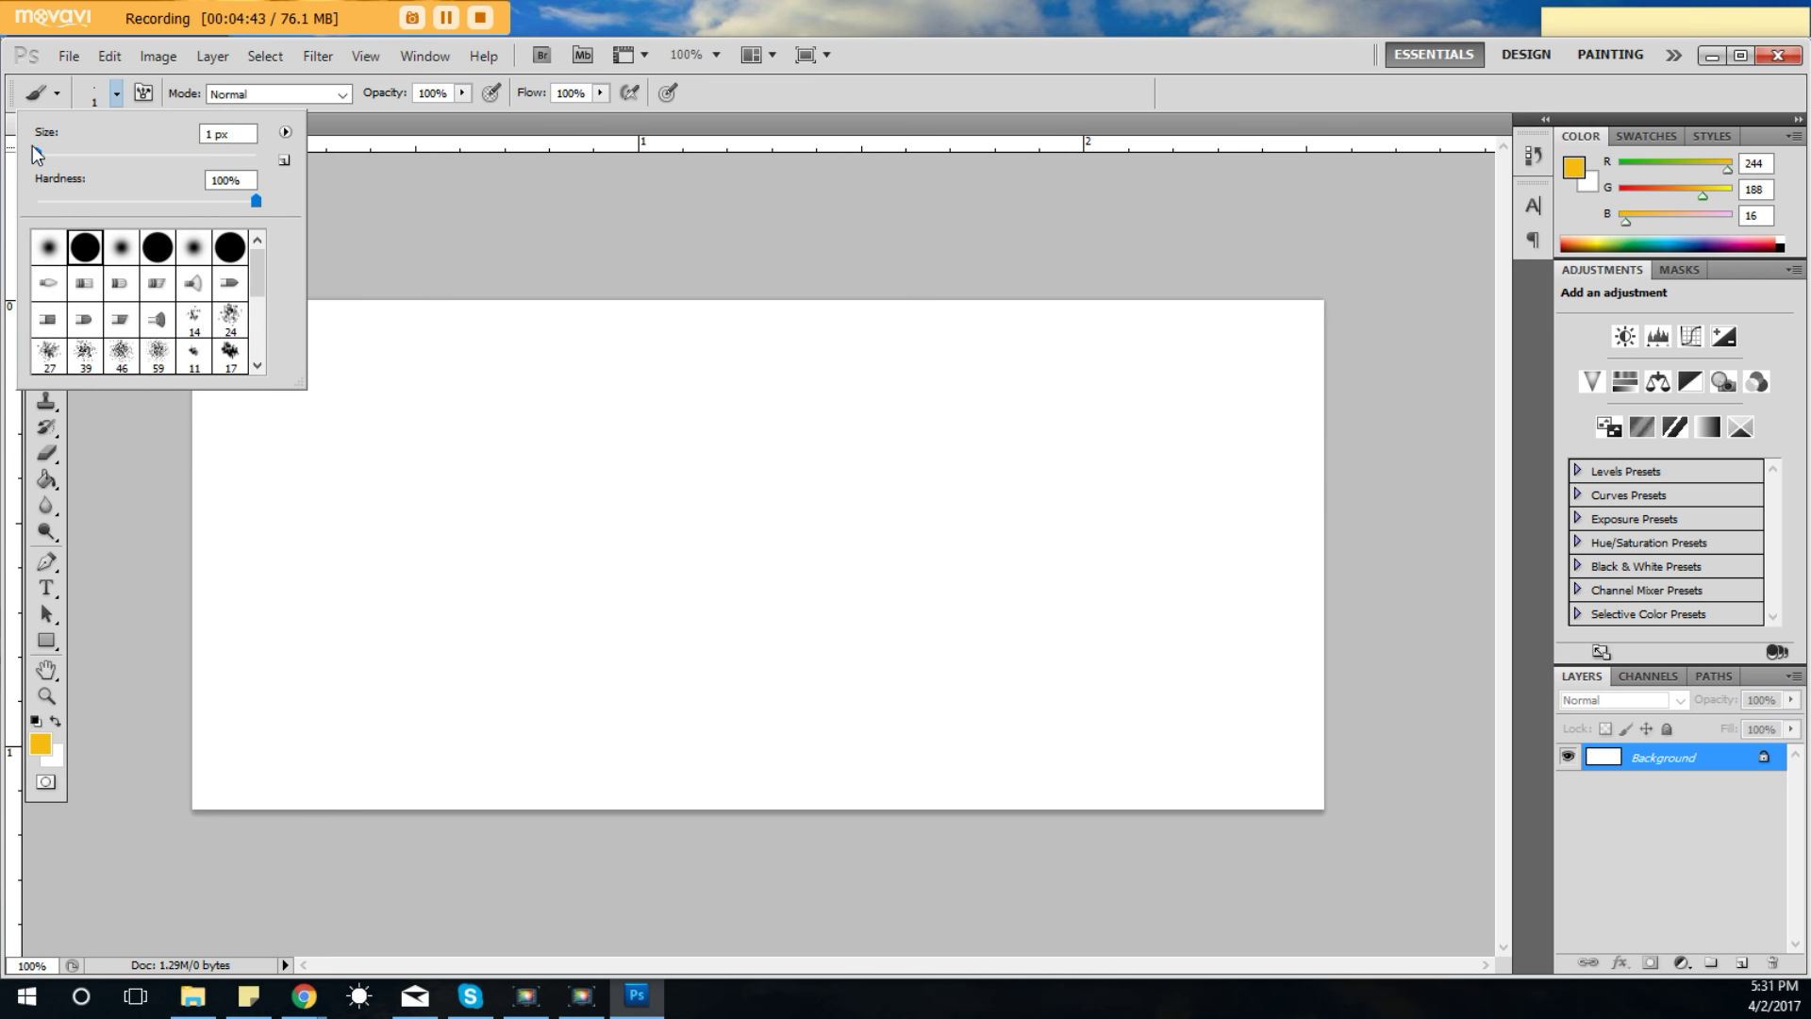
pyautogui.moveTo(36, 155); pyautogui.dragTo(93, 162)
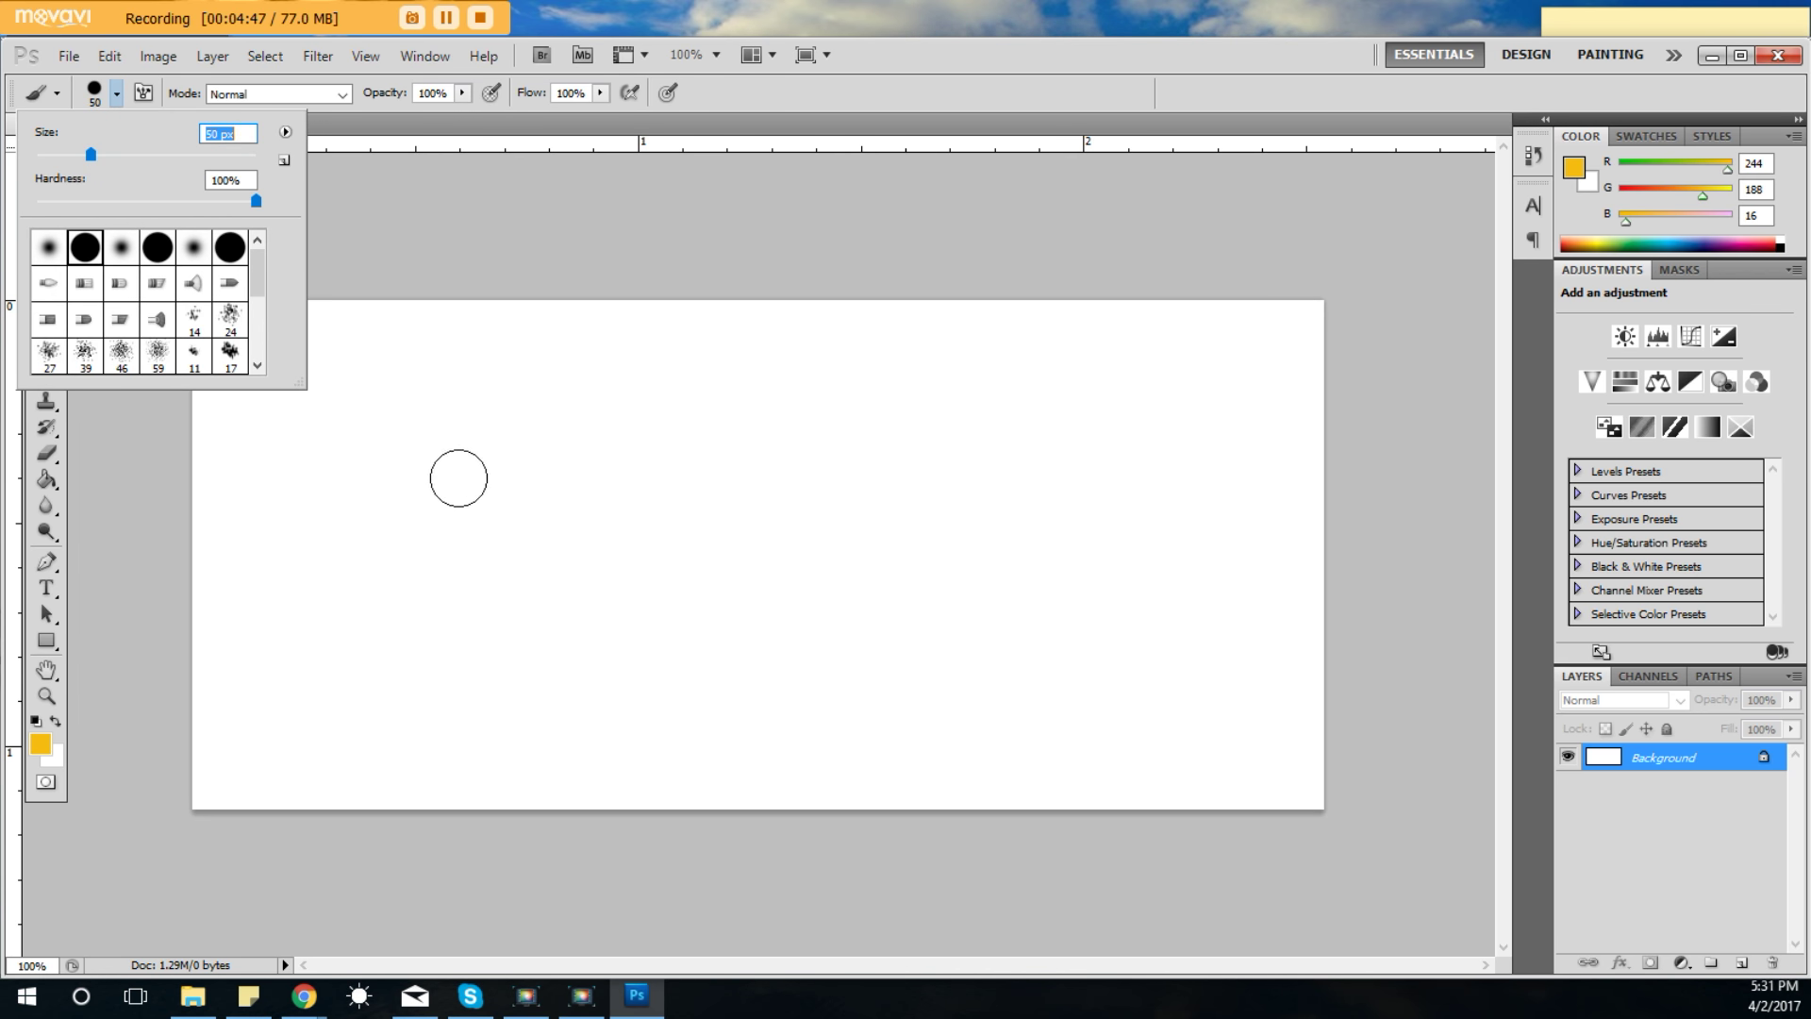
pyautogui.click(465, 416)
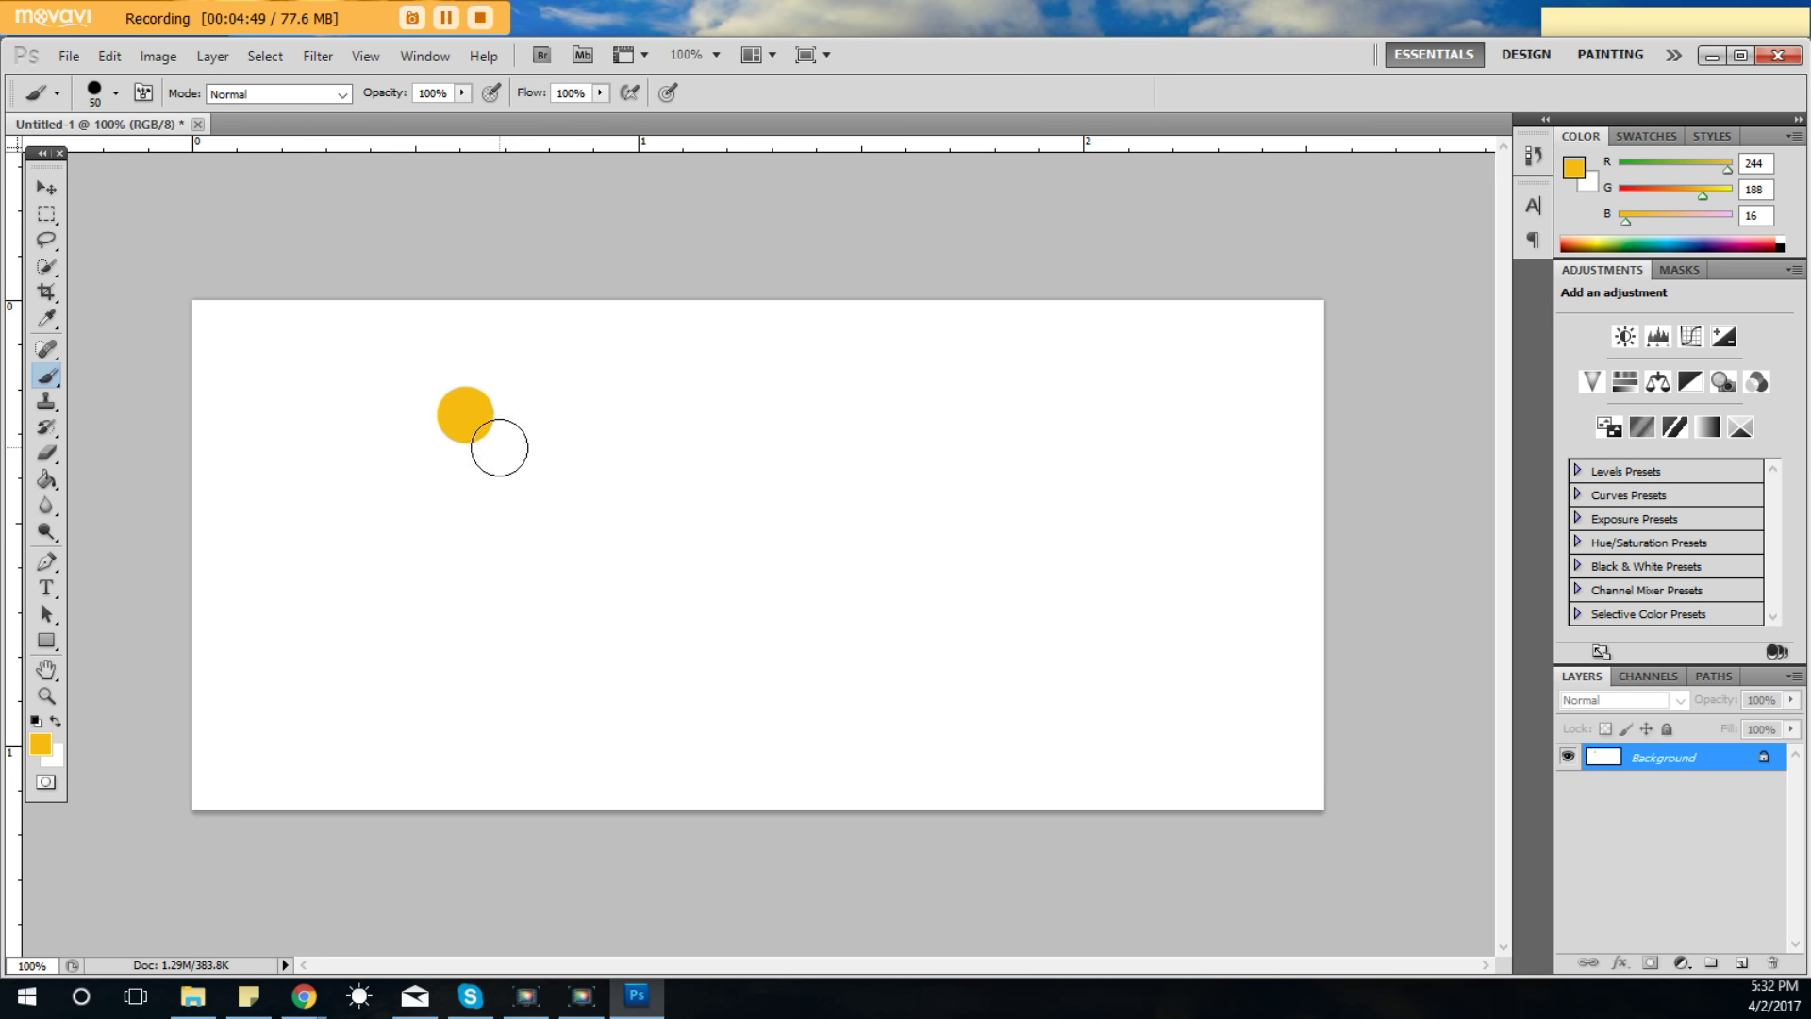
pyautogui.click(499, 447)
pyautogui.click(526, 469)
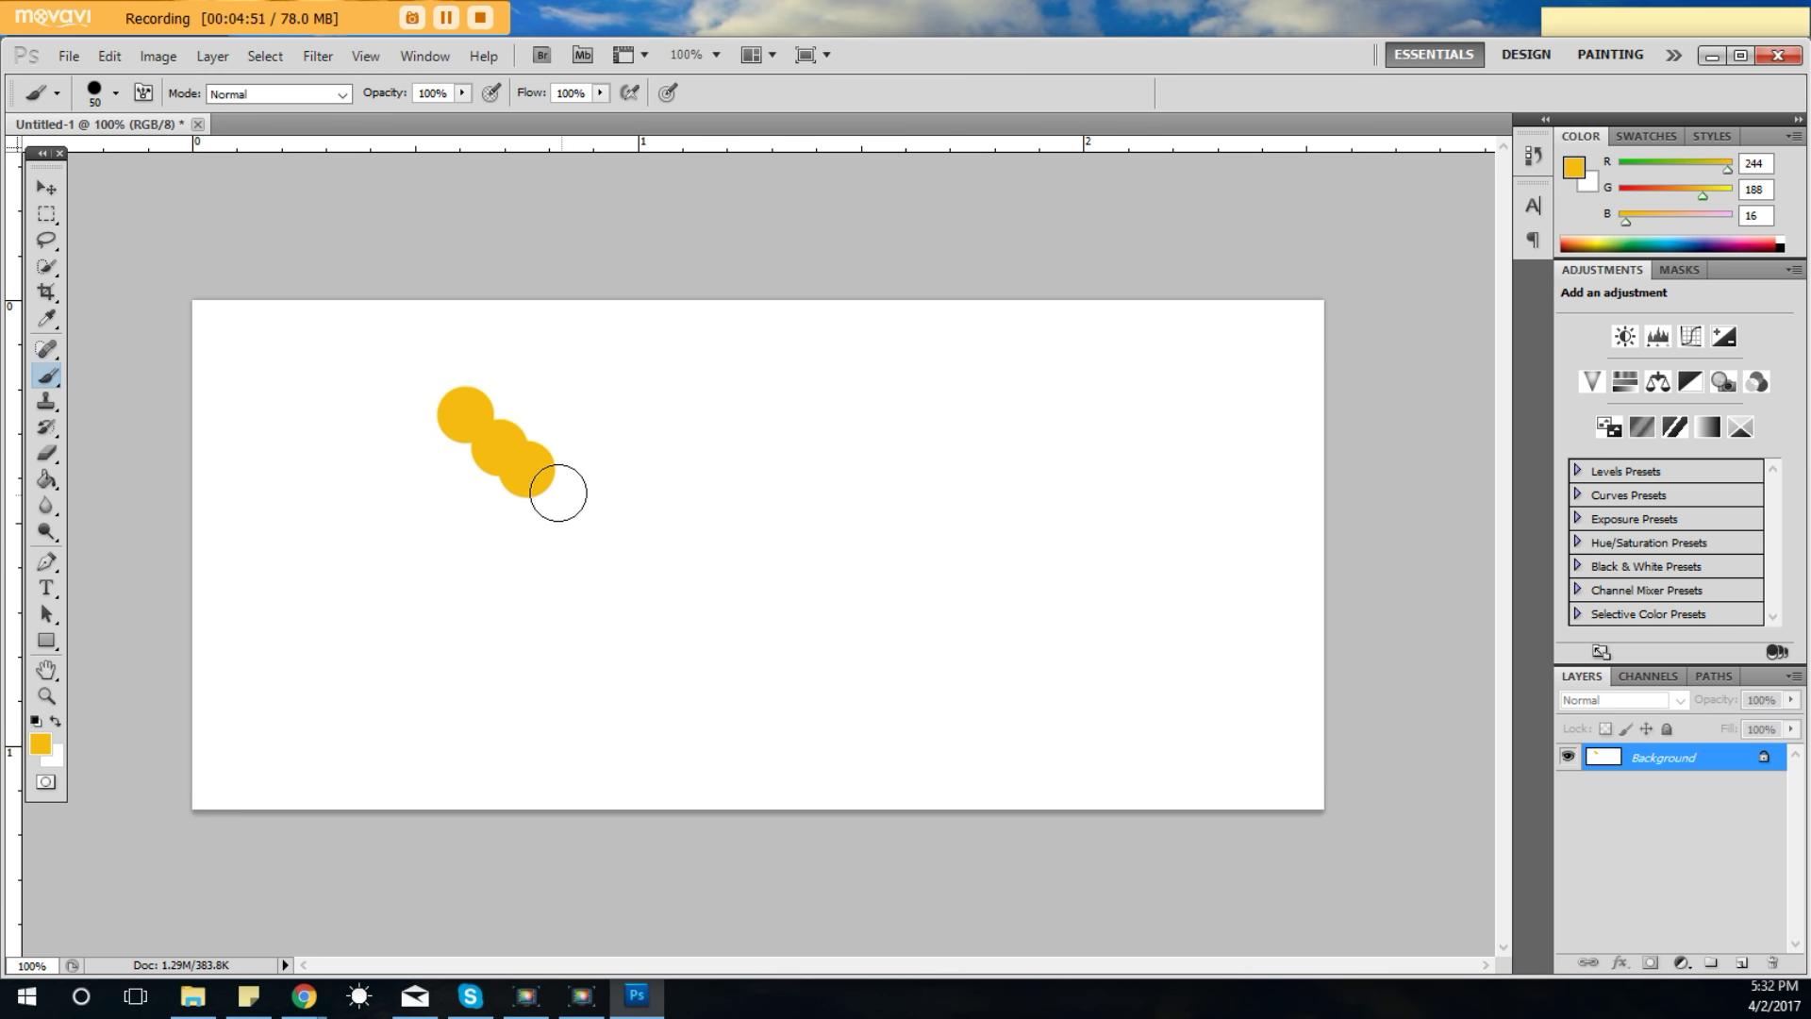
pyautogui.click(558, 490)
pyautogui.click(594, 515)
pyautogui.click(615, 542)
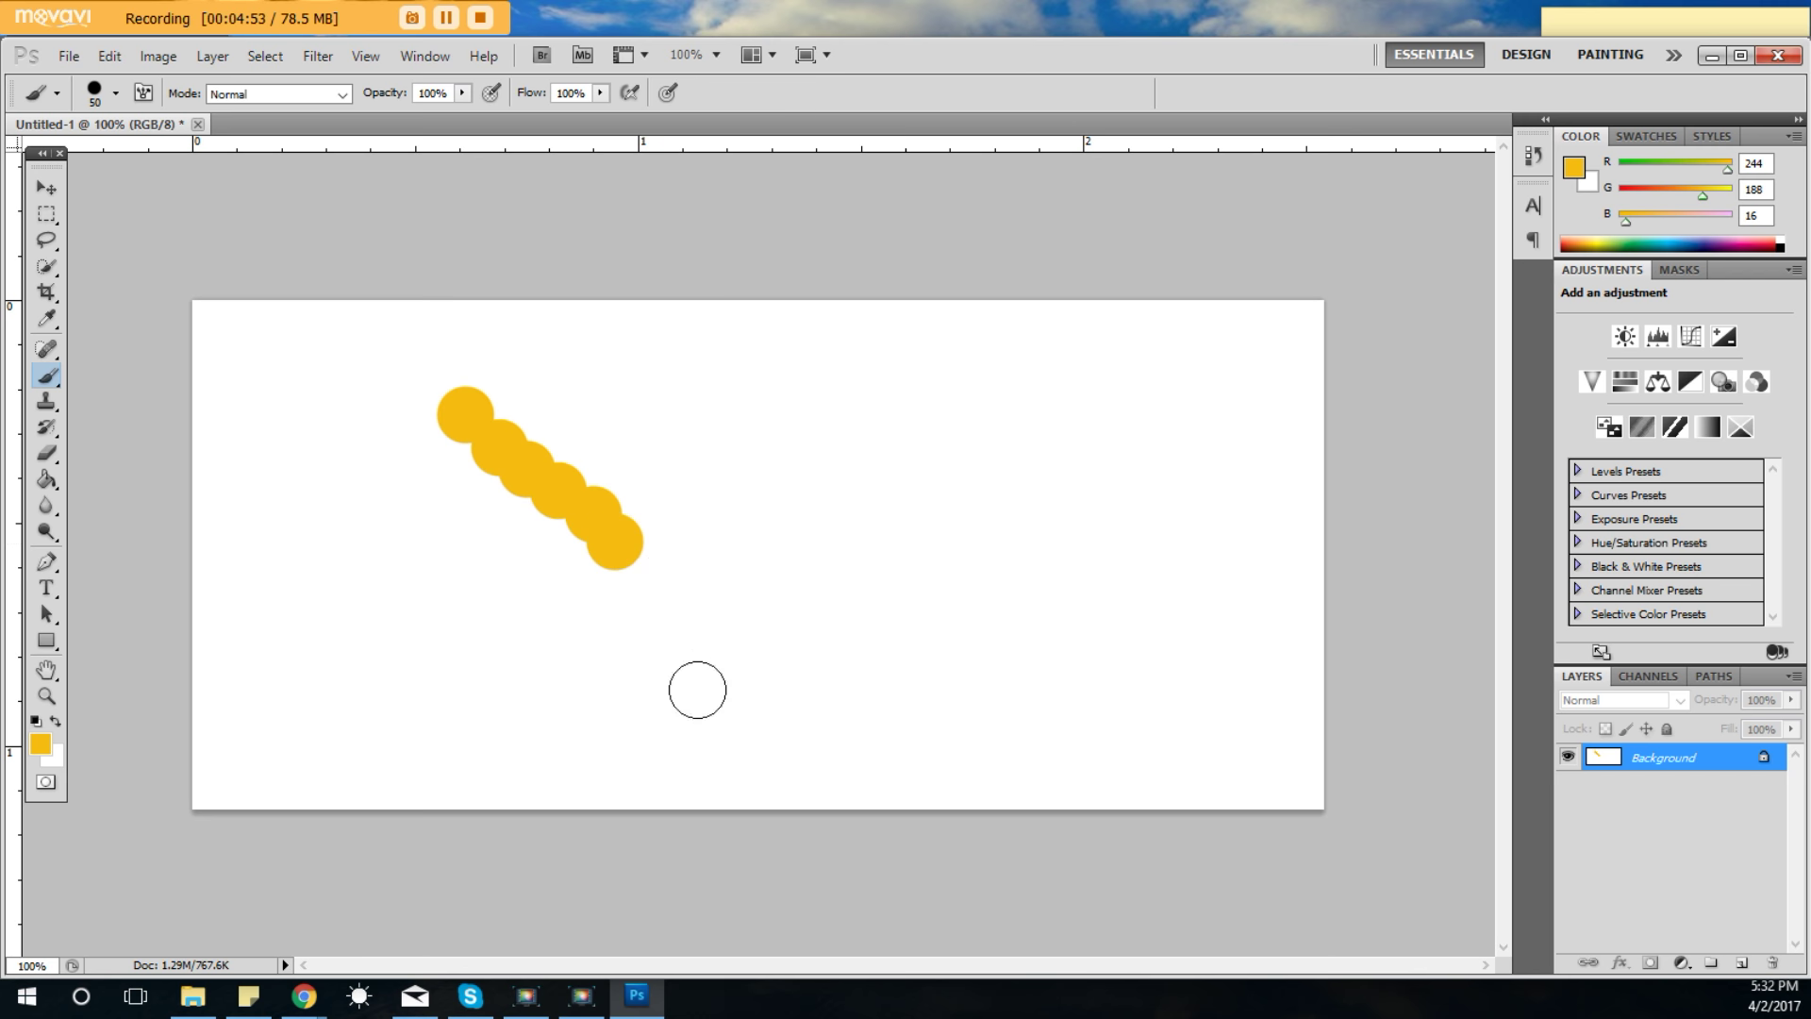
pyautogui.click(630, 564)
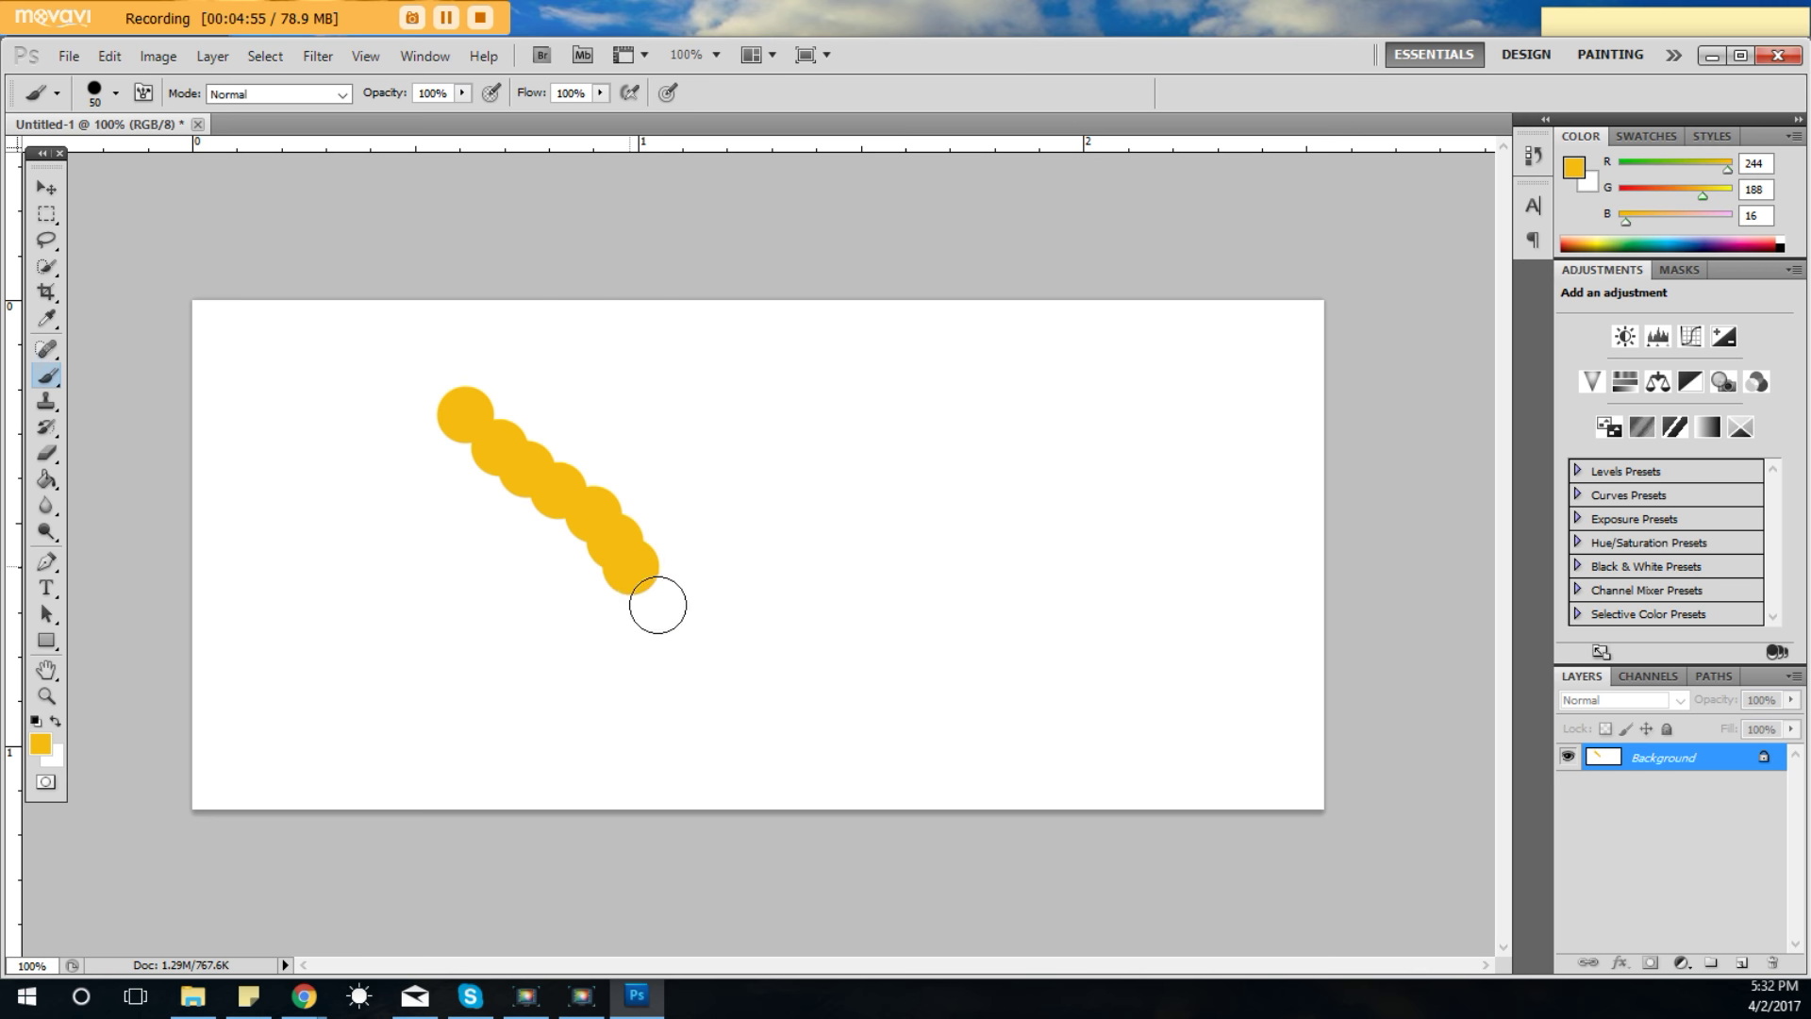
pyautogui.click(651, 591)
pyautogui.click(667, 617)
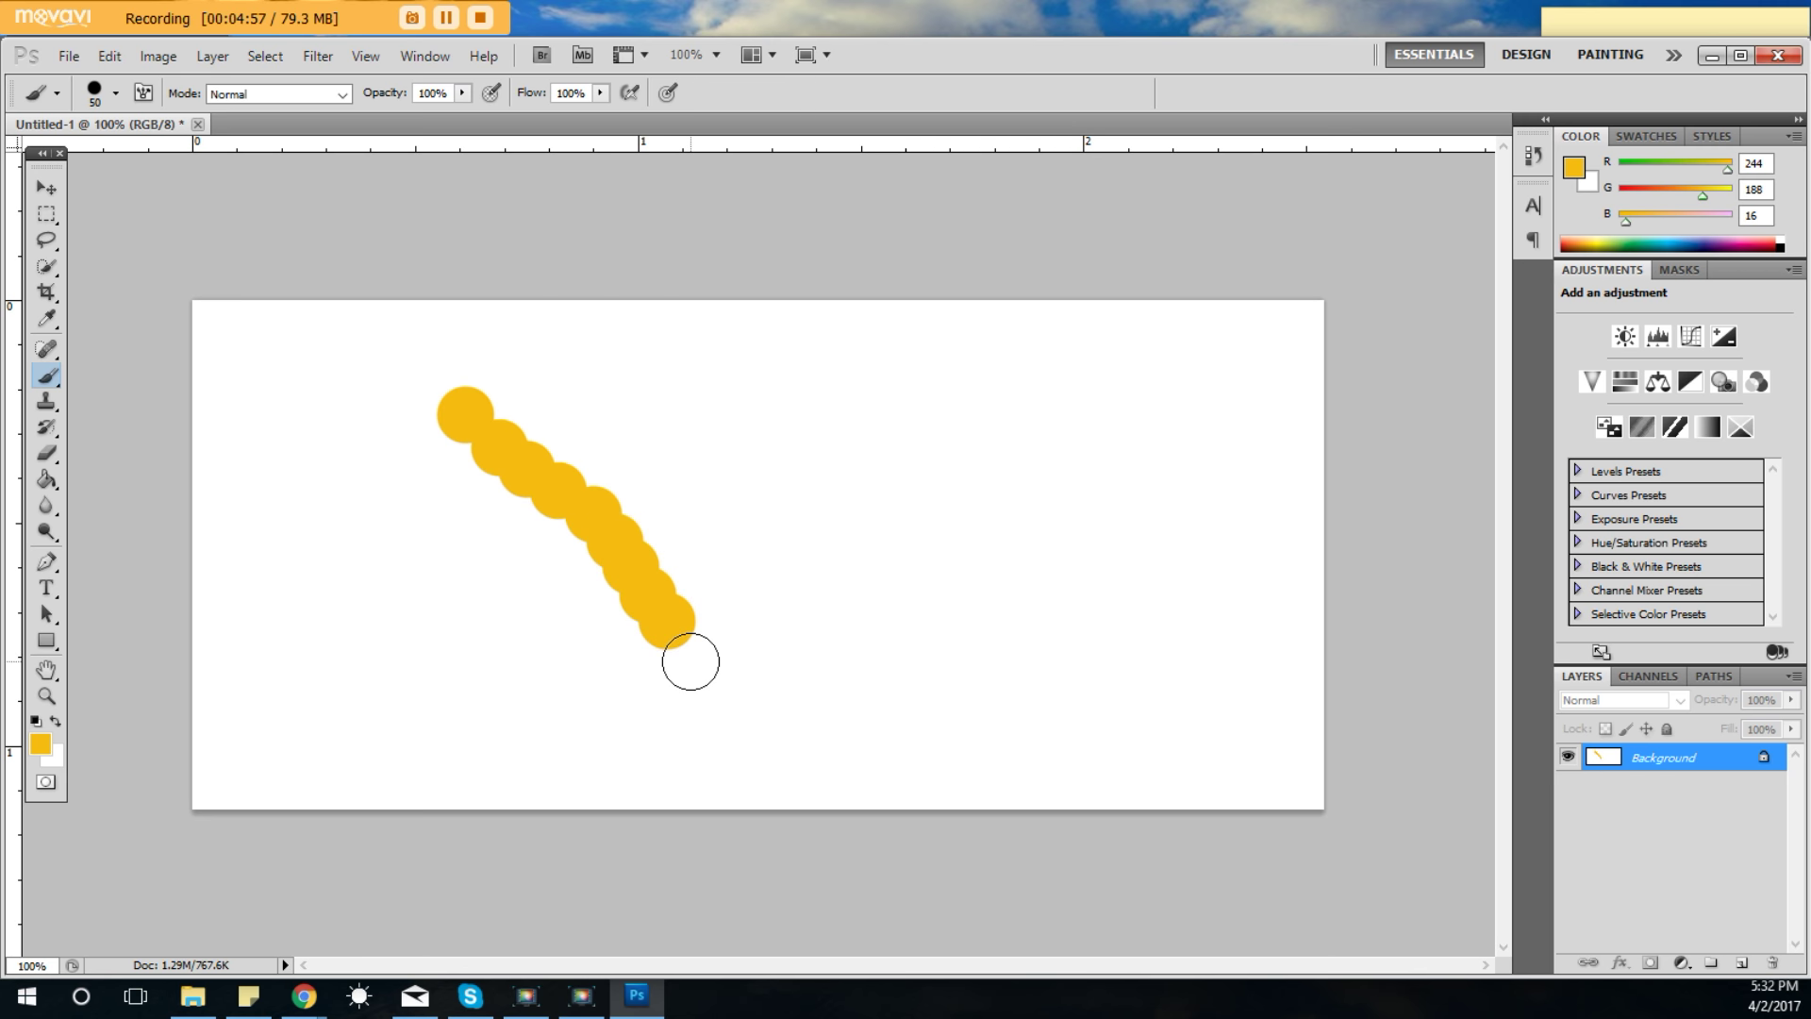
pyautogui.click(687, 651)
# Step: Drag a big looping stroke from the chain's end, then dab a row across the top to the loop
pyautogui.moveTo(687, 651)
pyautogui.mouseDown()
pyautogui.moveTo(744, 691)
pyautogui.moveTo(954, 659)
pyautogui.moveTo(1114, 463)
pyautogui.moveTo(982, 437)
pyautogui.moveTo(1050, 598)
pyautogui.moveTo(1043, 716)
pyautogui.moveTo(891, 717)
pyautogui.moveTo(821, 525)
pyautogui.moveTo(909, 371)
pyautogui.moveTo(1169, 380)
pyautogui.moveTo(1248, 665)
pyautogui.moveTo(1156, 752)
pyautogui.moveTo(971, 755)
pyautogui.moveTo(882, 848)
pyautogui.mouseUp()
pyautogui.click(494, 383)
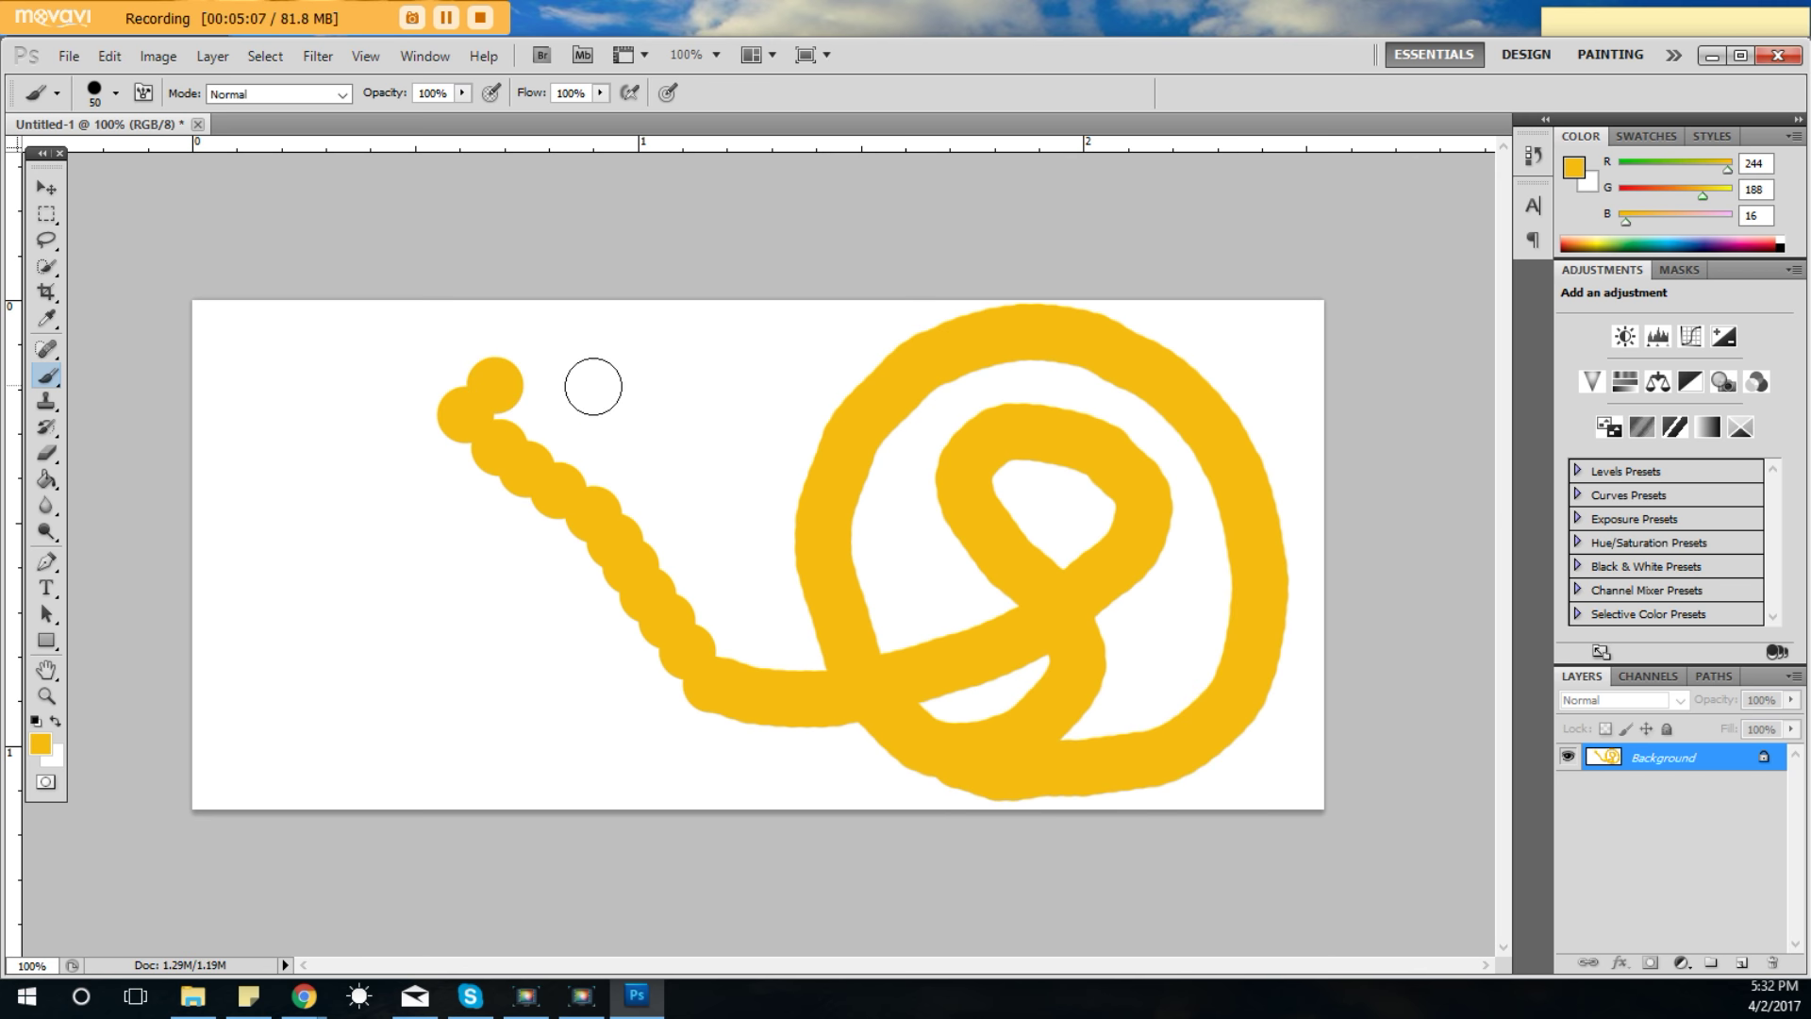
pyautogui.click(543, 376)
pyautogui.click(588, 380)
pyautogui.click(630, 395)
pyautogui.click(664, 418)
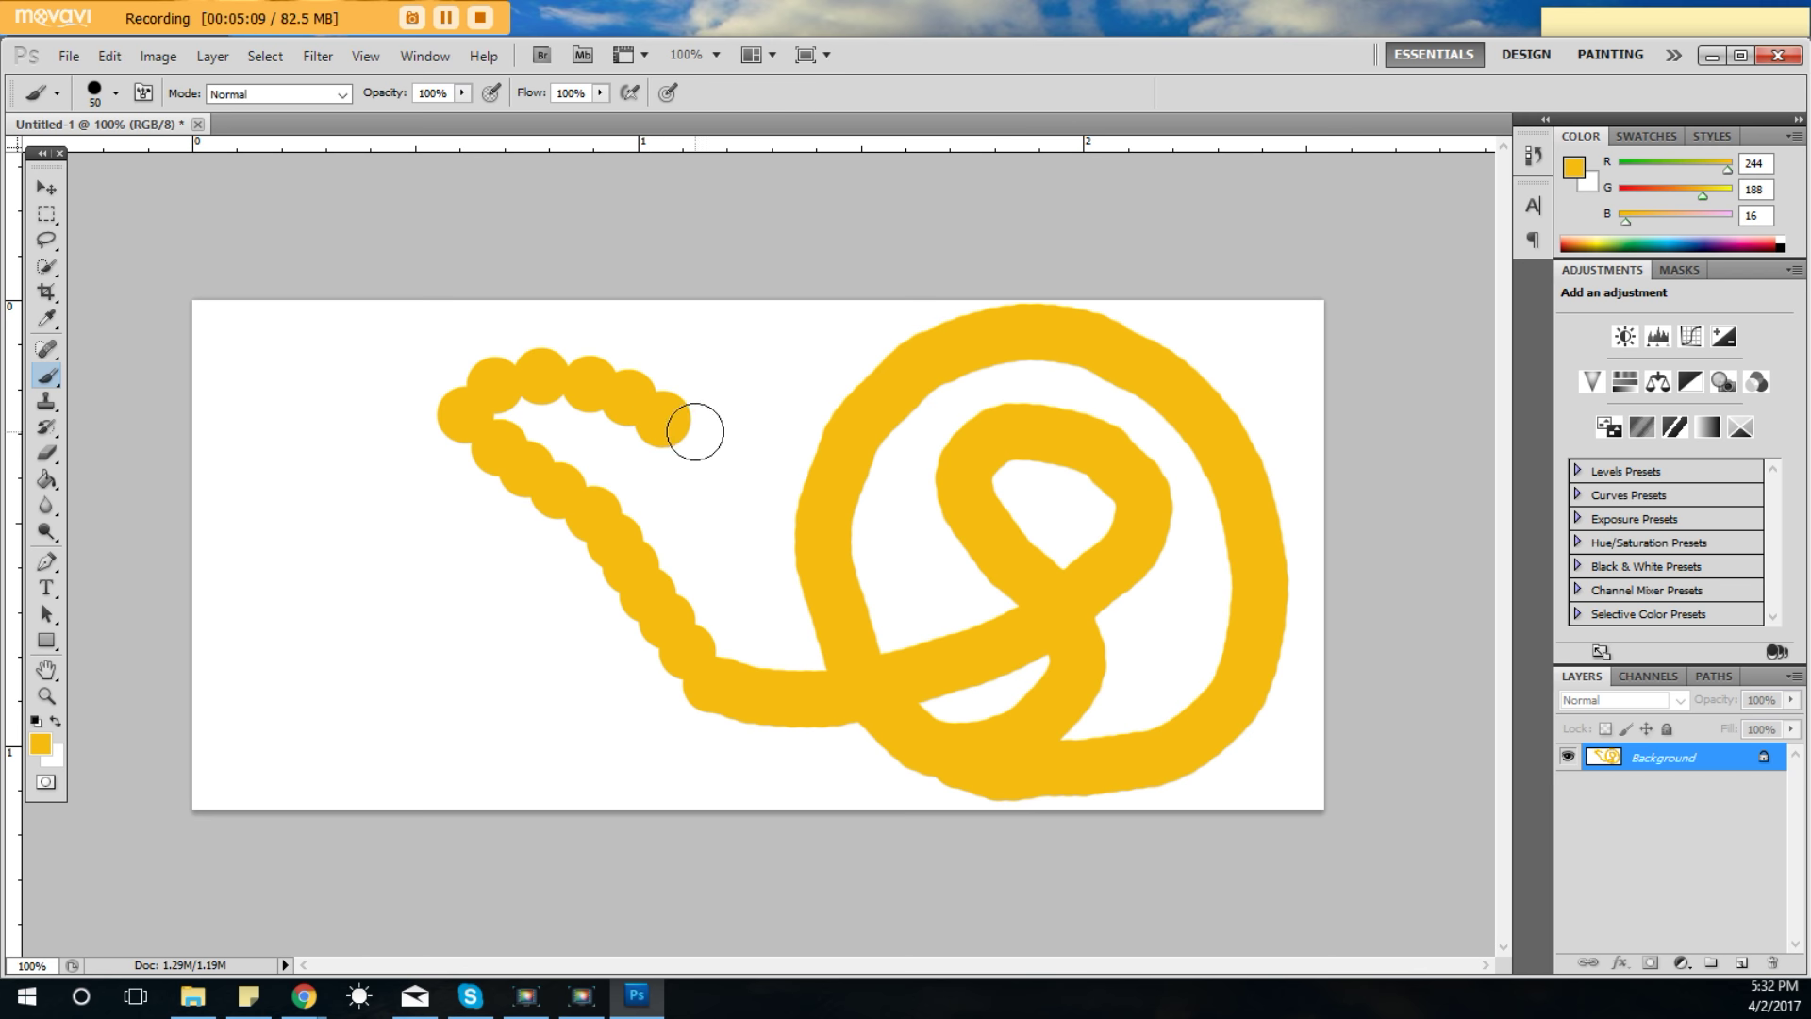
pyautogui.click(695, 432)
pyautogui.click(730, 437)
pyautogui.click(761, 416)
pyautogui.click(797, 397)
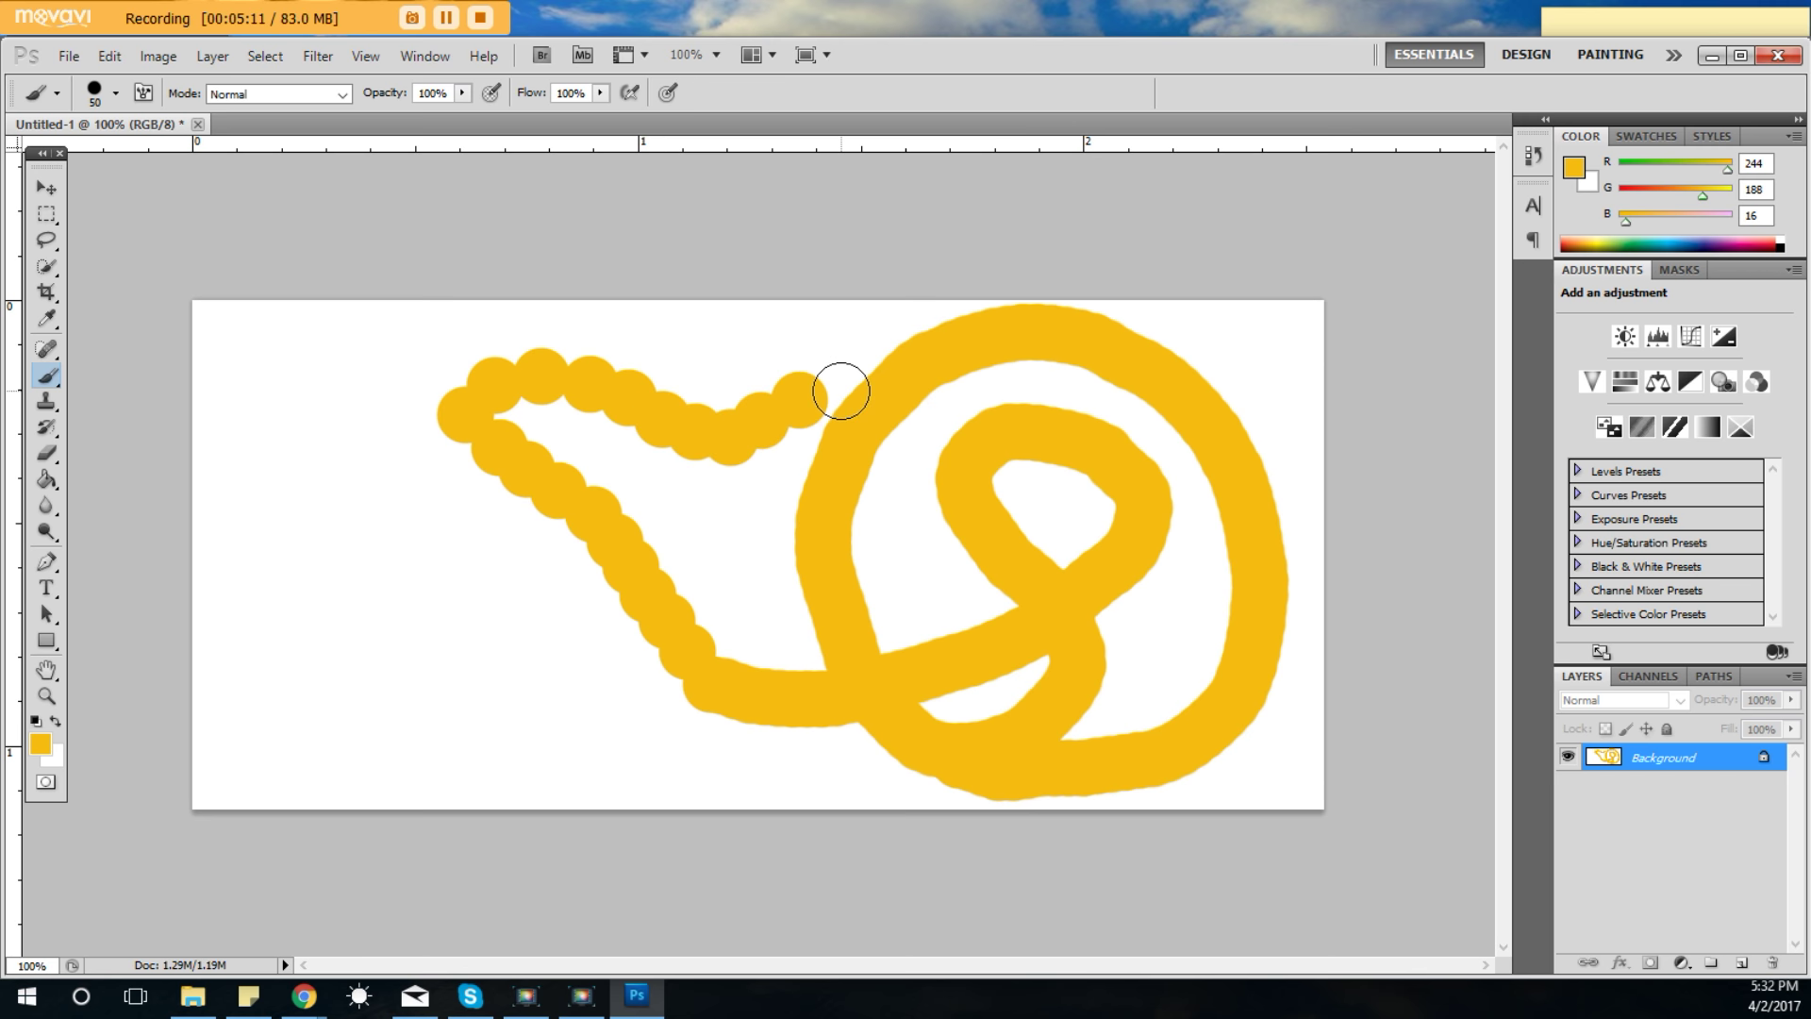
pyautogui.click(836, 408)
# Step: Start a new chain of four dabs running downward at the left
pyautogui.click(303, 400)
pyautogui.click(321, 429)
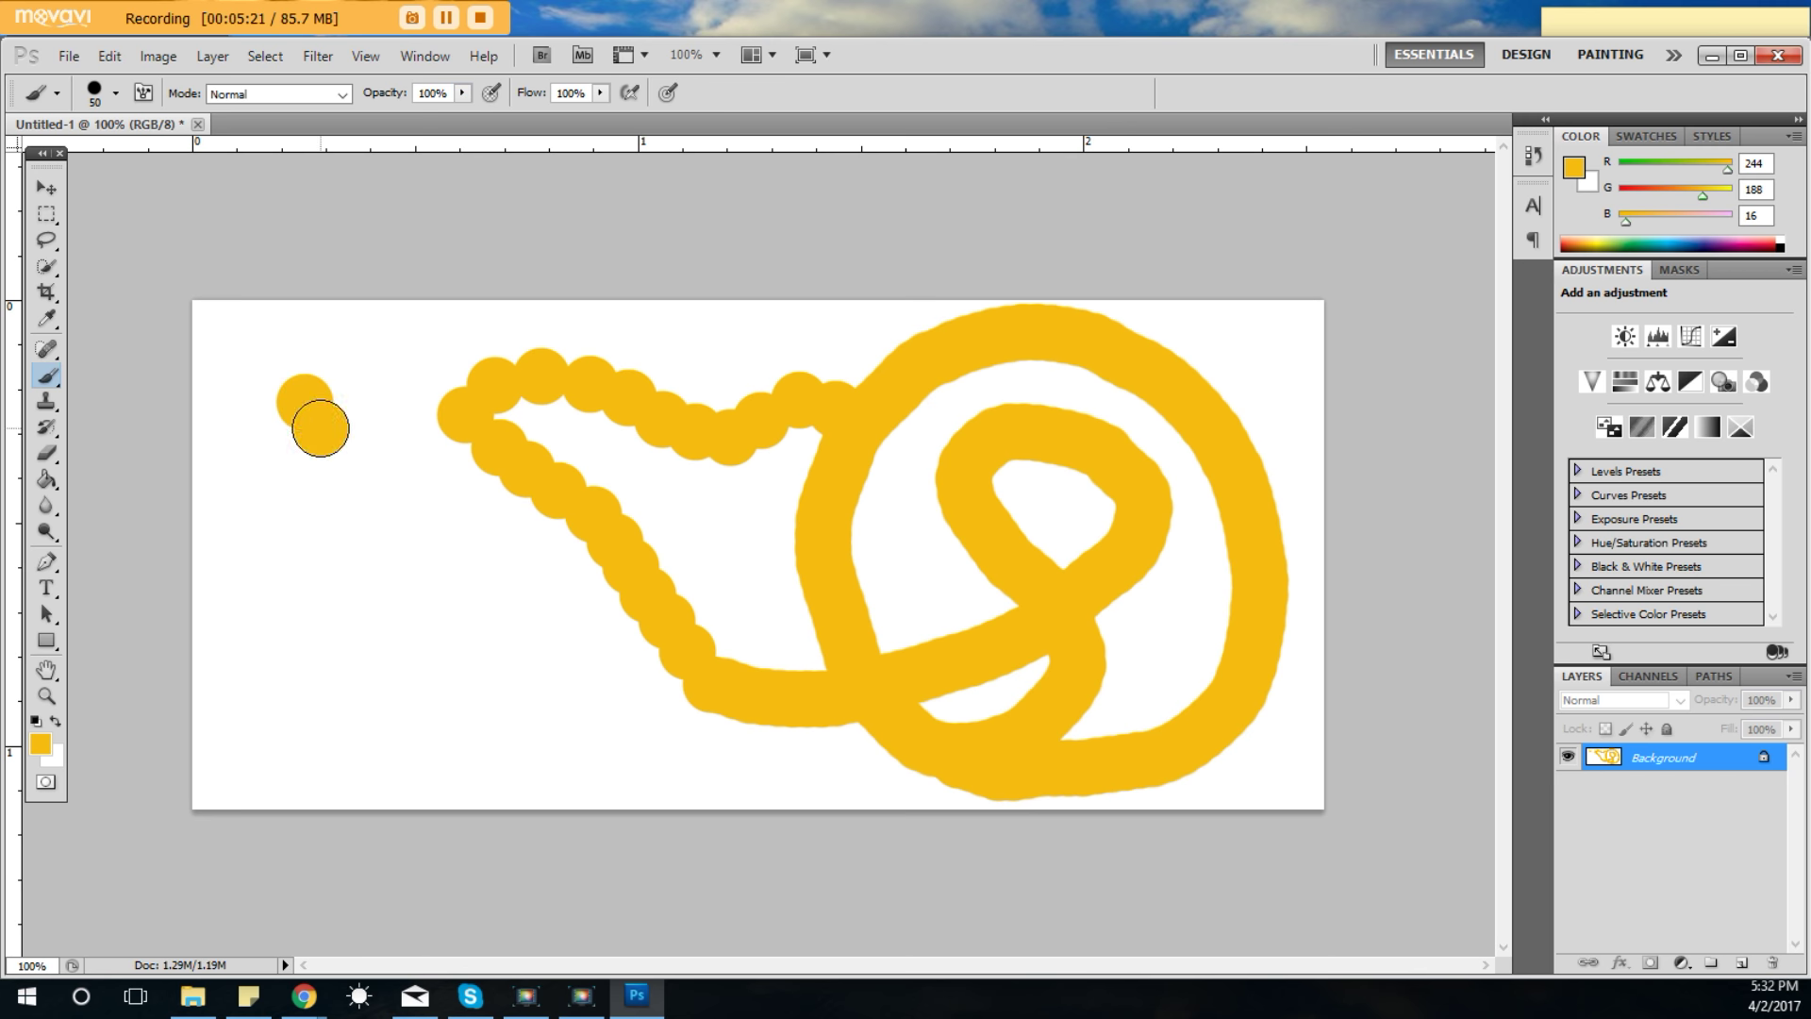
pyautogui.click(337, 459)
pyautogui.click(358, 493)
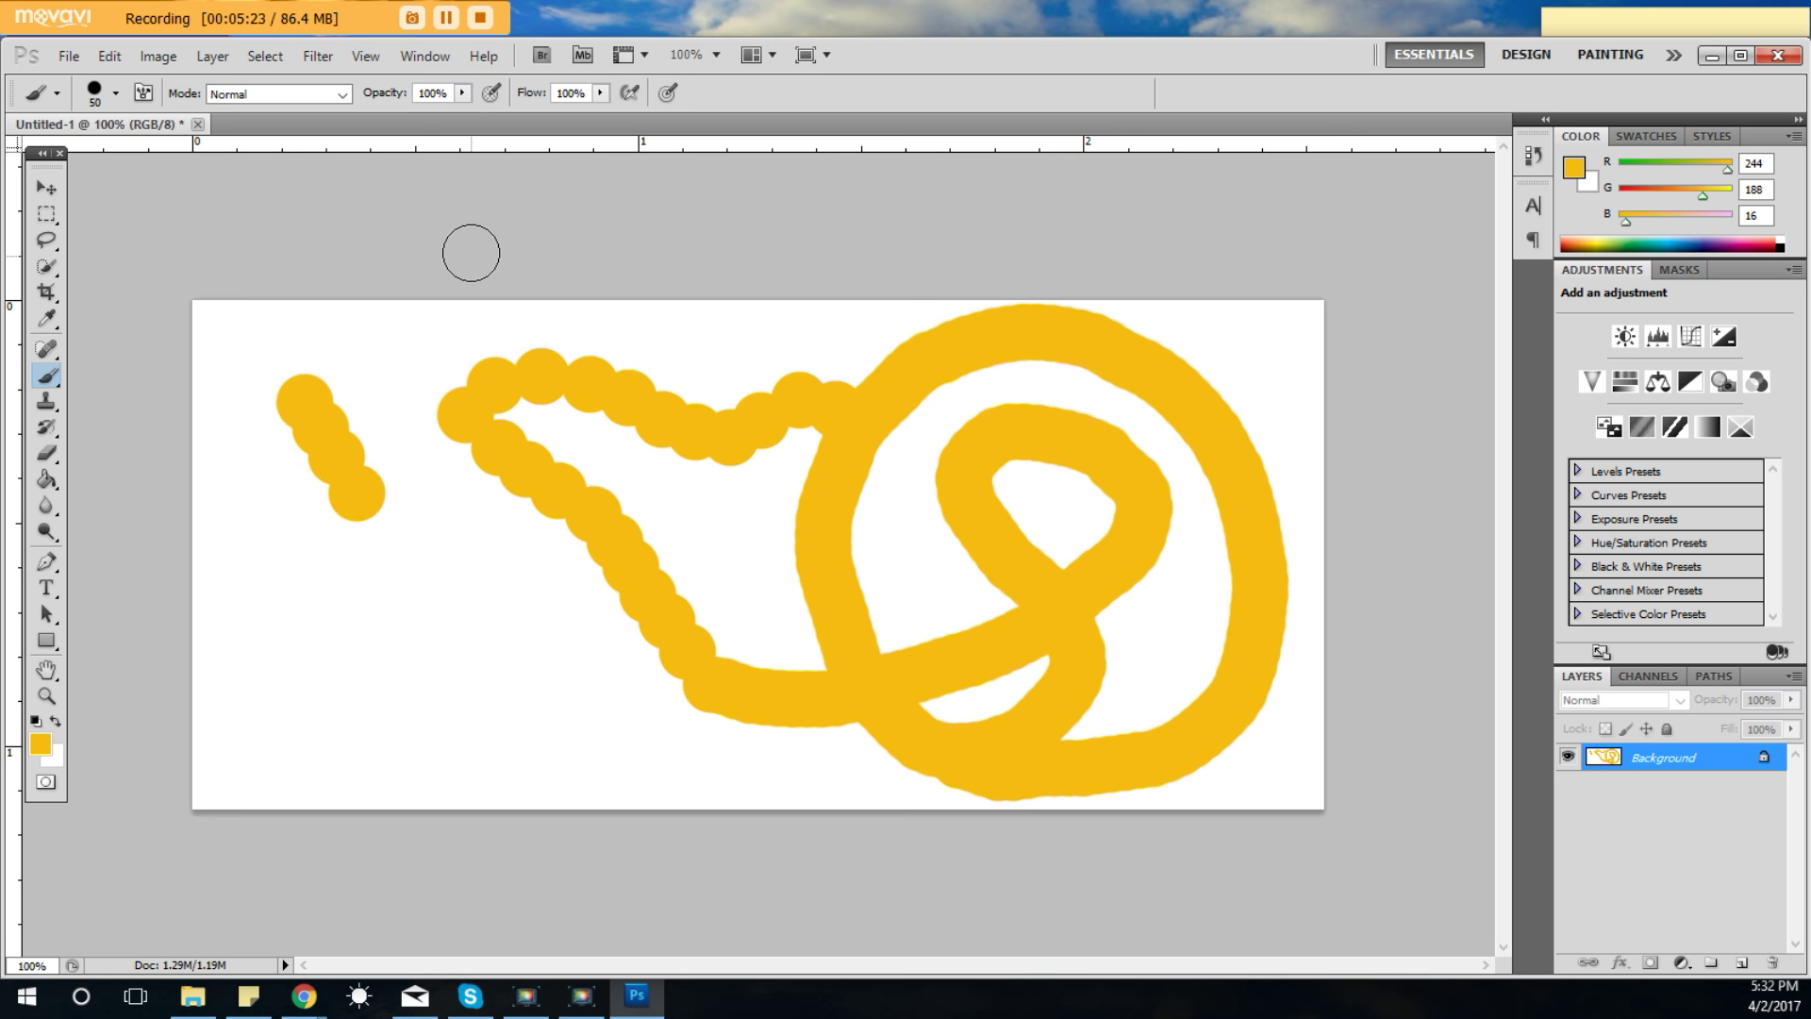
pyautogui.click(462, 92)
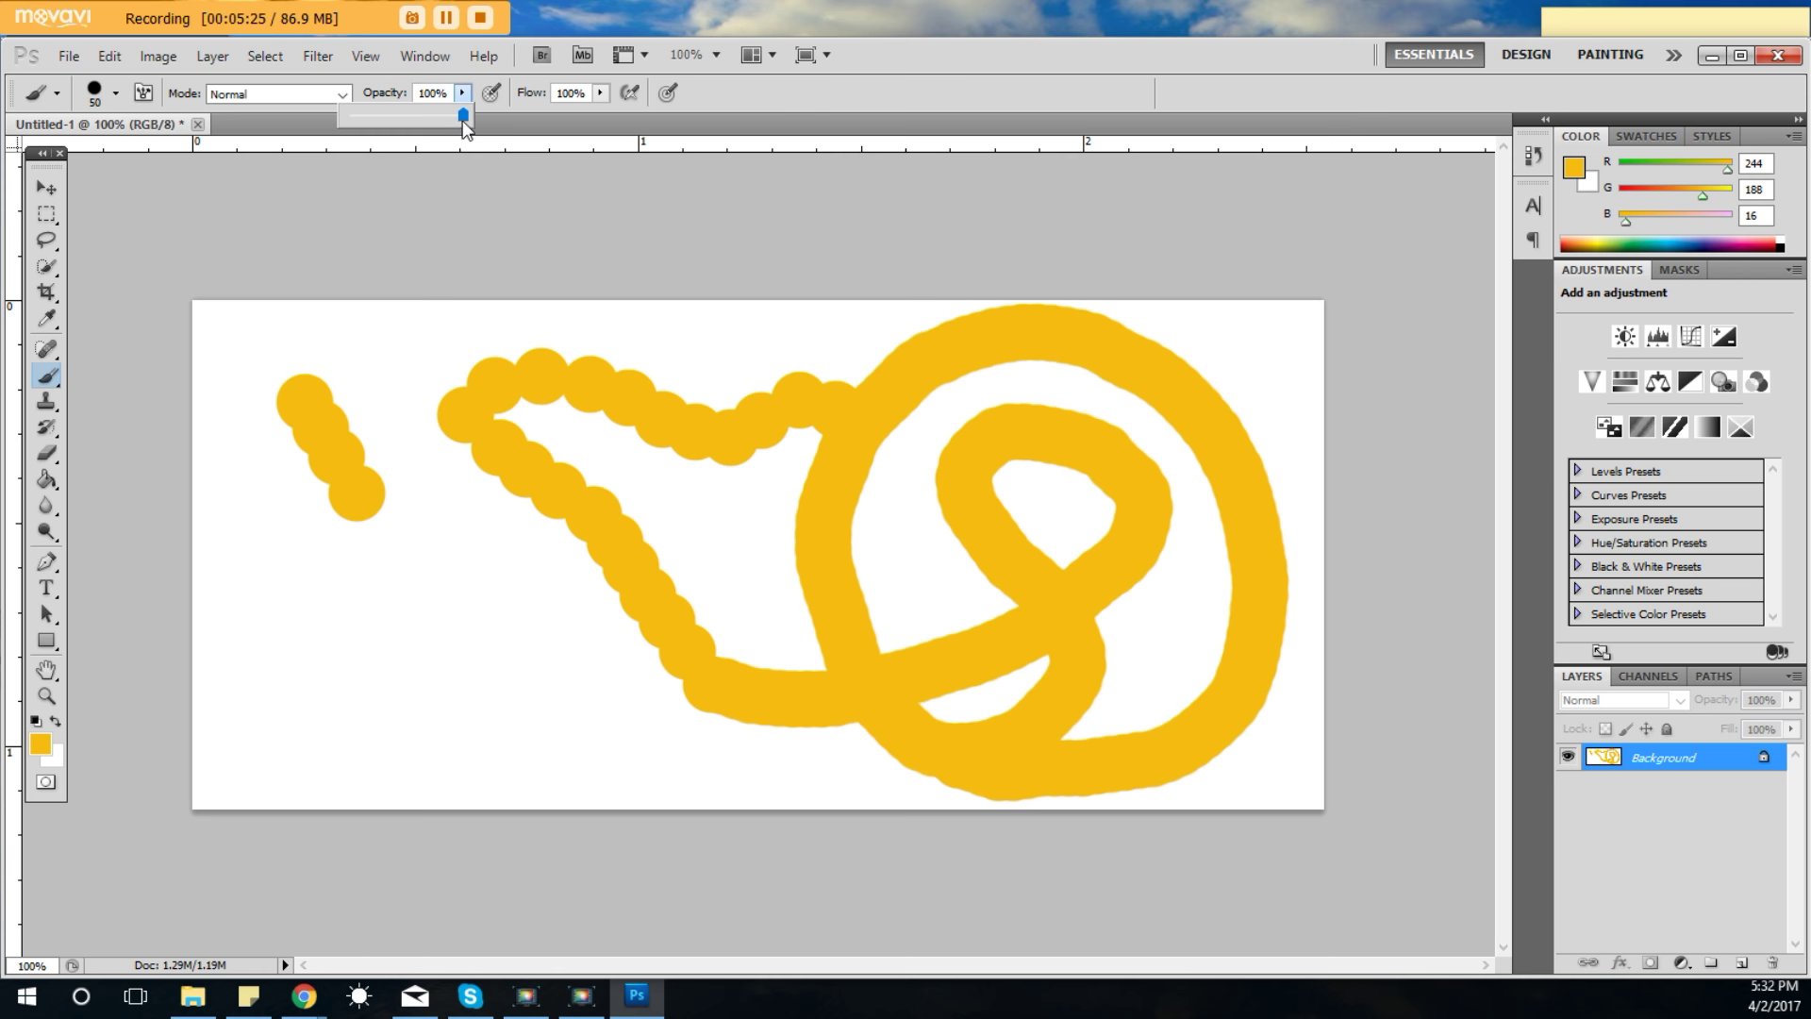
# Step: Paint four diagonal dabs, lowering brush opacity each time from about 90% to 60%
pyautogui.moveTo(452, 117)
pyautogui.mouseDown()
pyautogui.moveTo(344, 119)
pyautogui.moveTo(473, 114)
pyautogui.moveTo(453, 115)
pyautogui.mouseUp()
pyautogui.click(397, 559)
pyautogui.click(462, 93)
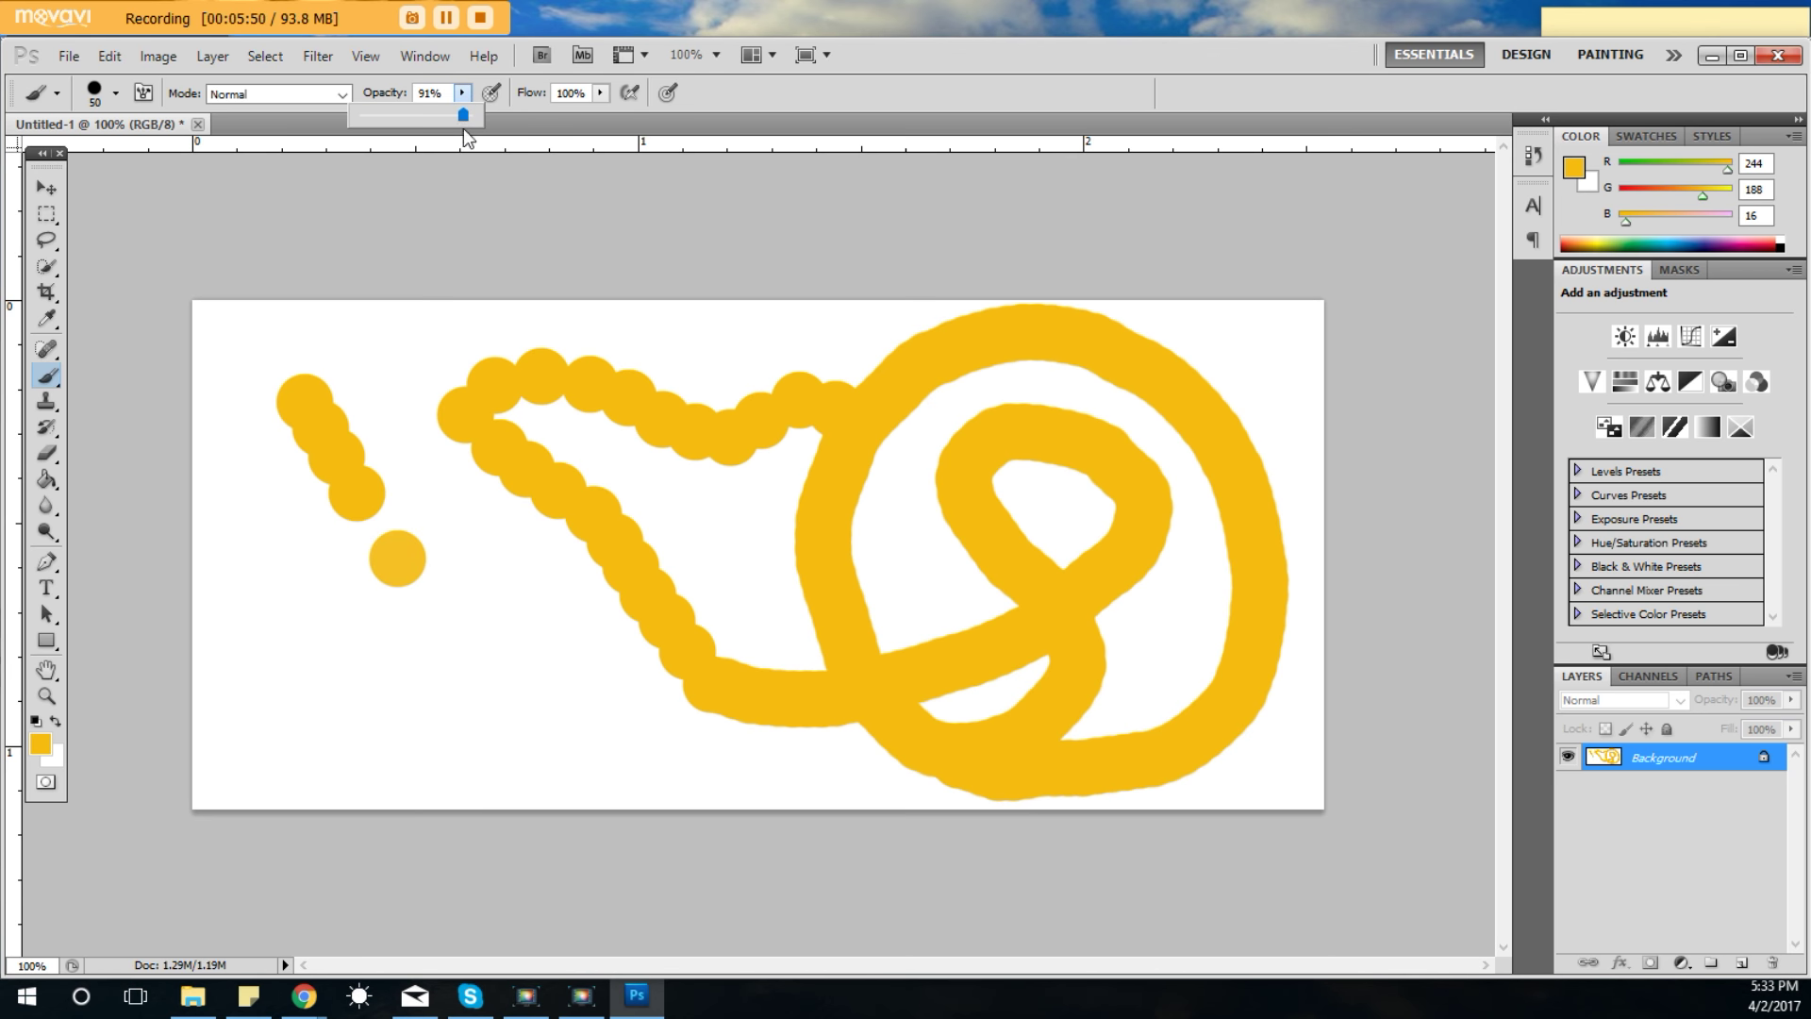
pyautogui.moveTo(463, 114); pyautogui.dragTo(451, 114)
pyautogui.click(439, 616)
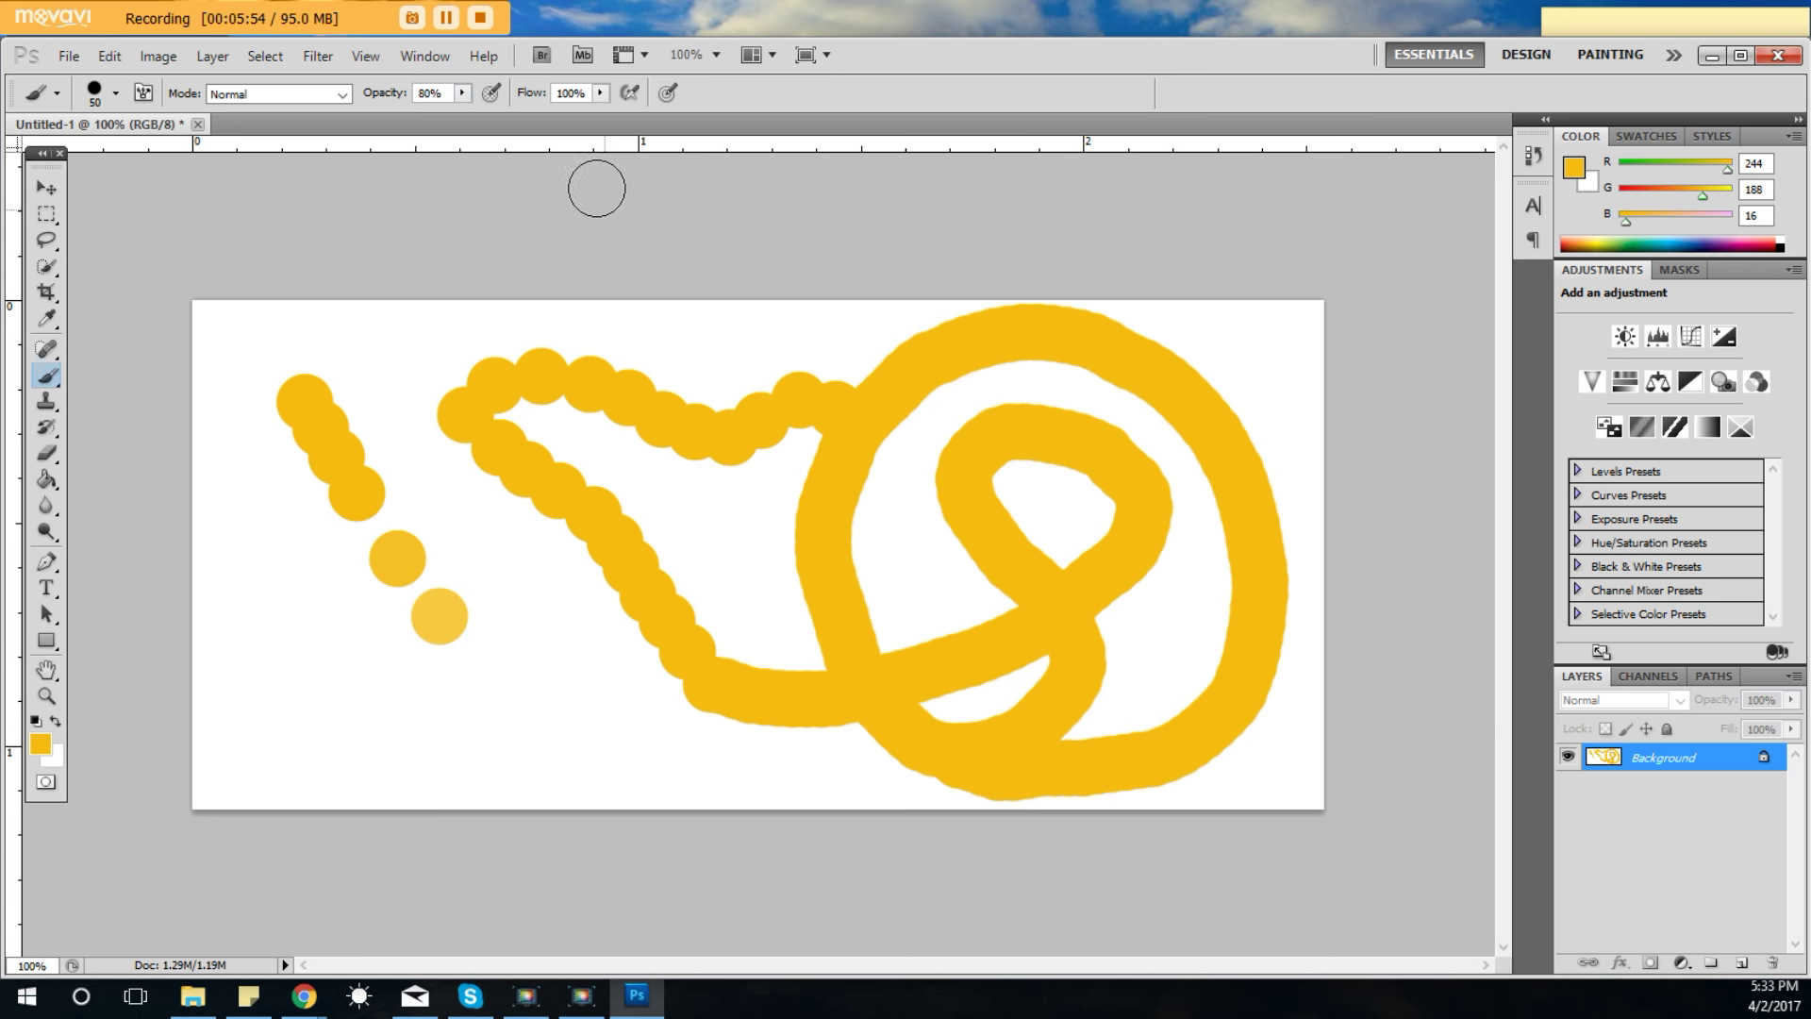
pyautogui.click(463, 92)
pyautogui.moveTo(460, 114); pyautogui.dragTo(451, 115)
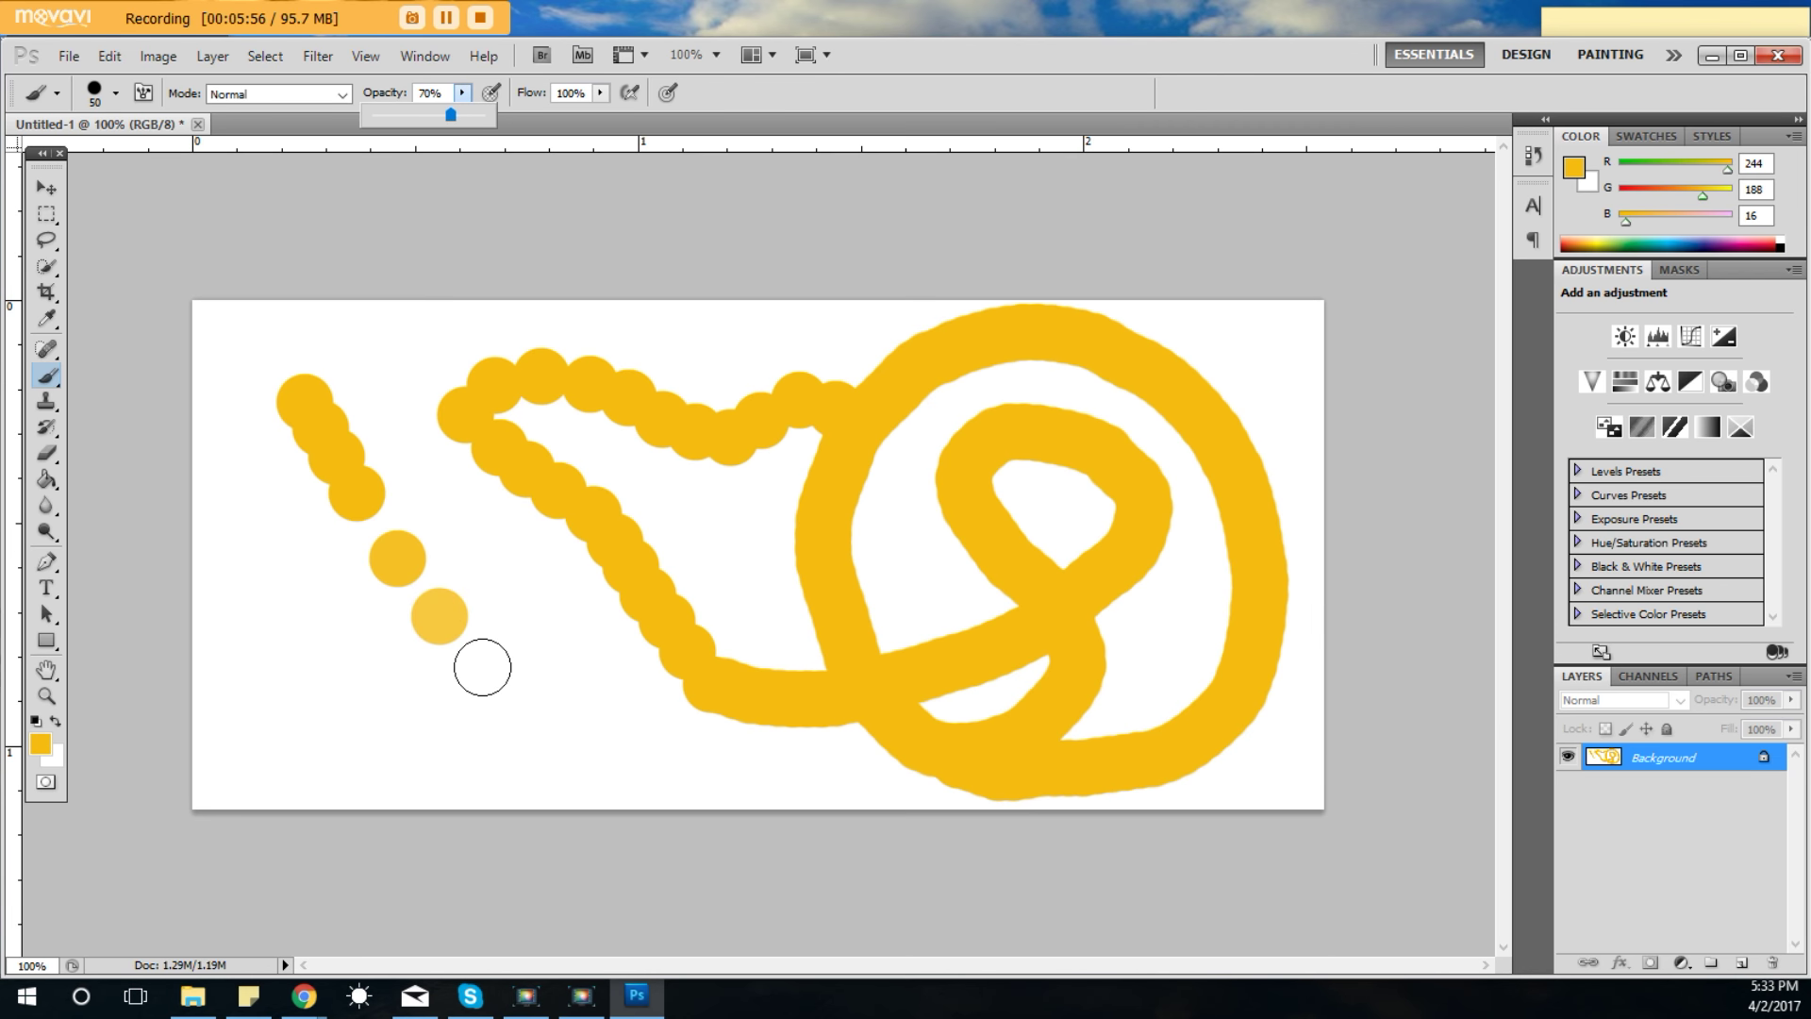
pyautogui.click(488, 666)
pyautogui.click(462, 92)
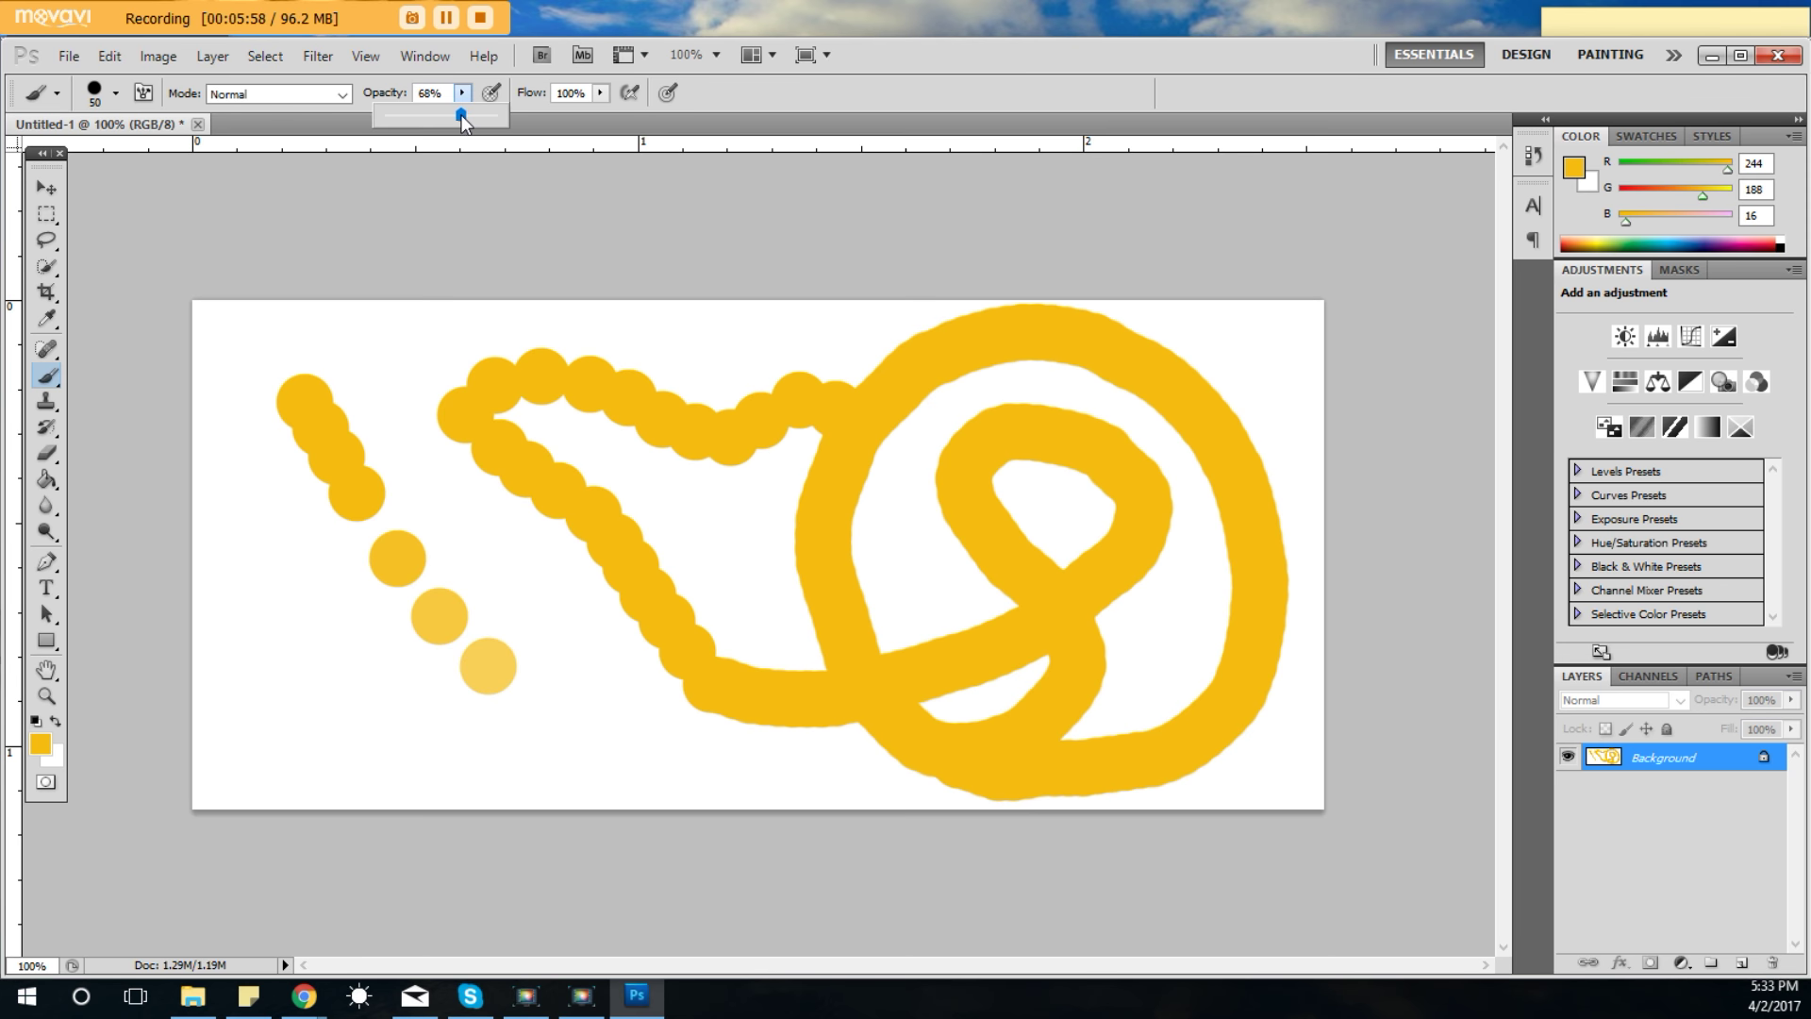
pyautogui.moveTo(457, 115); pyautogui.dragTo(450, 115)
pyautogui.click(548, 695)
# Step: Continue the row with fainter dabs at 51%, 39%, 21% and 11% opacity
pyautogui.click(463, 92)
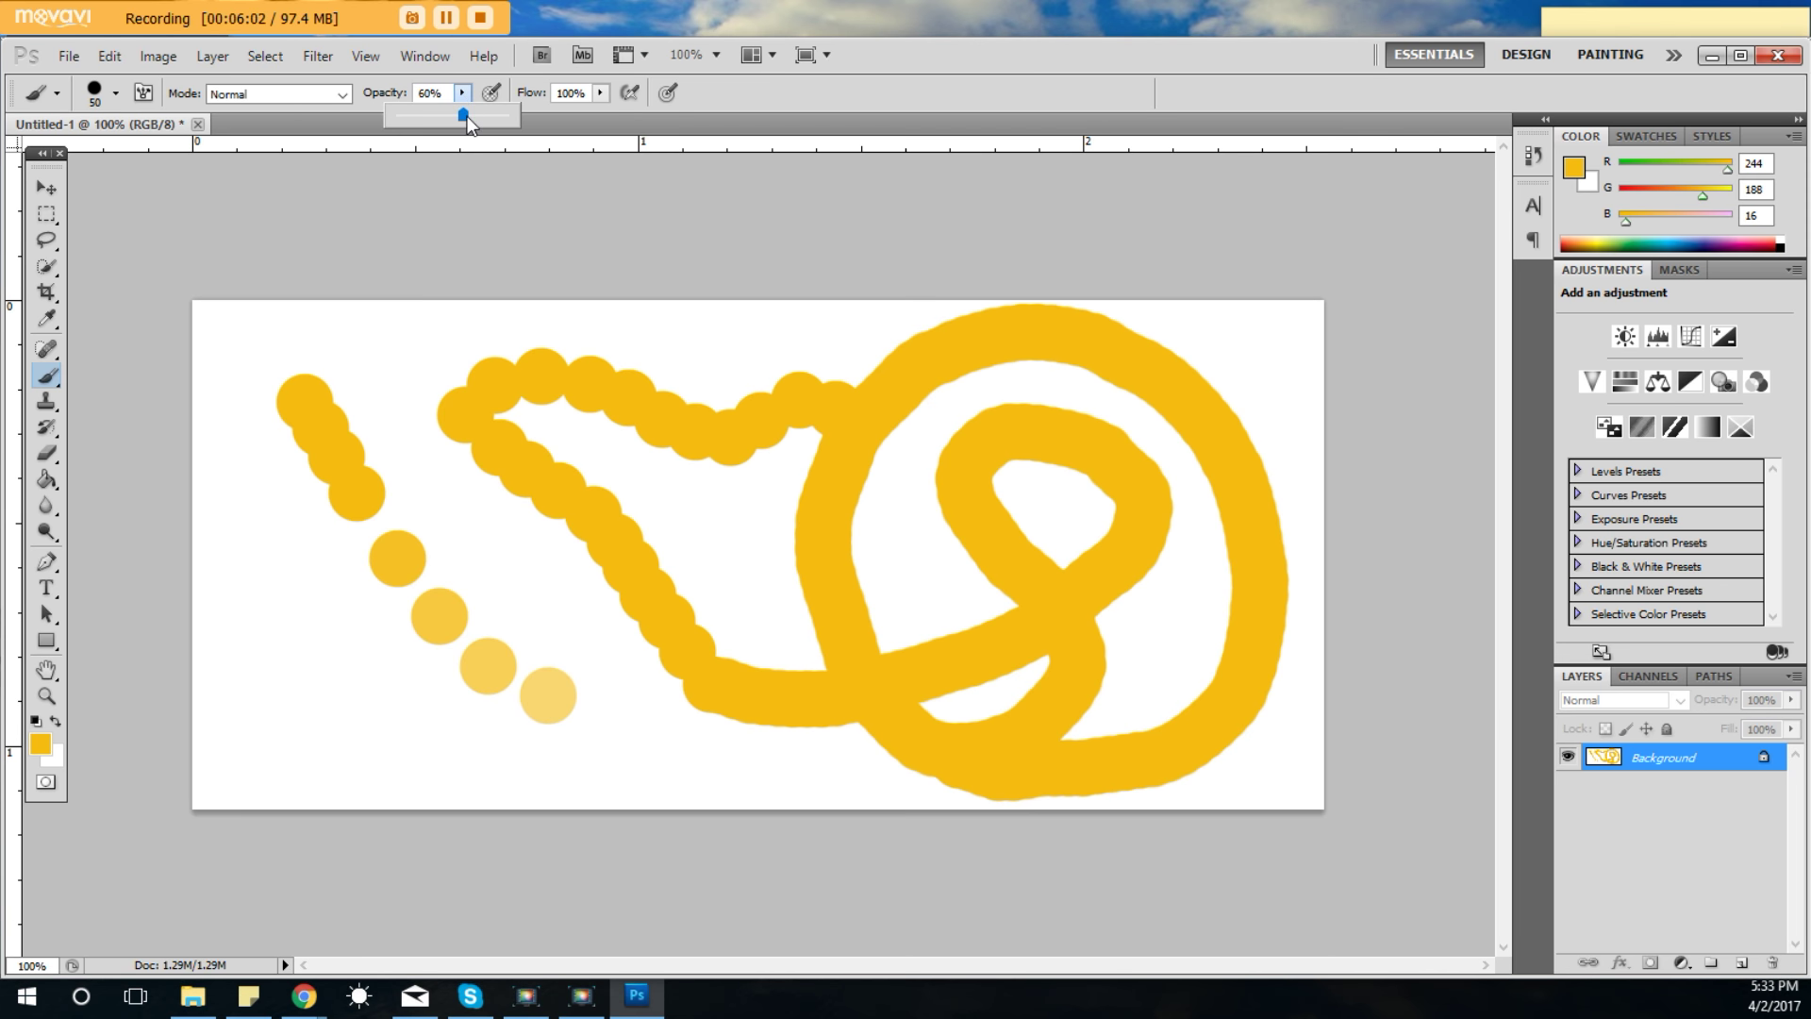
pyautogui.moveTo(467, 117); pyautogui.dragTo(455, 115)
pyautogui.click(602, 741)
pyautogui.click(462, 93)
pyautogui.moveTo(456, 114); pyautogui.dragTo(449, 114)
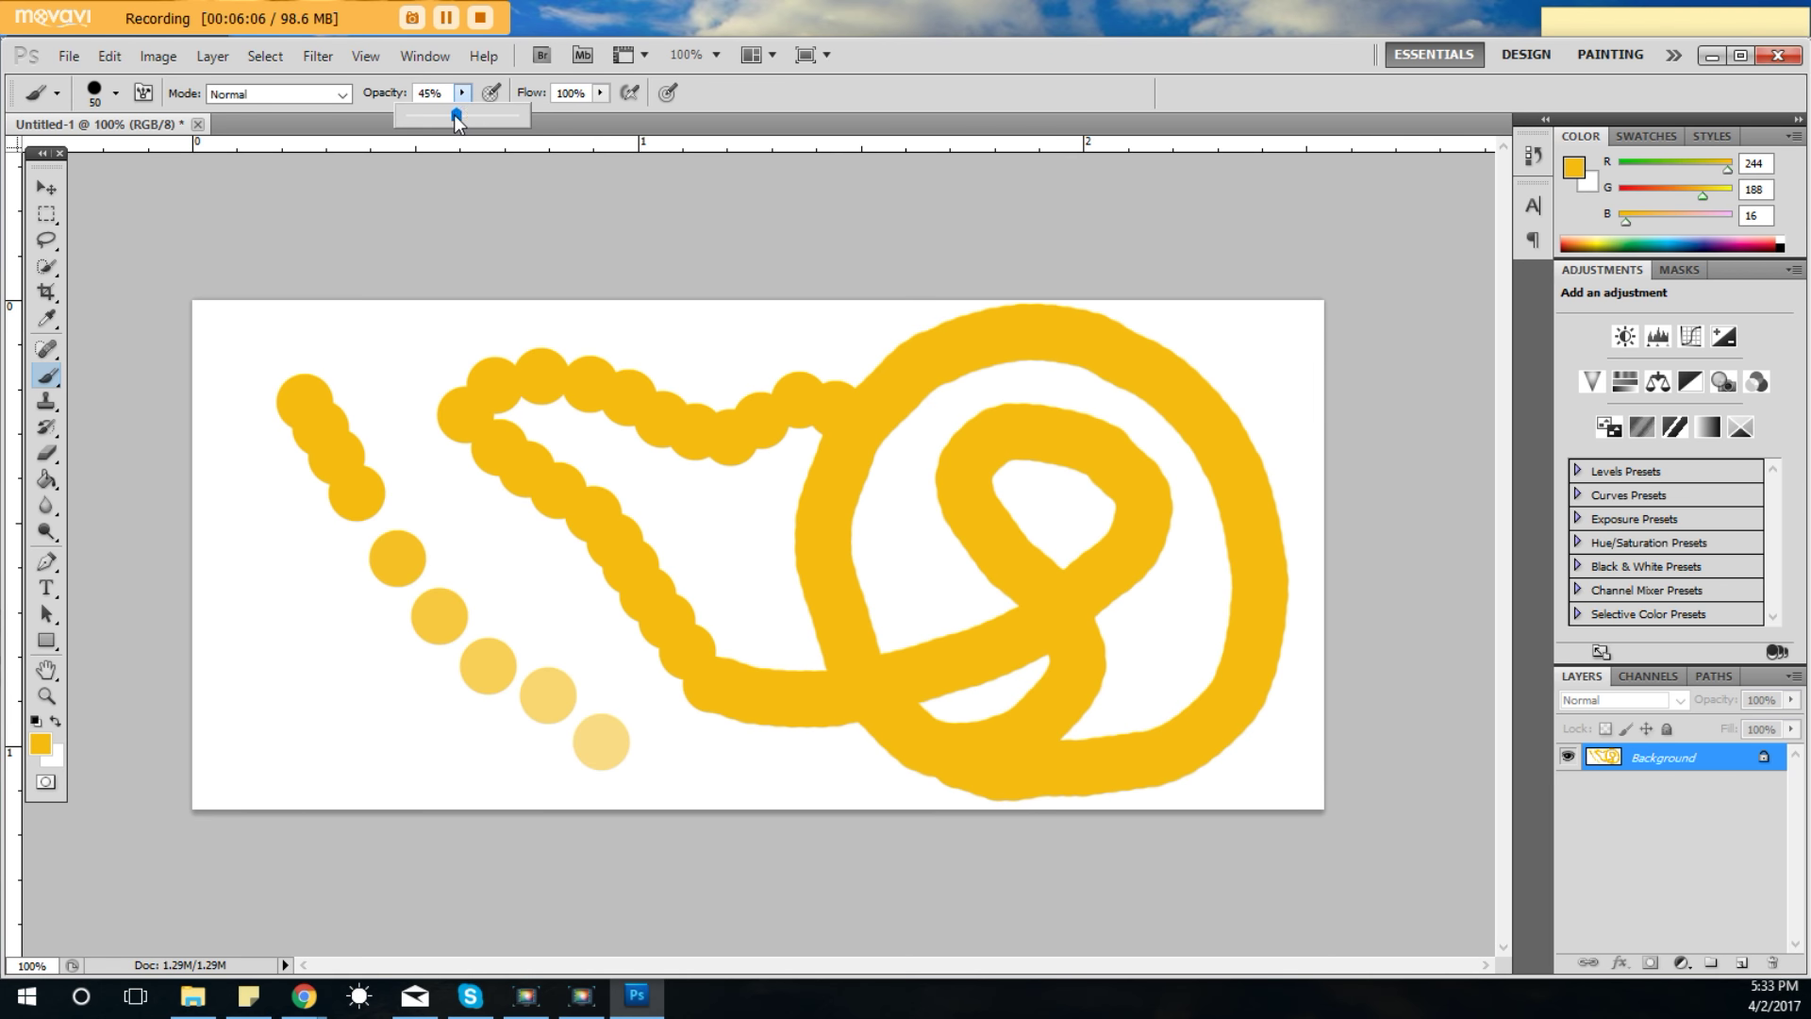
pyautogui.click(667, 775)
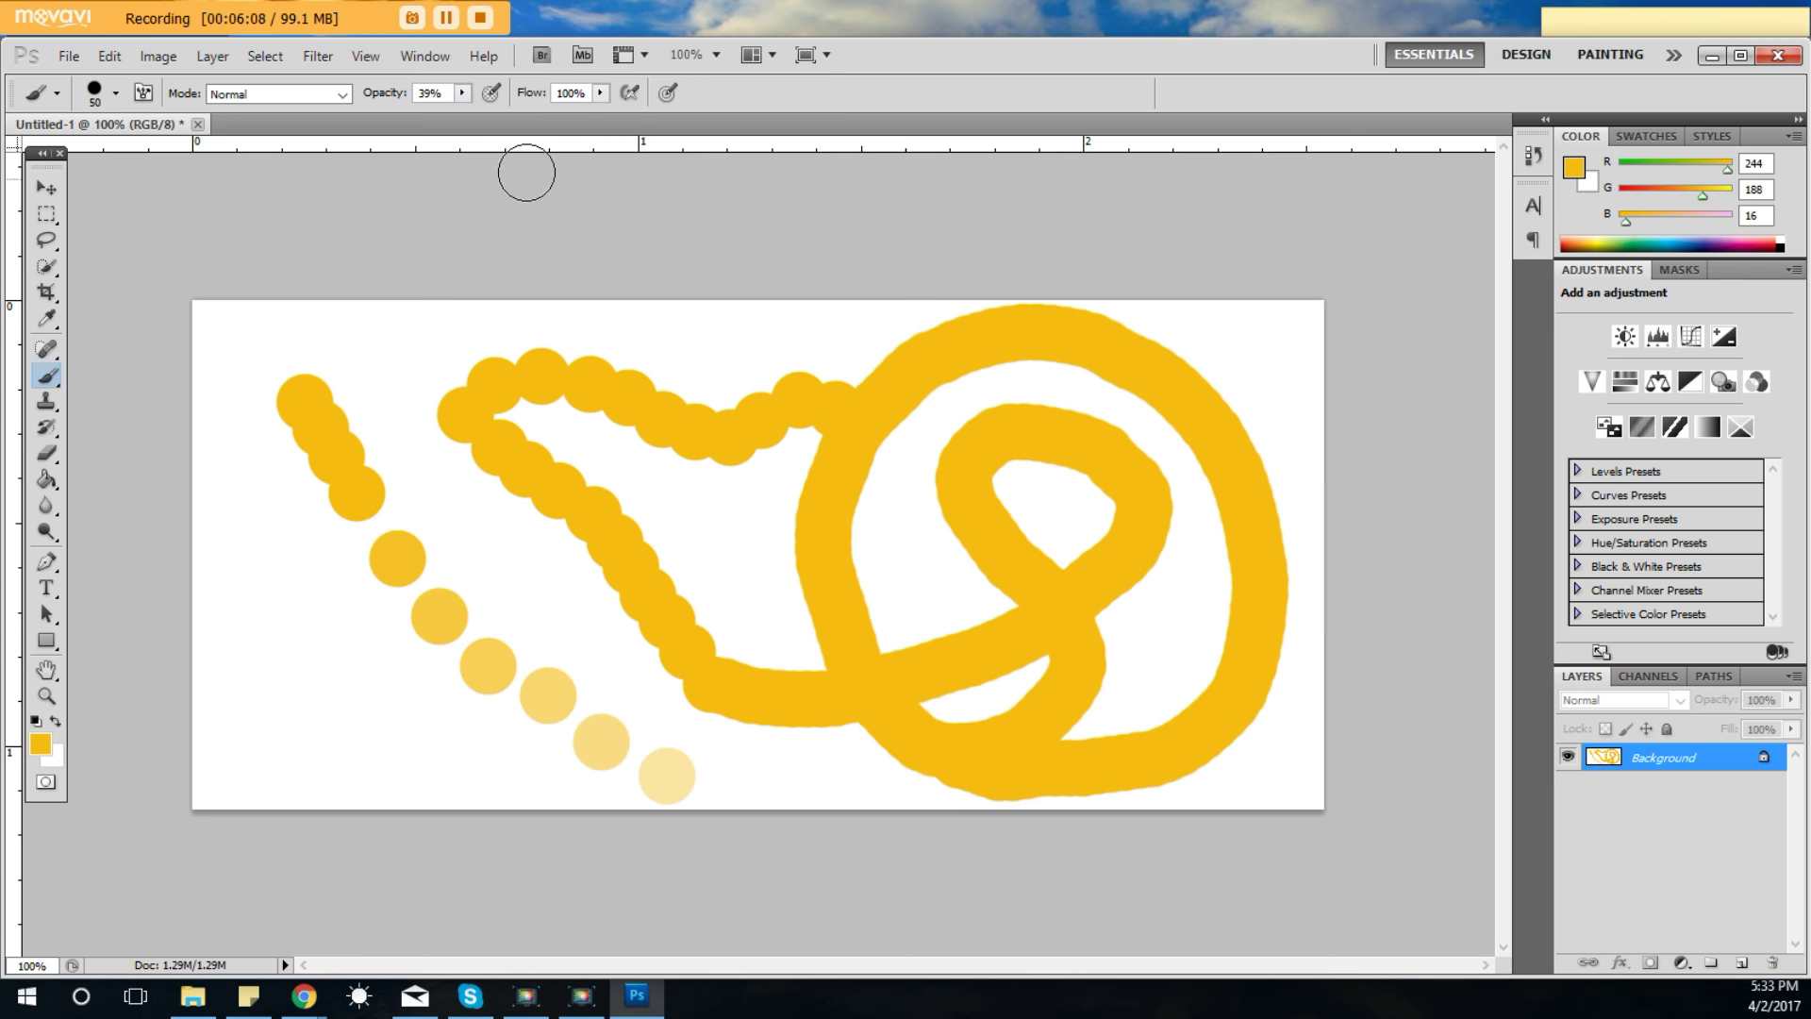
pyautogui.click(461, 92)
pyautogui.moveTo(458, 120); pyautogui.dragTo(441, 112)
pyautogui.click(740, 776)
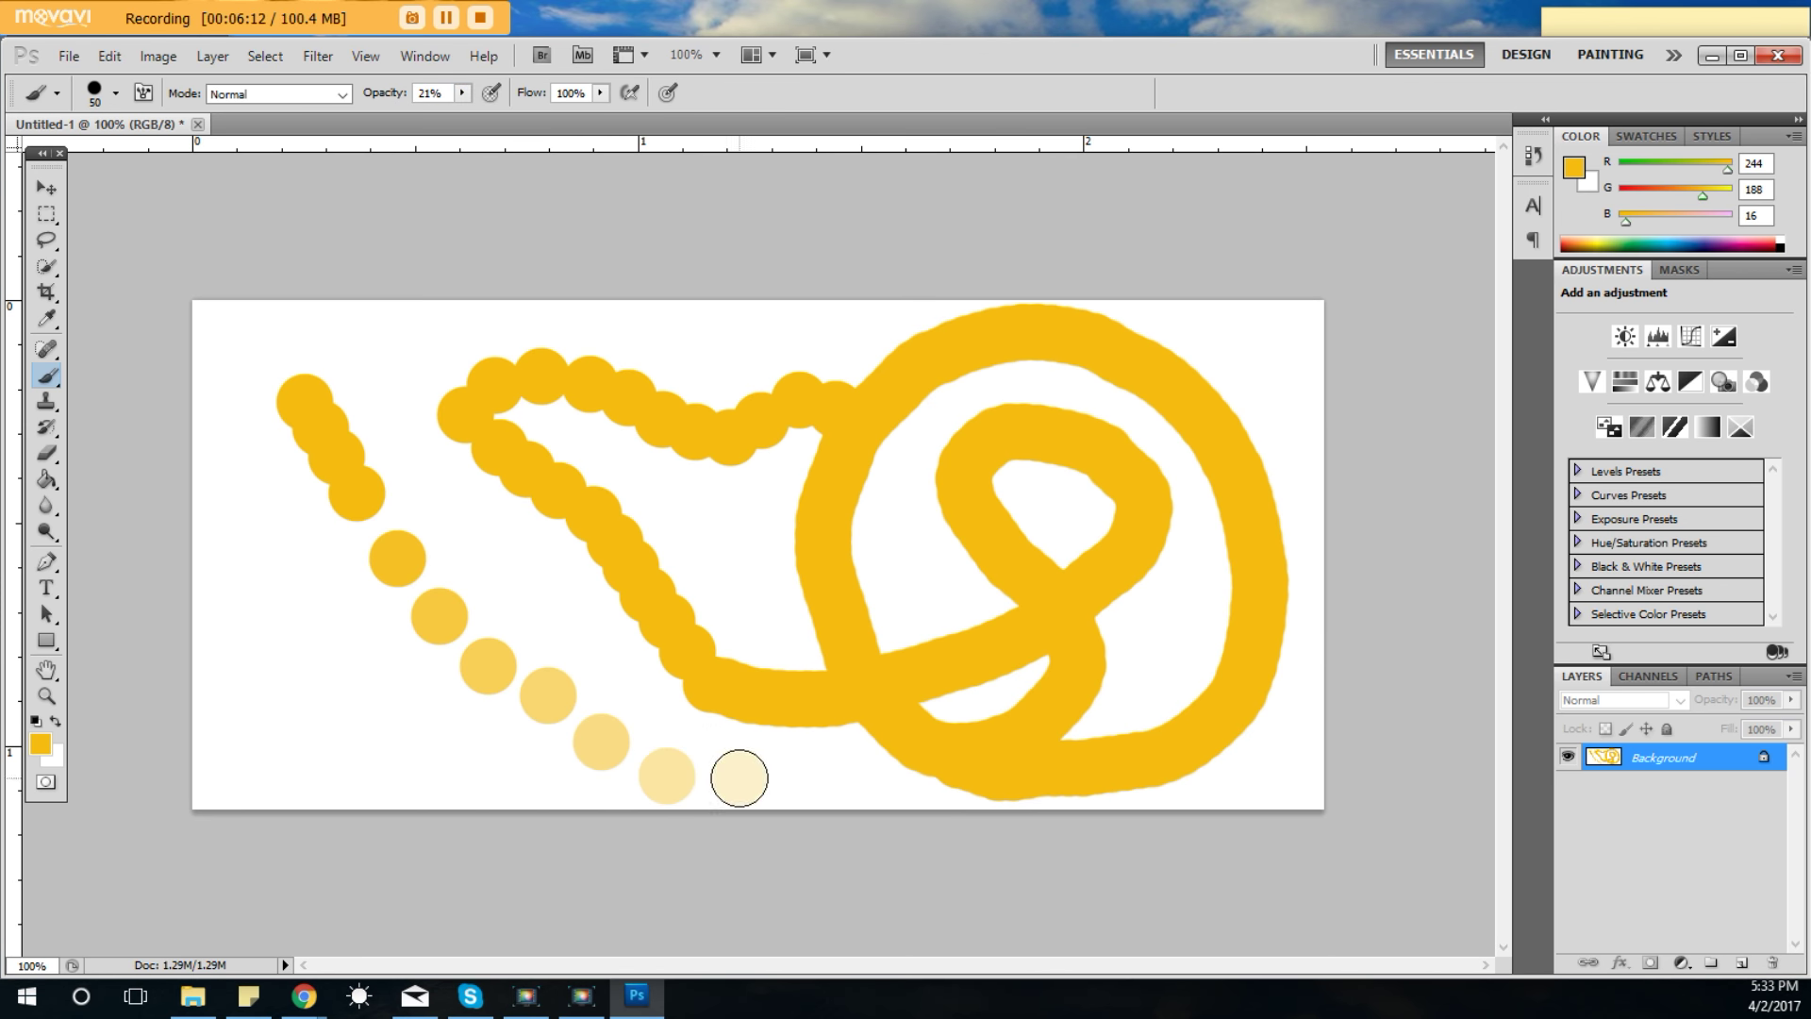
pyautogui.click(462, 92)
pyautogui.moveTo(463, 115); pyautogui.dragTo(453, 115)
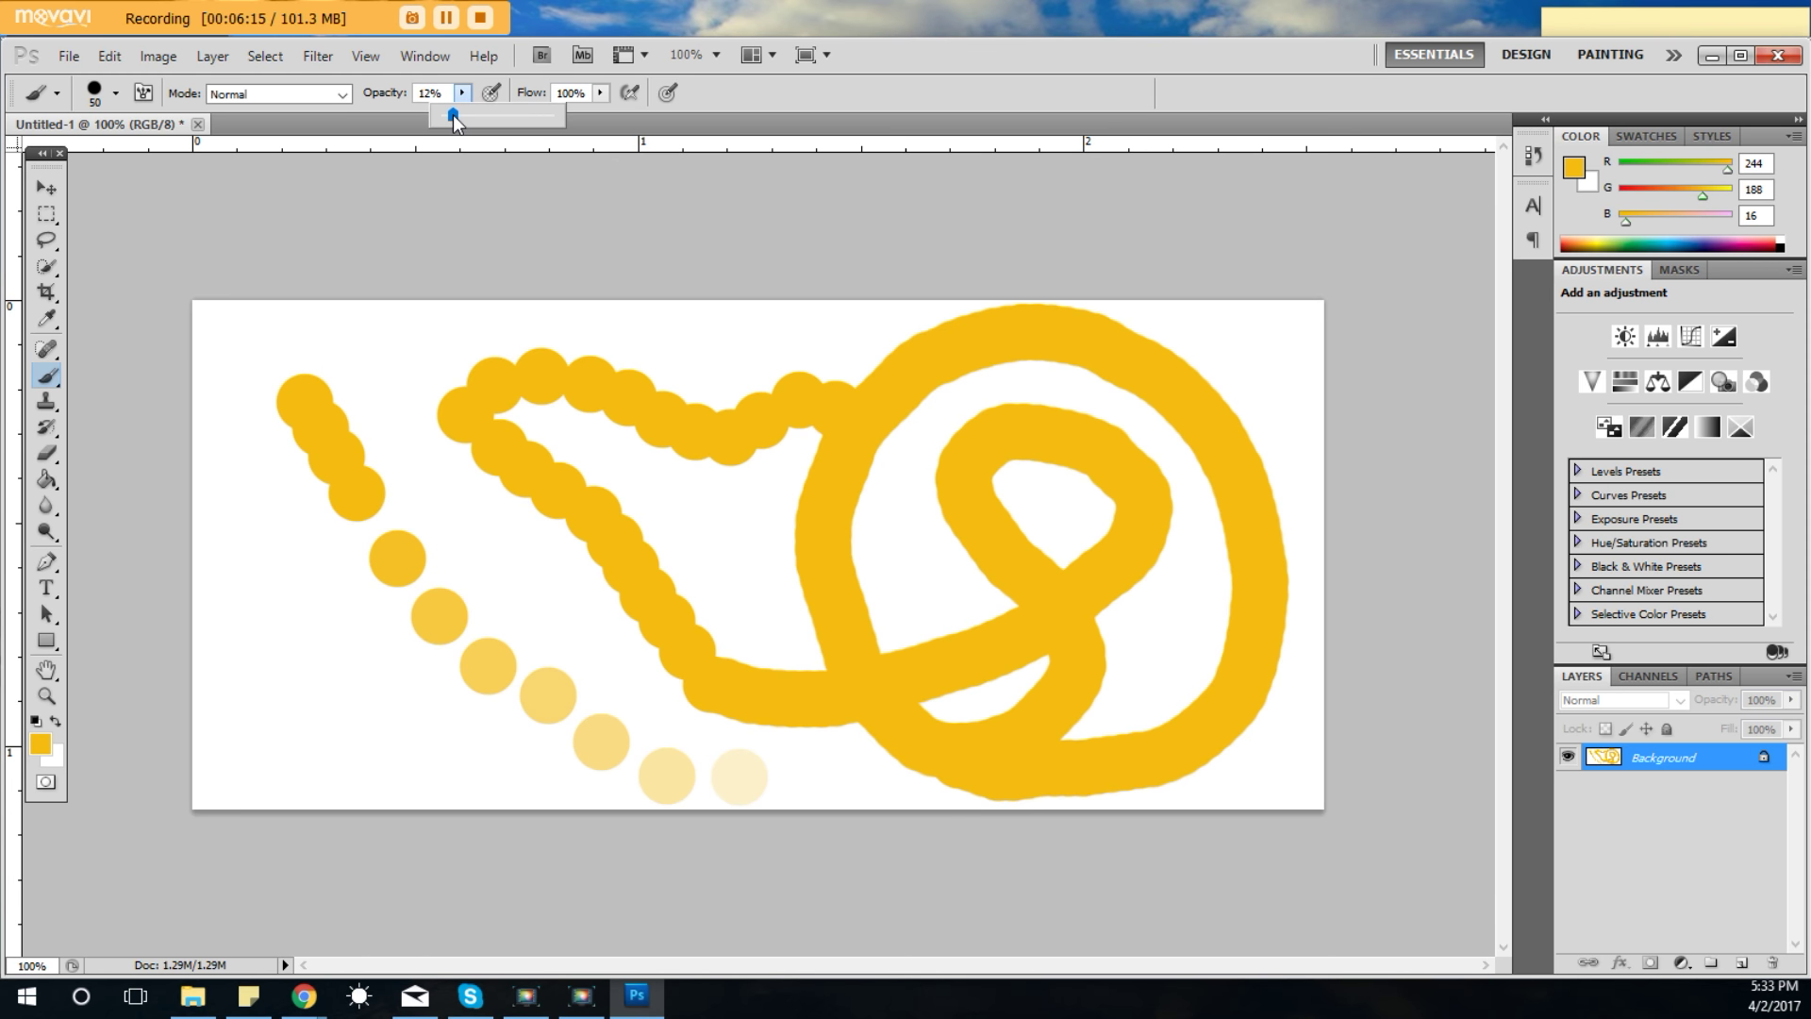
pyautogui.click(811, 769)
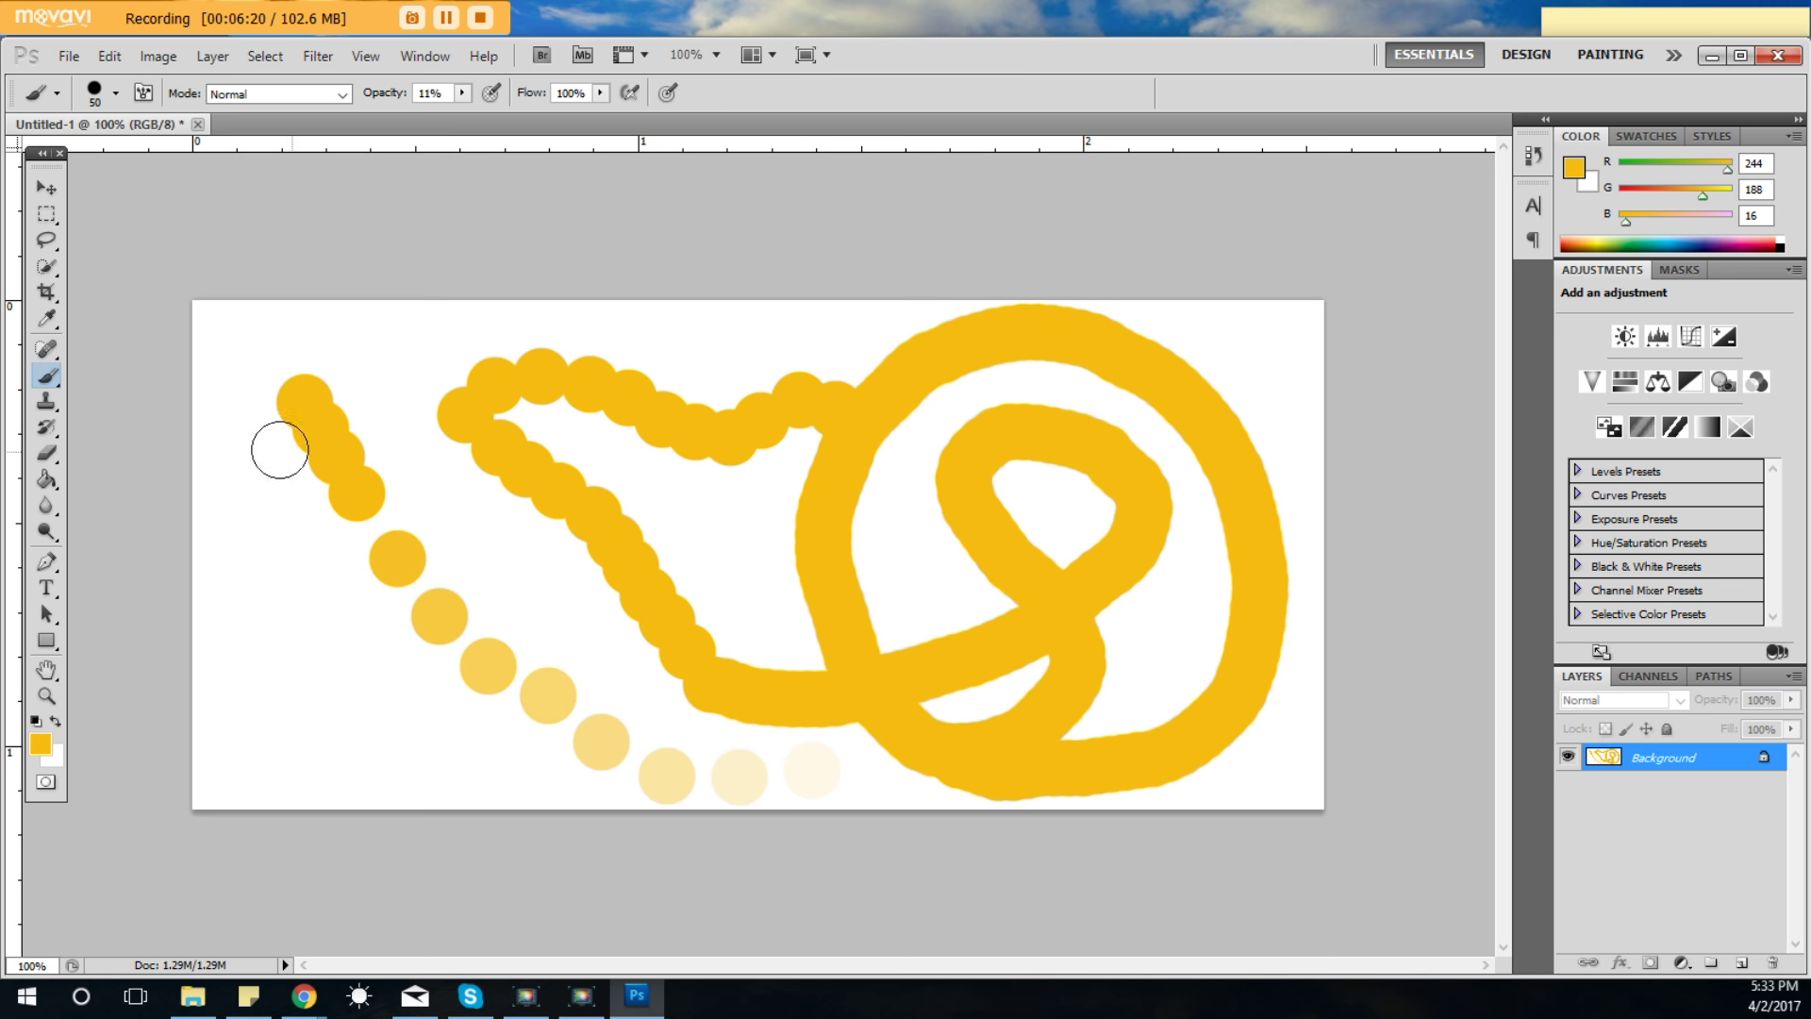
# Step: Paint a solid 100% dab at upper left and a barely visible 1% wash at lower left
pyautogui.click(462, 93)
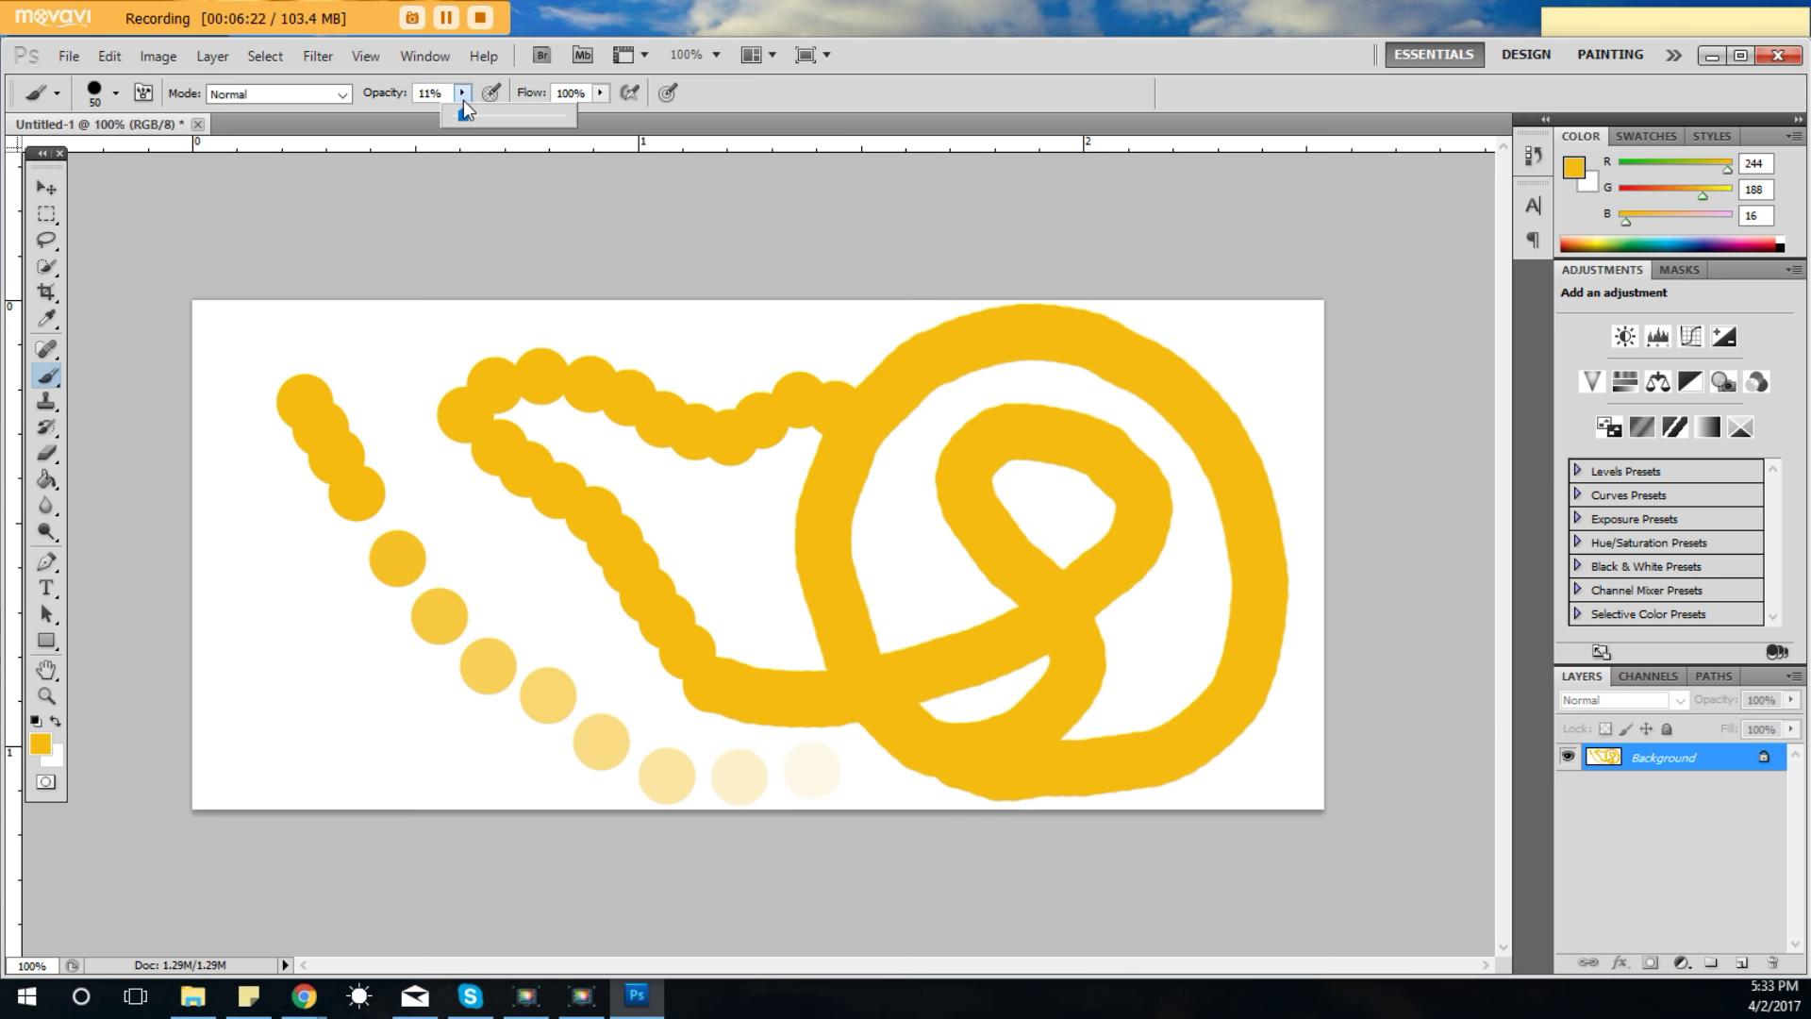
pyautogui.moveTo(521, 115); pyautogui.dragTo(568, 114)
pyautogui.click(383, 350)
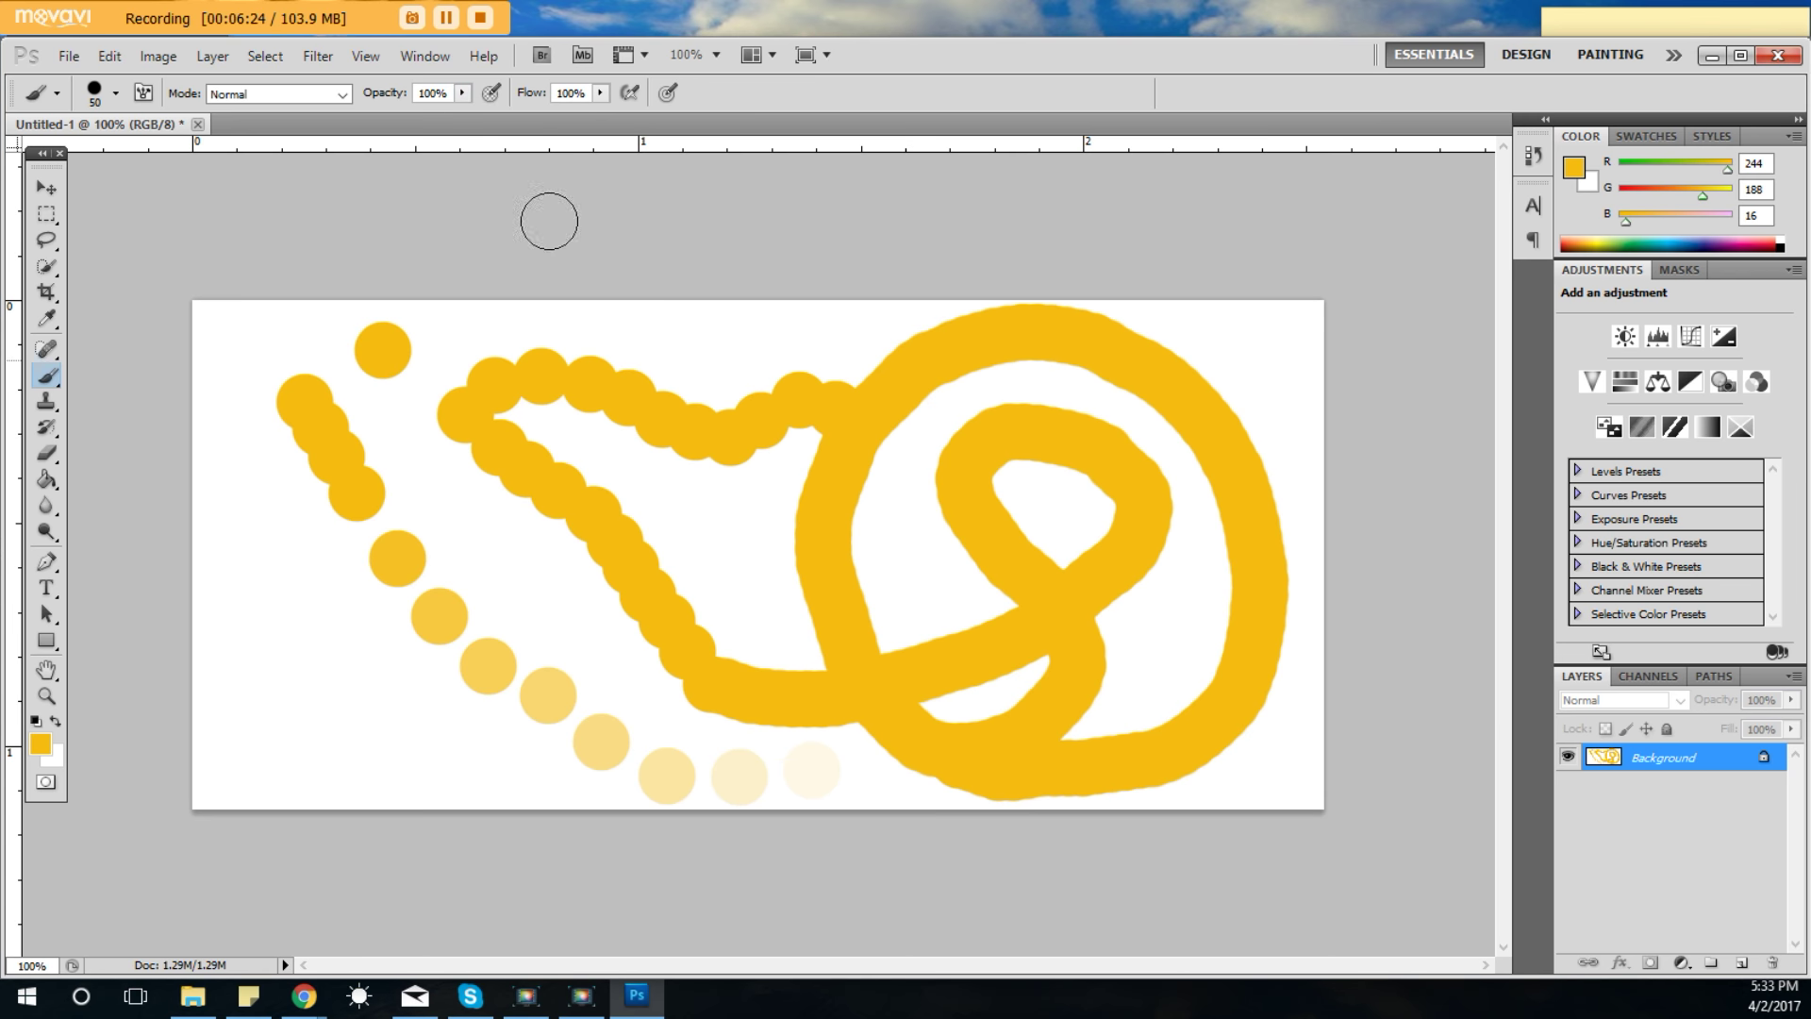
pyautogui.click(462, 92)
pyautogui.moveTo(463, 115); pyautogui.dragTo(343, 115)
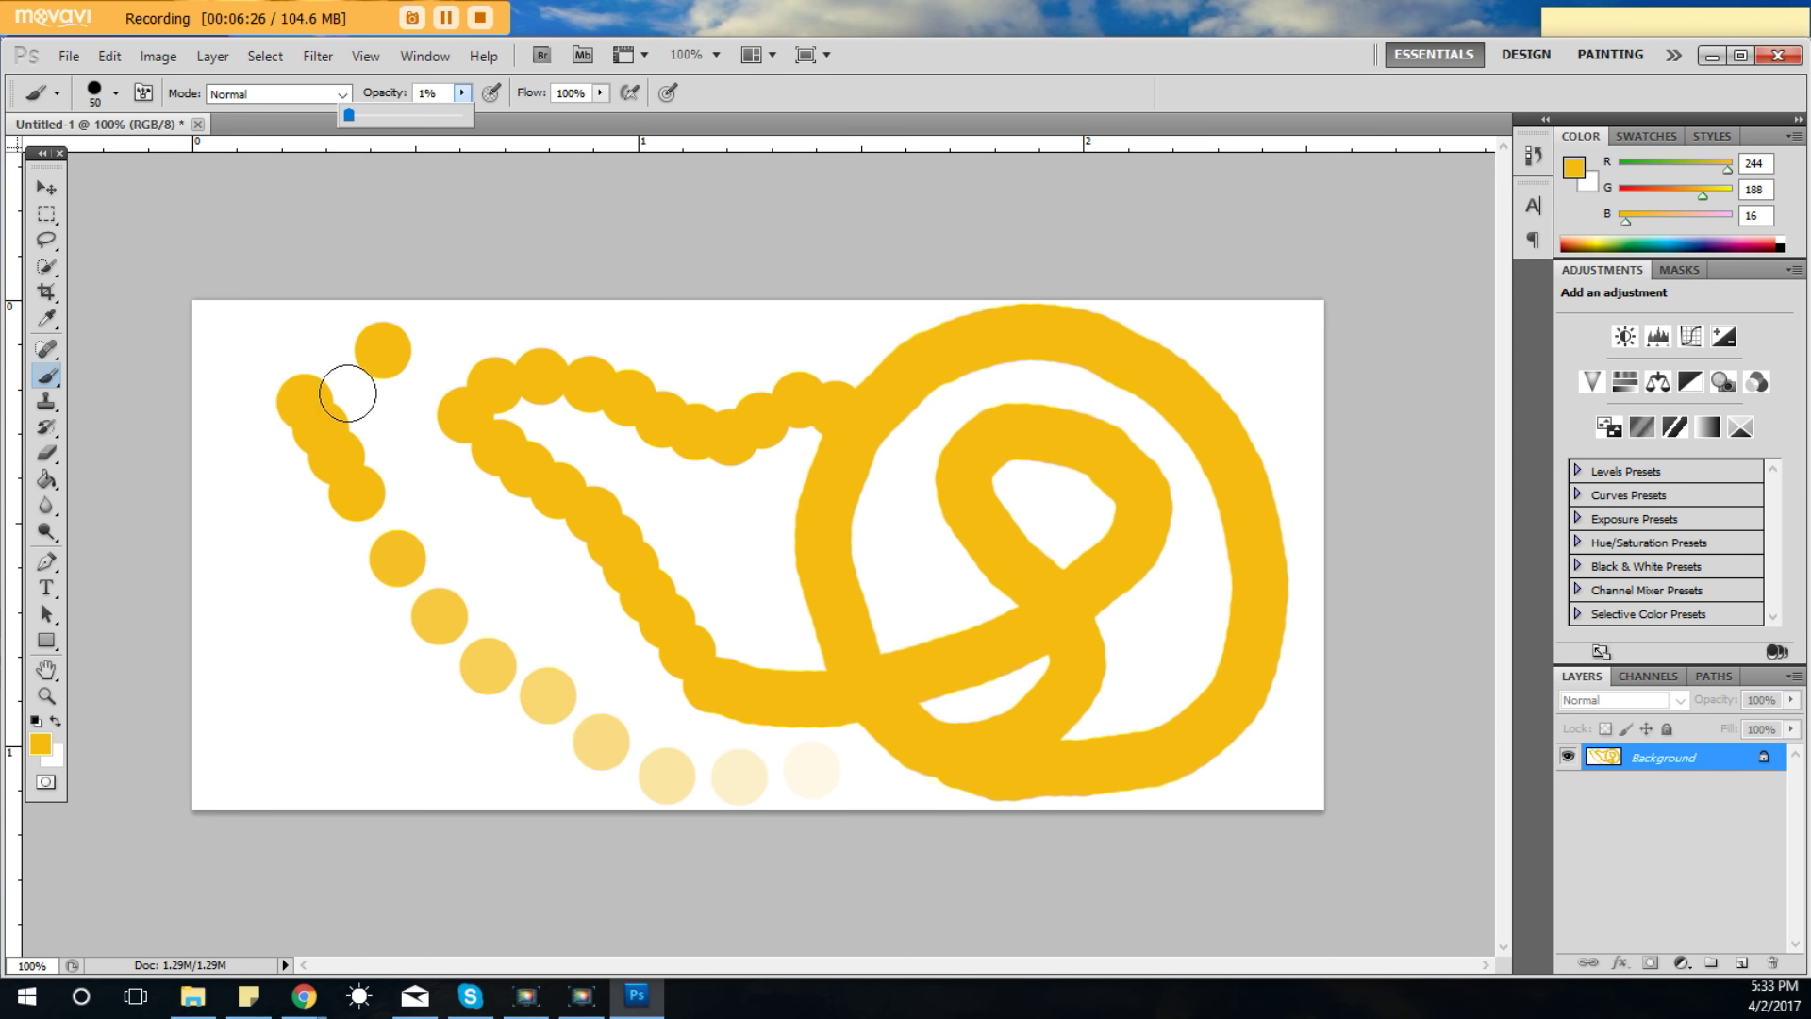
pyautogui.click(304, 664)
pyautogui.moveTo(351, 670)
pyautogui.mouseDown()
pyautogui.moveTo(597, 574)
pyautogui.moveTo(408, 603)
pyautogui.moveTo(483, 619)
pyautogui.moveTo(591, 511)
pyautogui.moveTo(463, 625)
pyautogui.mouseUp()
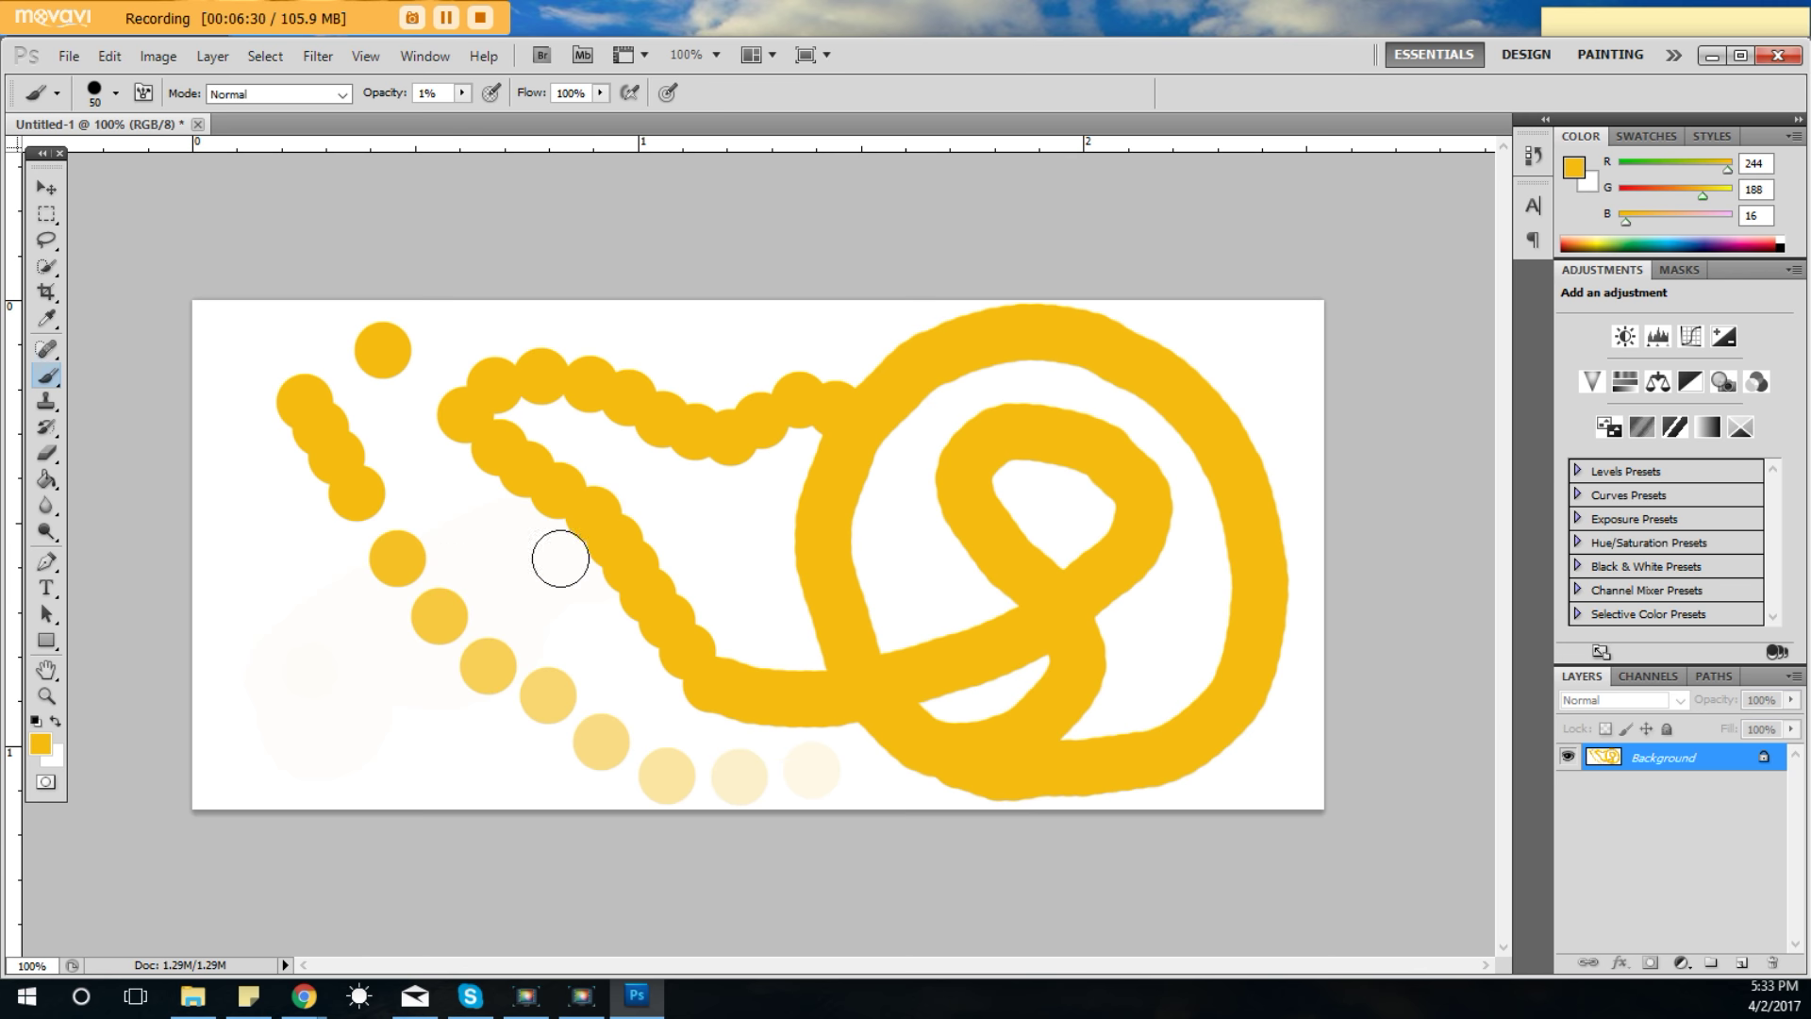
pyautogui.click(463, 92)
pyautogui.moveTo(462, 111); pyautogui.dragTo(496, 117)
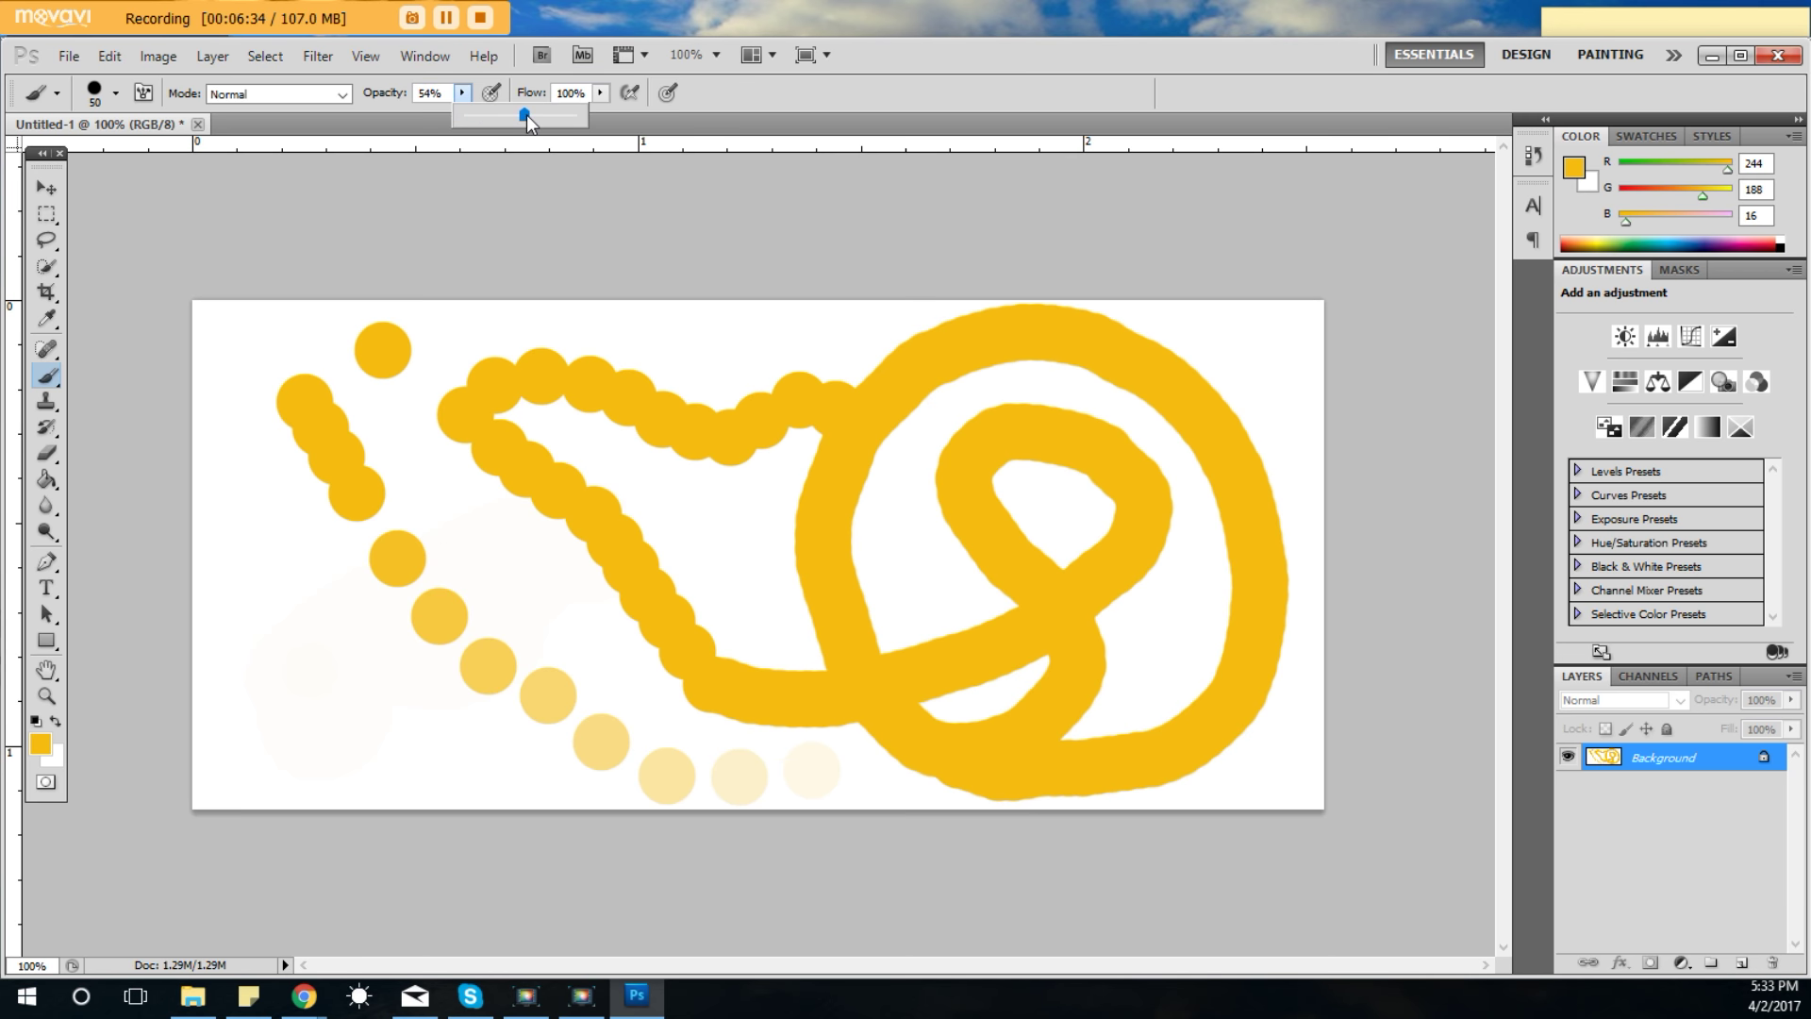
# Step: Choose red #f41010 at 30% opacity and place a translucent dab at lower left
pyautogui.moveTo(526, 119); pyautogui.dragTo(496, 117)
pyautogui.click(41, 746)
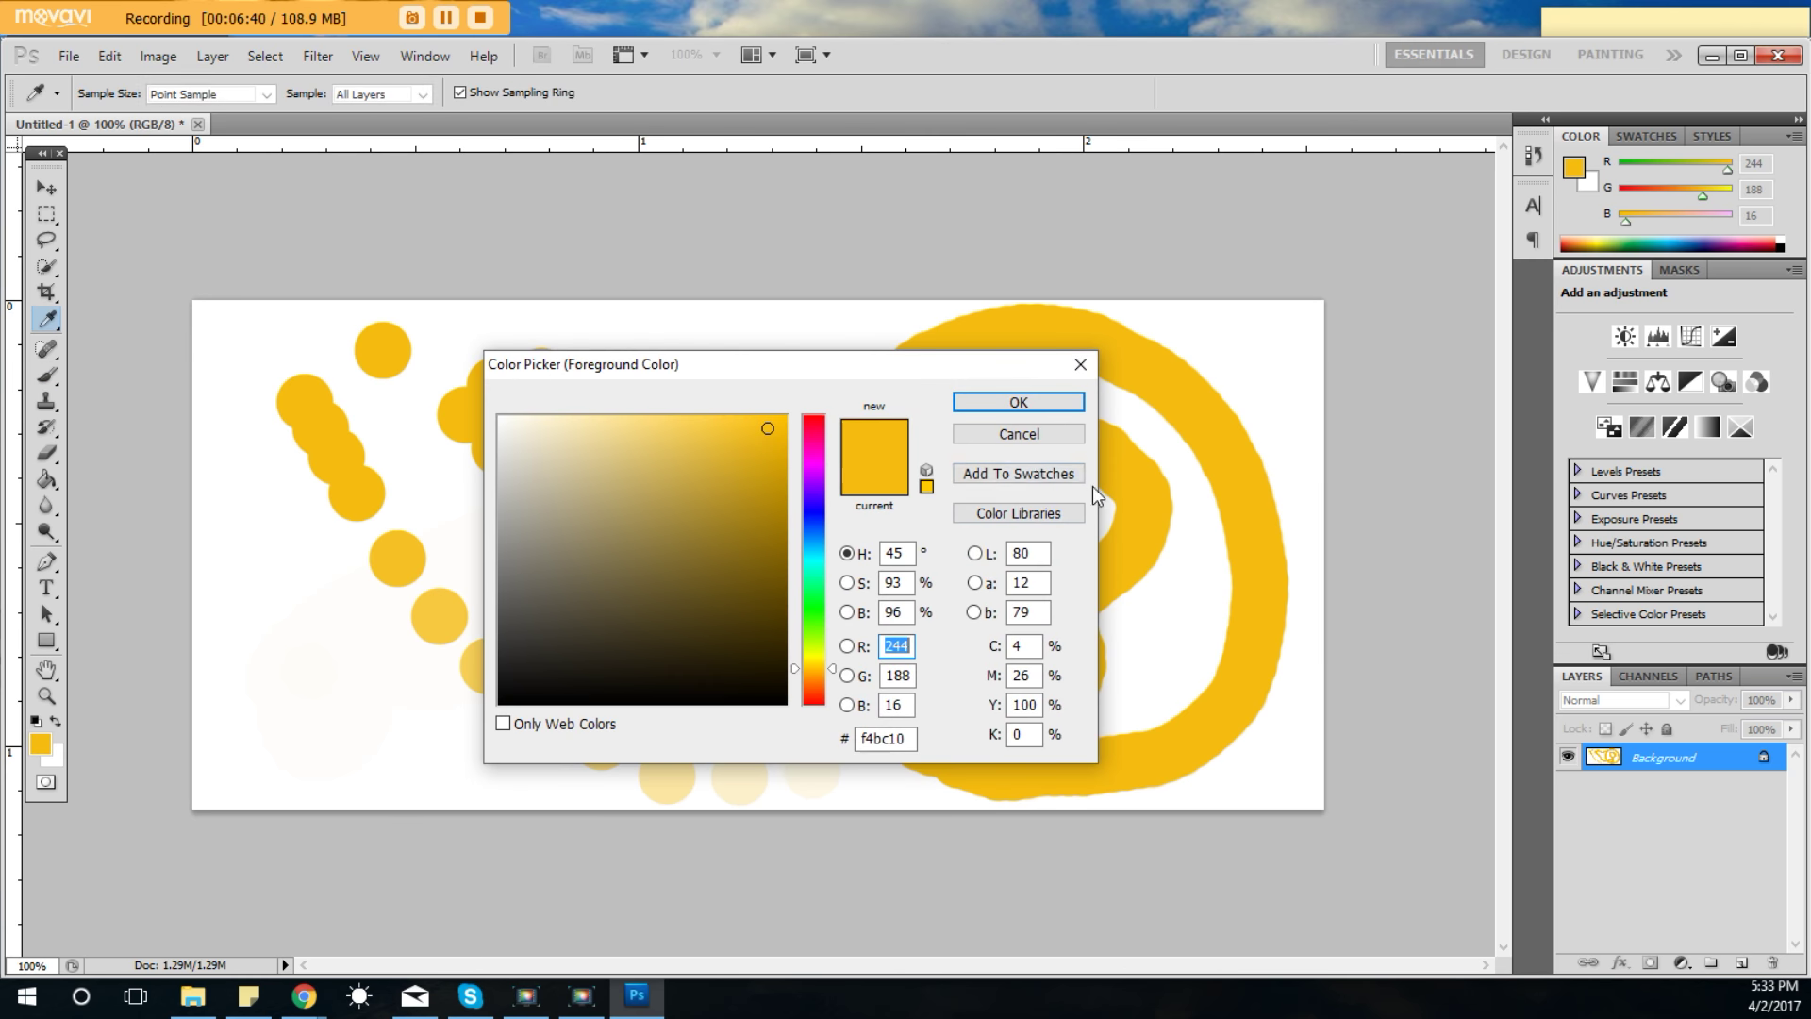
pyautogui.moveTo(815, 427); pyautogui.dragTo(790, 417)
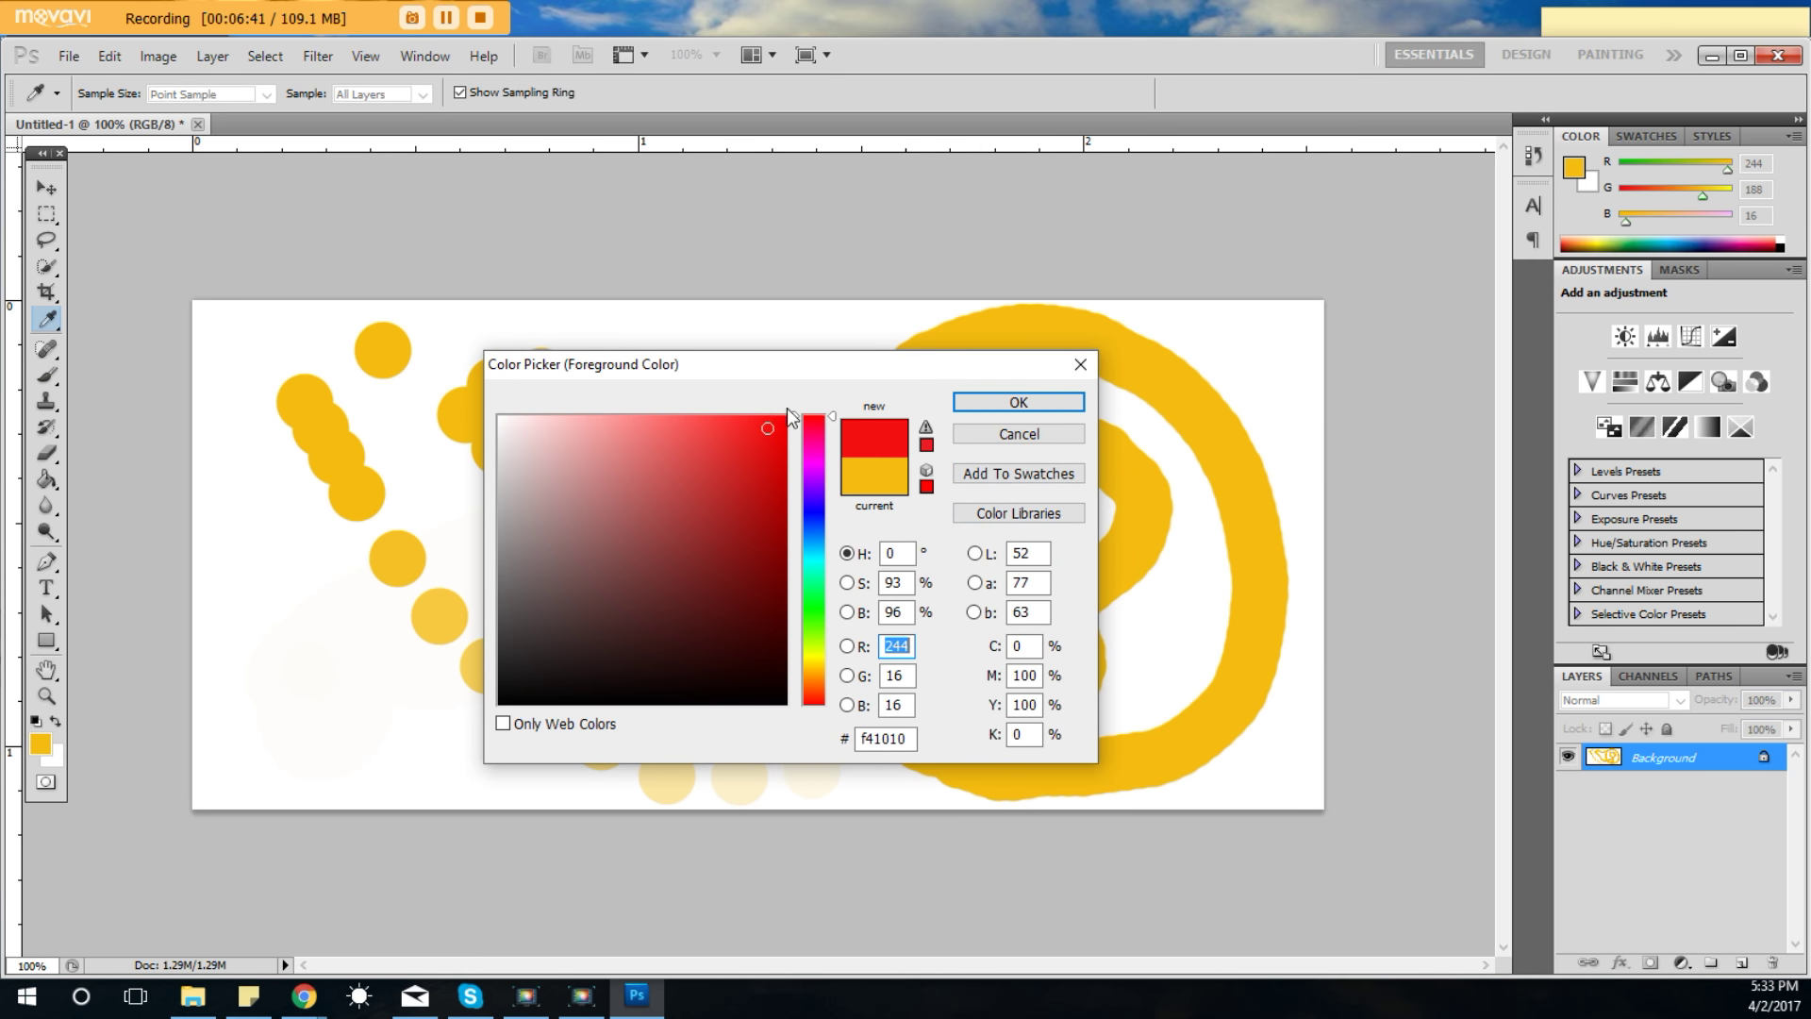
pyautogui.click(976, 404)
pyautogui.click(299, 656)
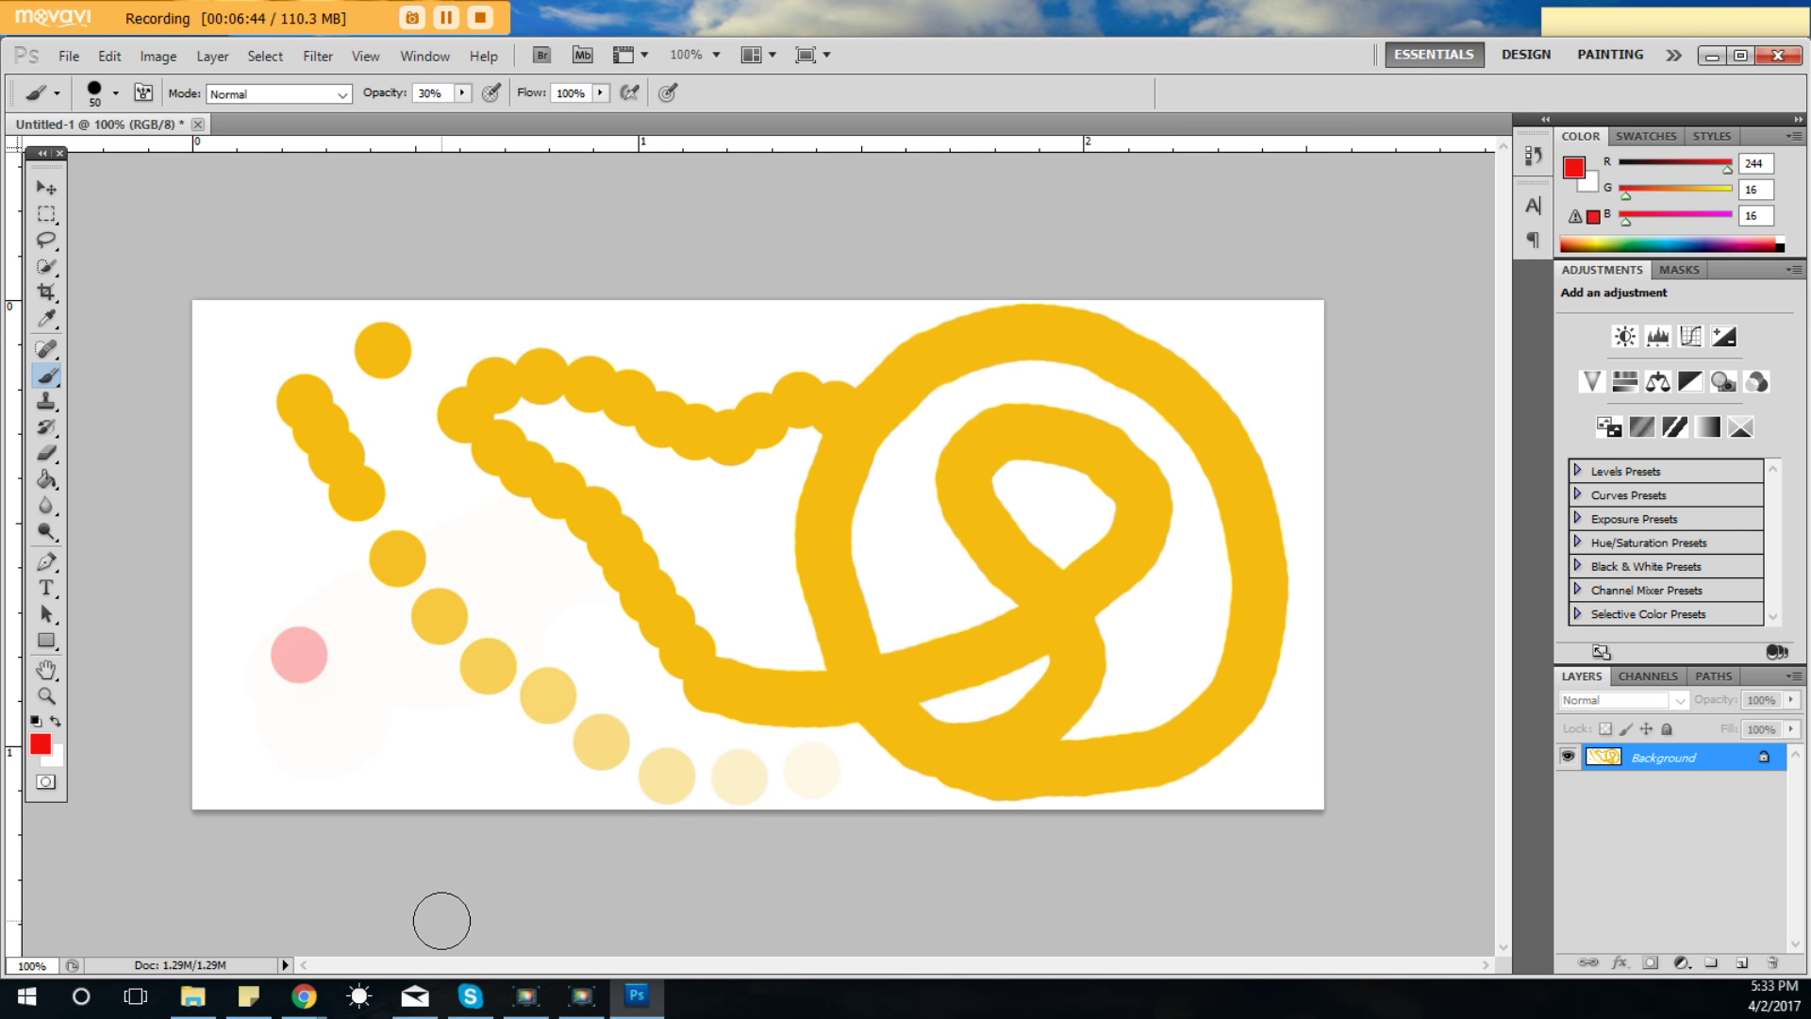
# Step: Stack about twenty overlapping translucent red dabs into a cluster at lower left
pyautogui.click(321, 673)
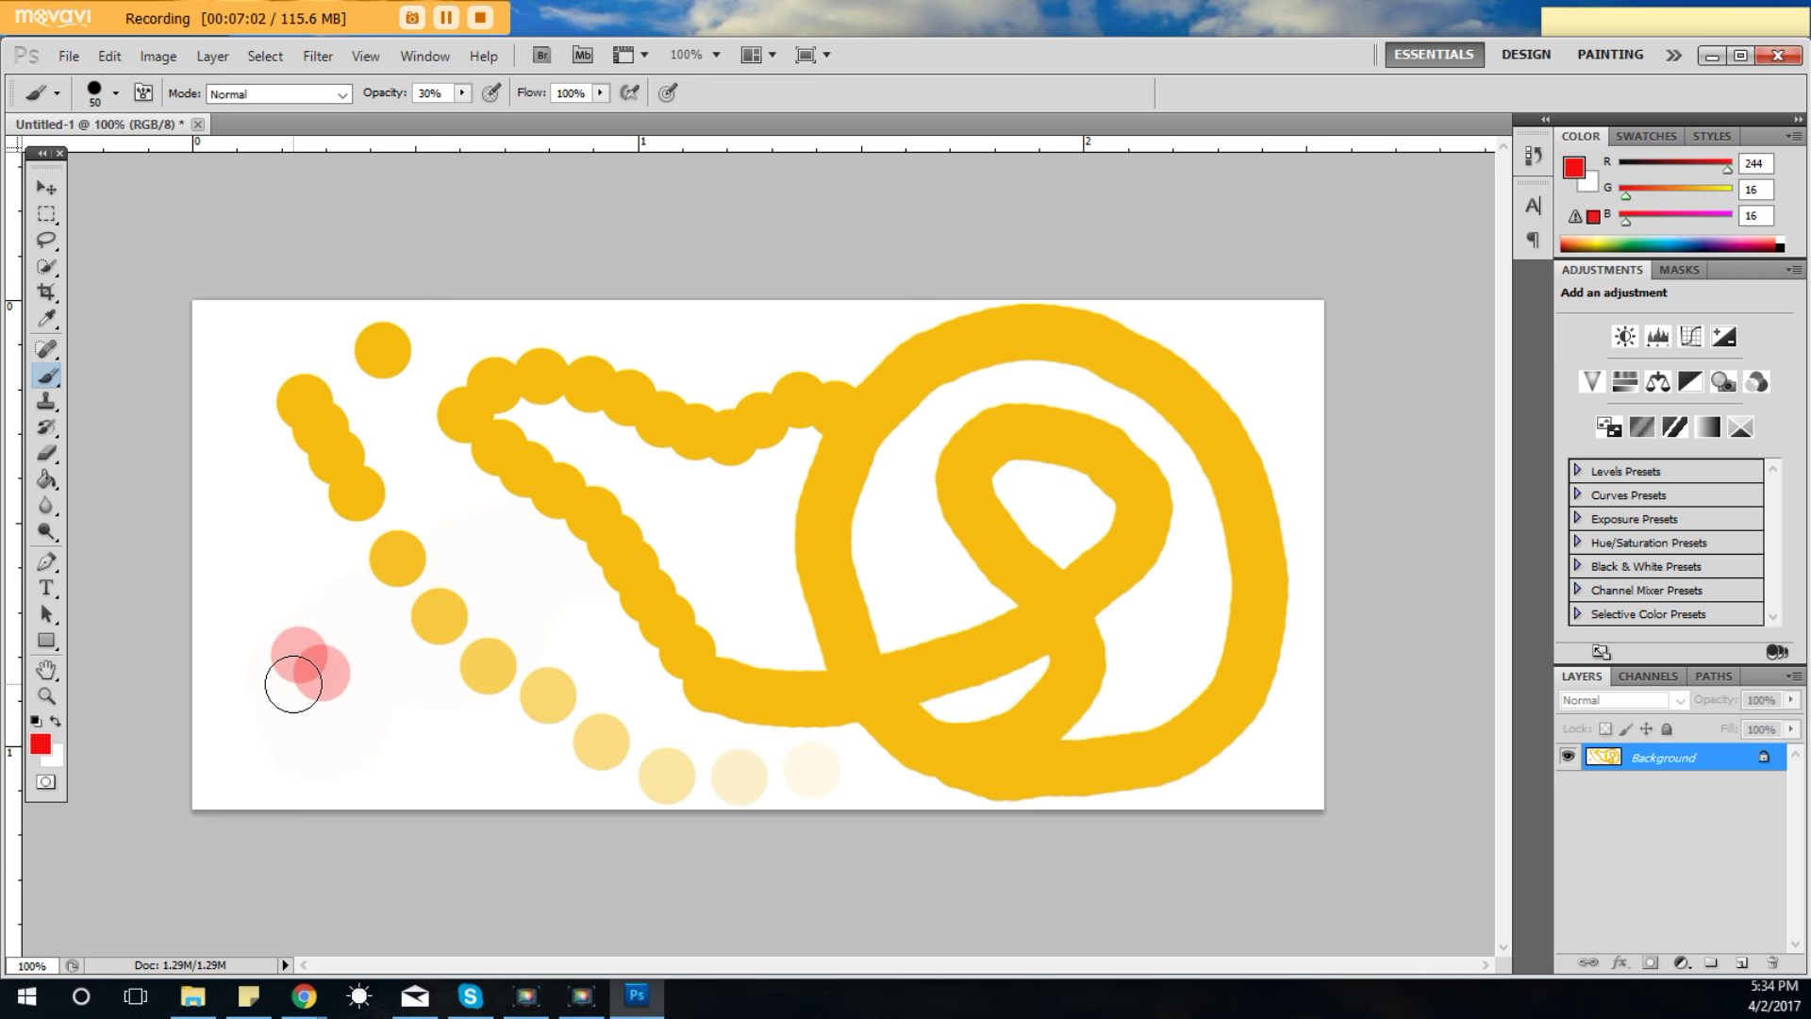
pyautogui.click(294, 684)
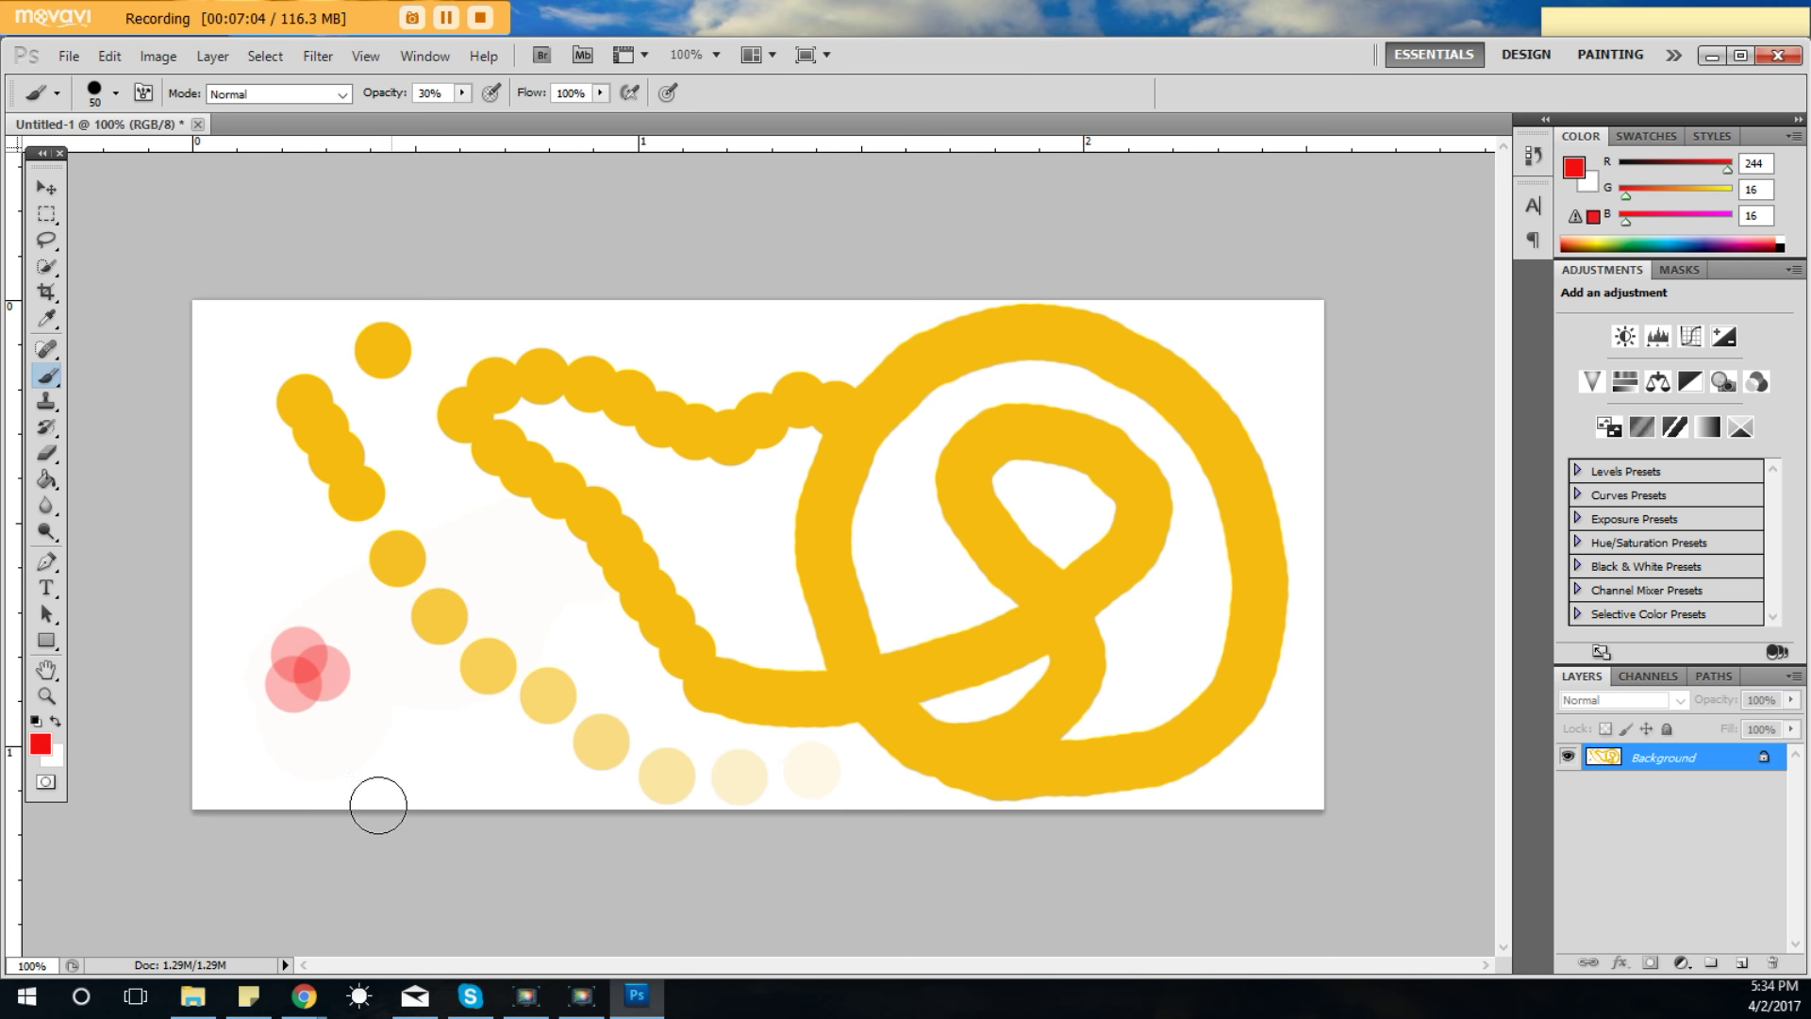
pyautogui.click(357, 679)
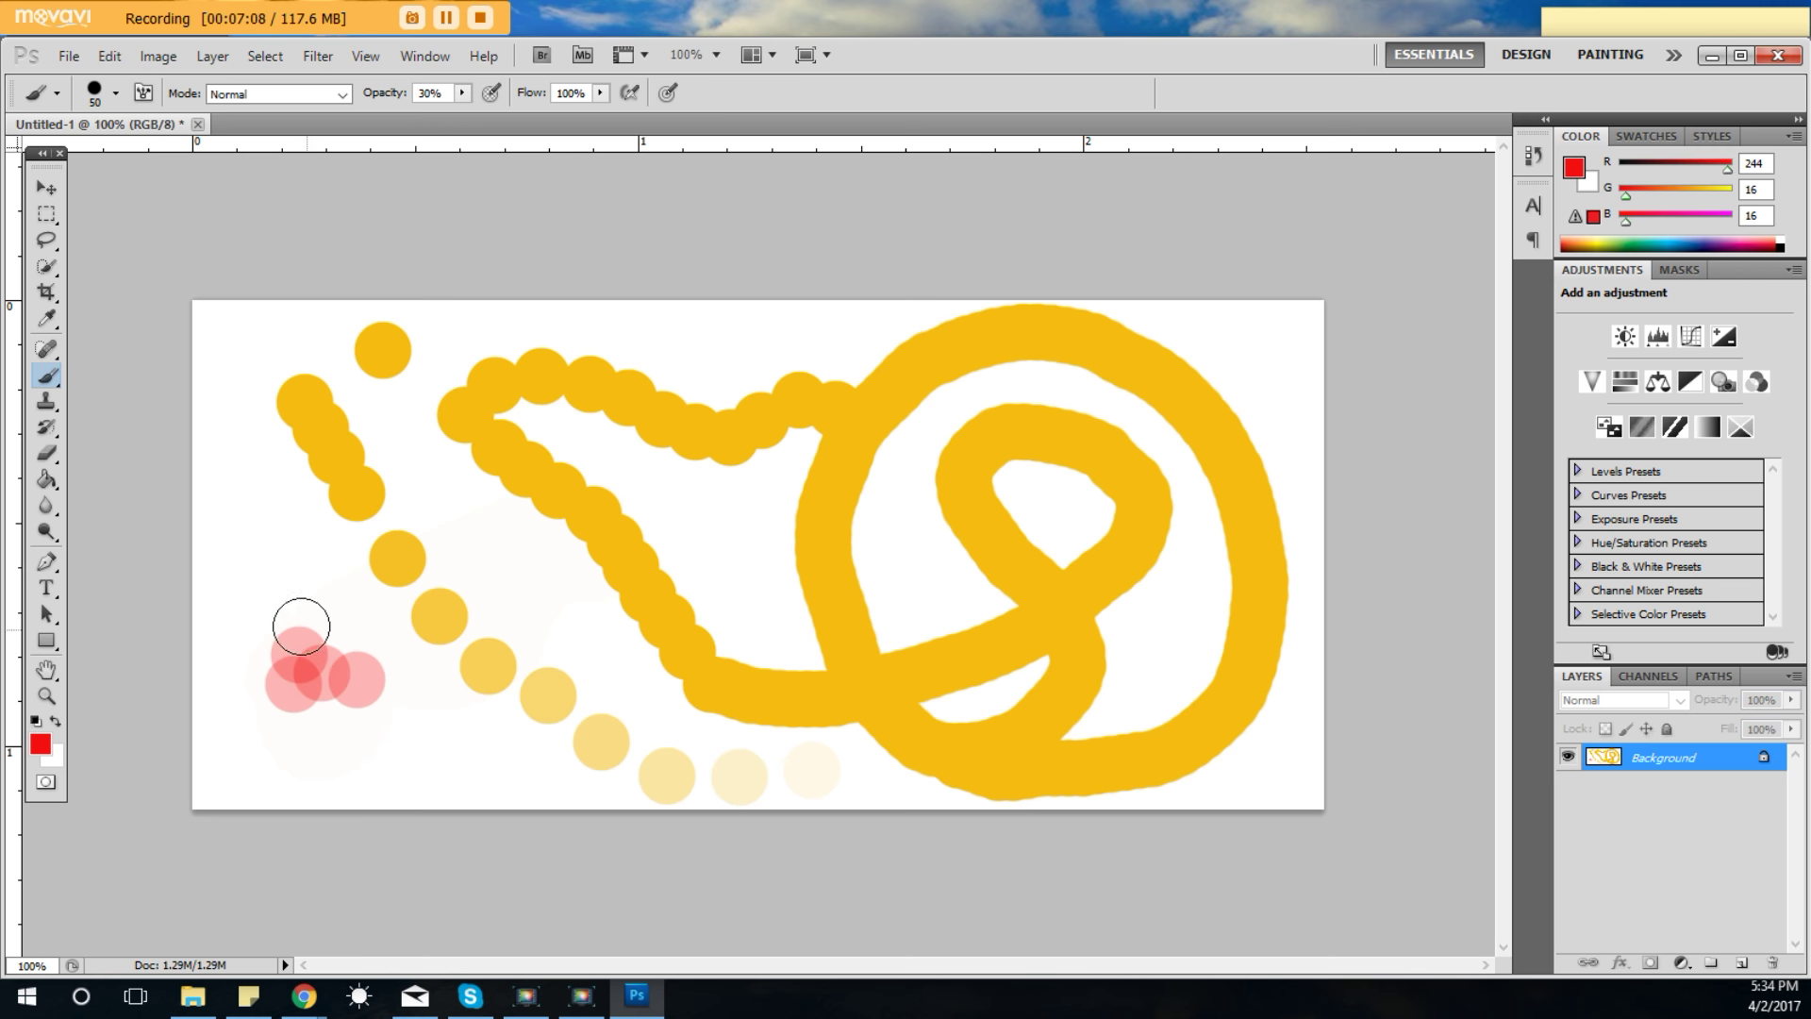
pyautogui.click(283, 618)
pyautogui.click(270, 709)
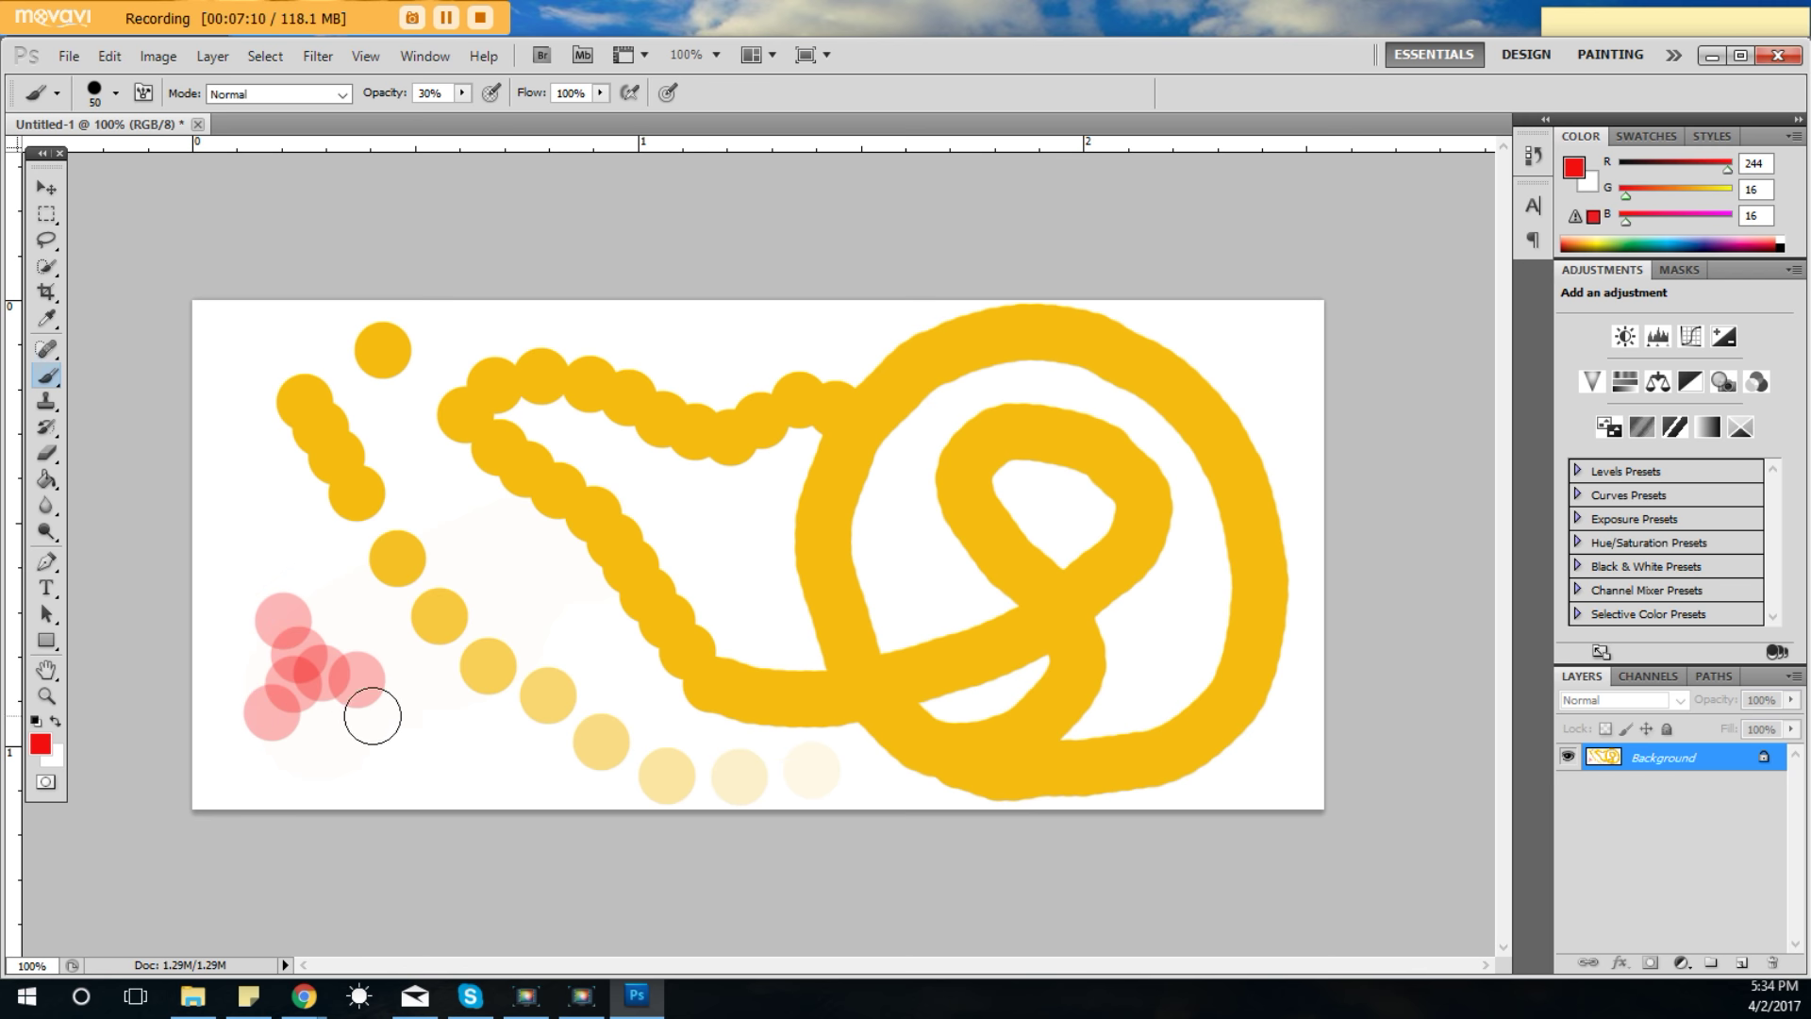
pyautogui.click(390, 696)
pyautogui.click(343, 727)
pyautogui.click(330, 662)
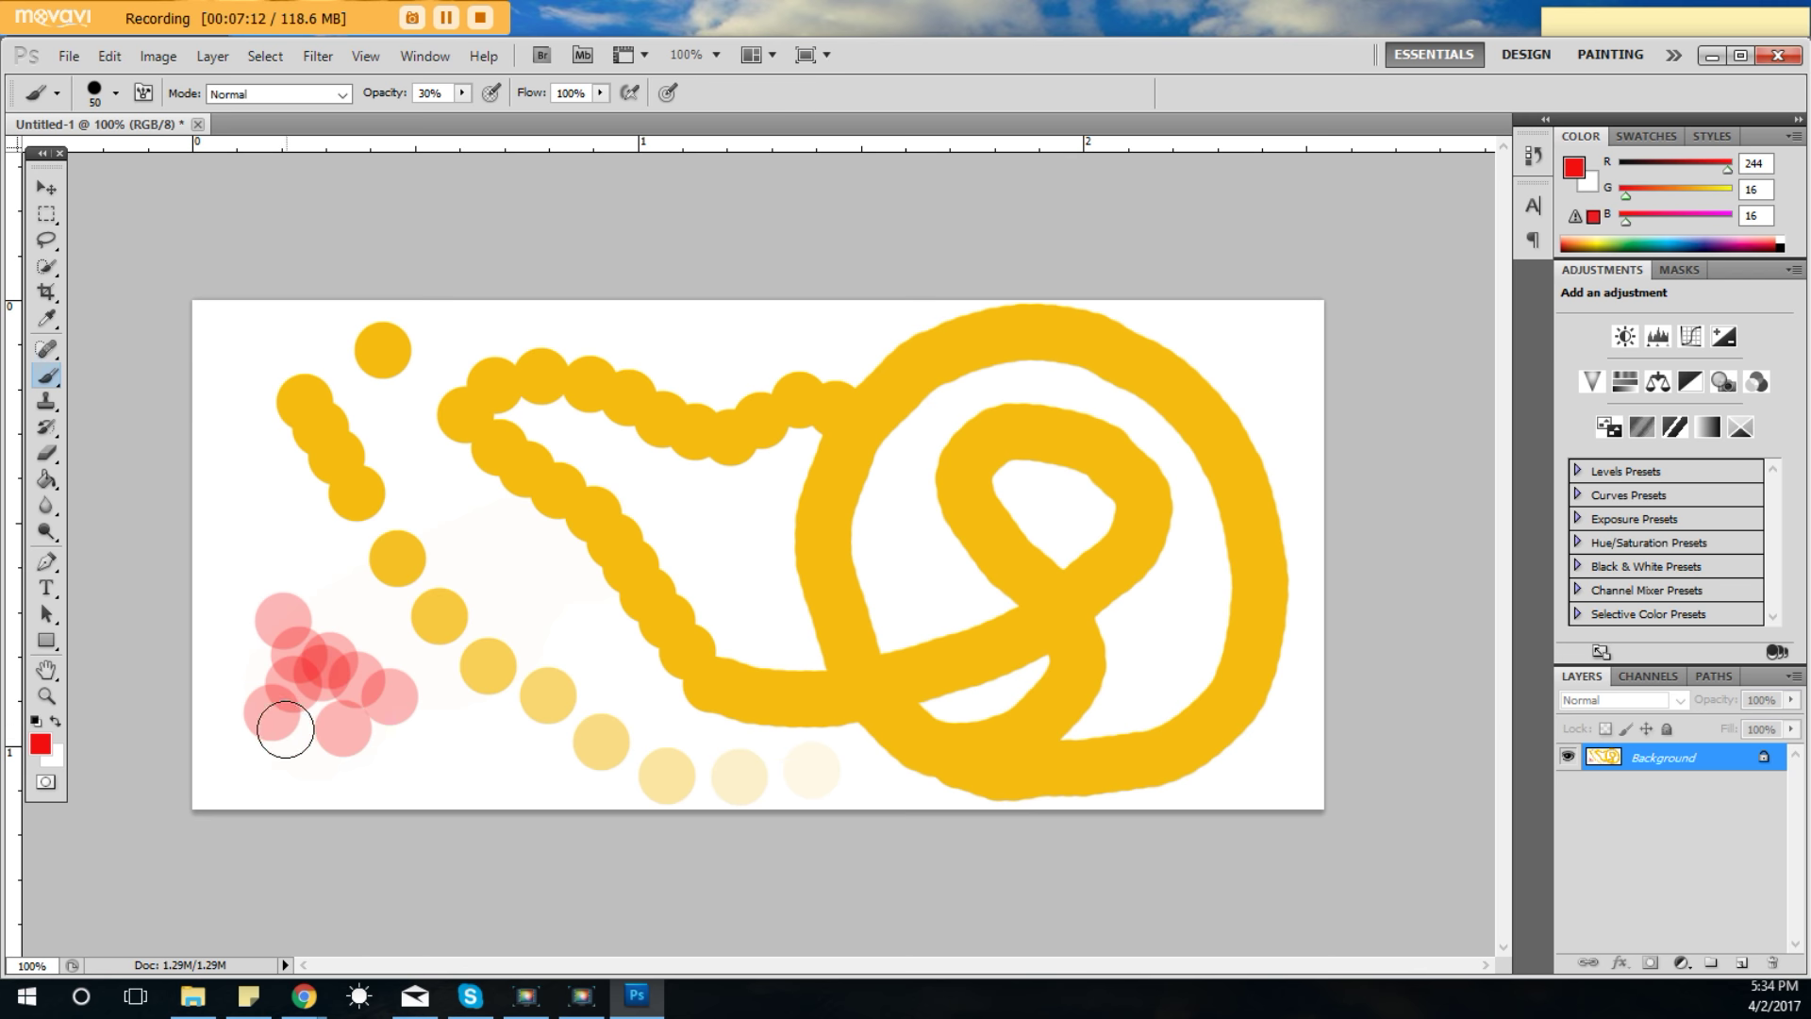
pyautogui.click(285, 730)
pyautogui.click(247, 646)
pyautogui.click(297, 658)
pyautogui.click(371, 738)
pyautogui.click(311, 710)
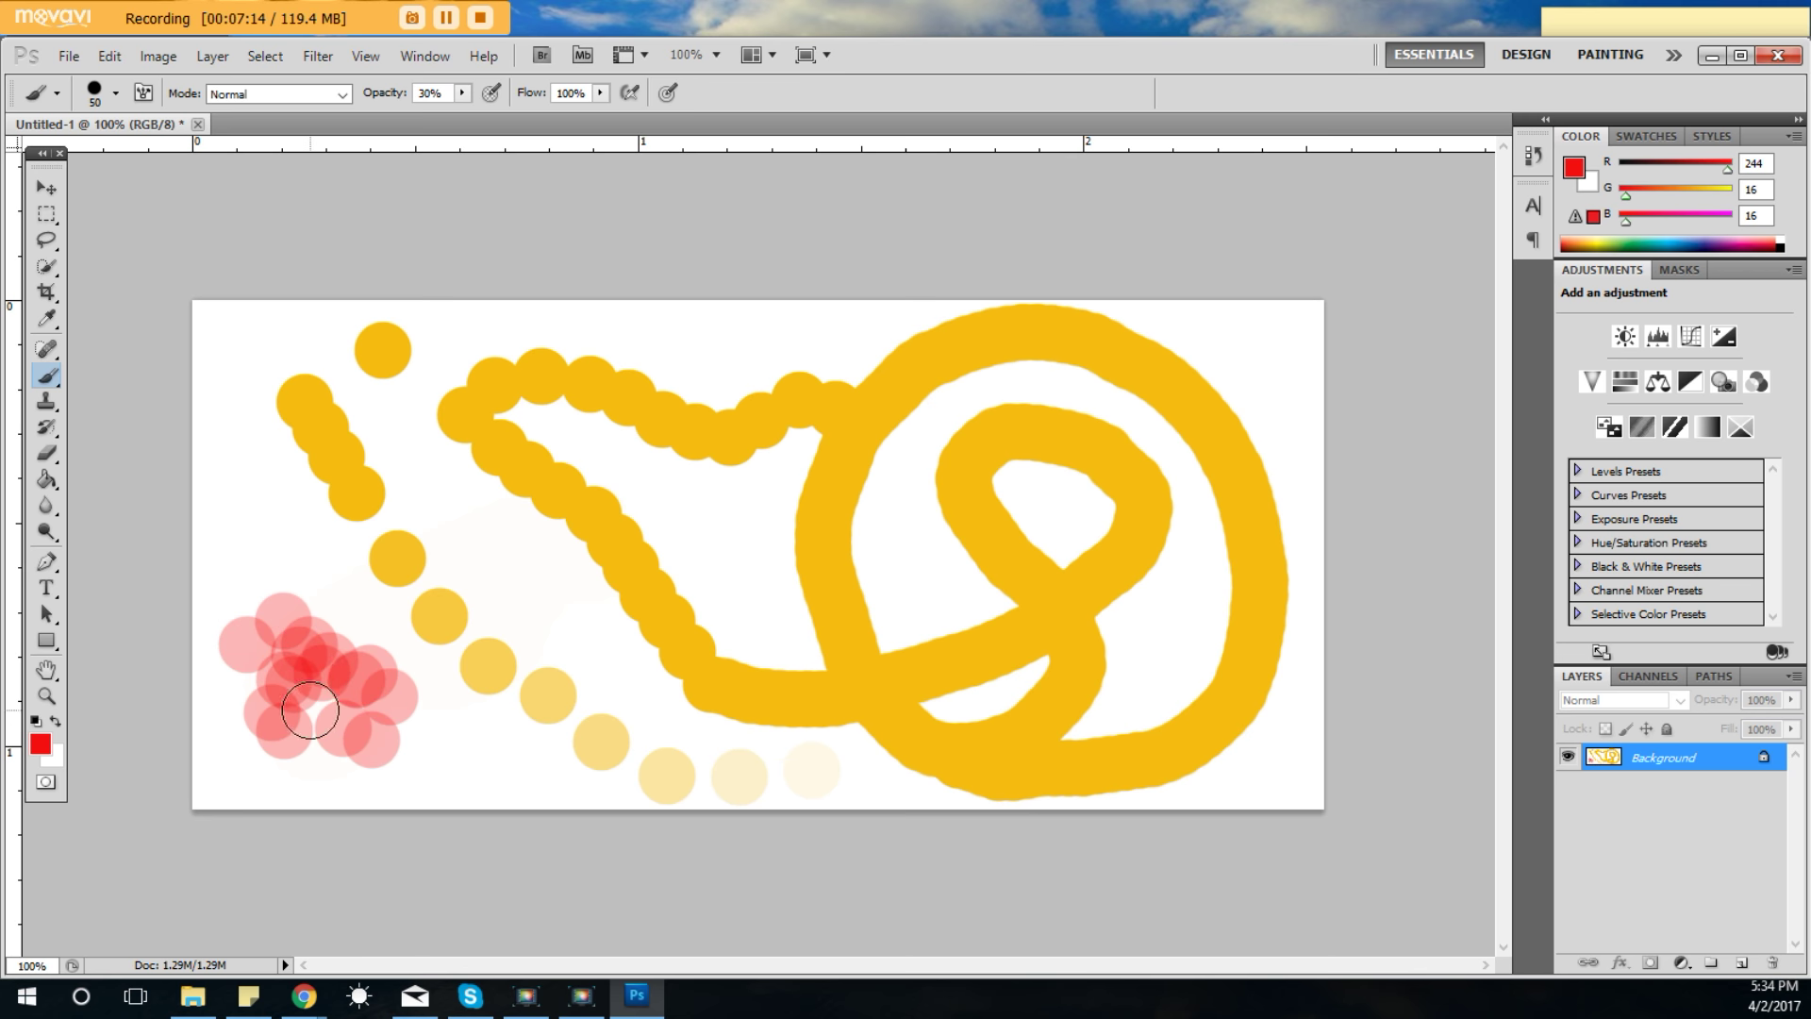
pyautogui.click(311, 681)
pyautogui.click(283, 634)
pyautogui.click(369, 734)
pyautogui.click(382, 671)
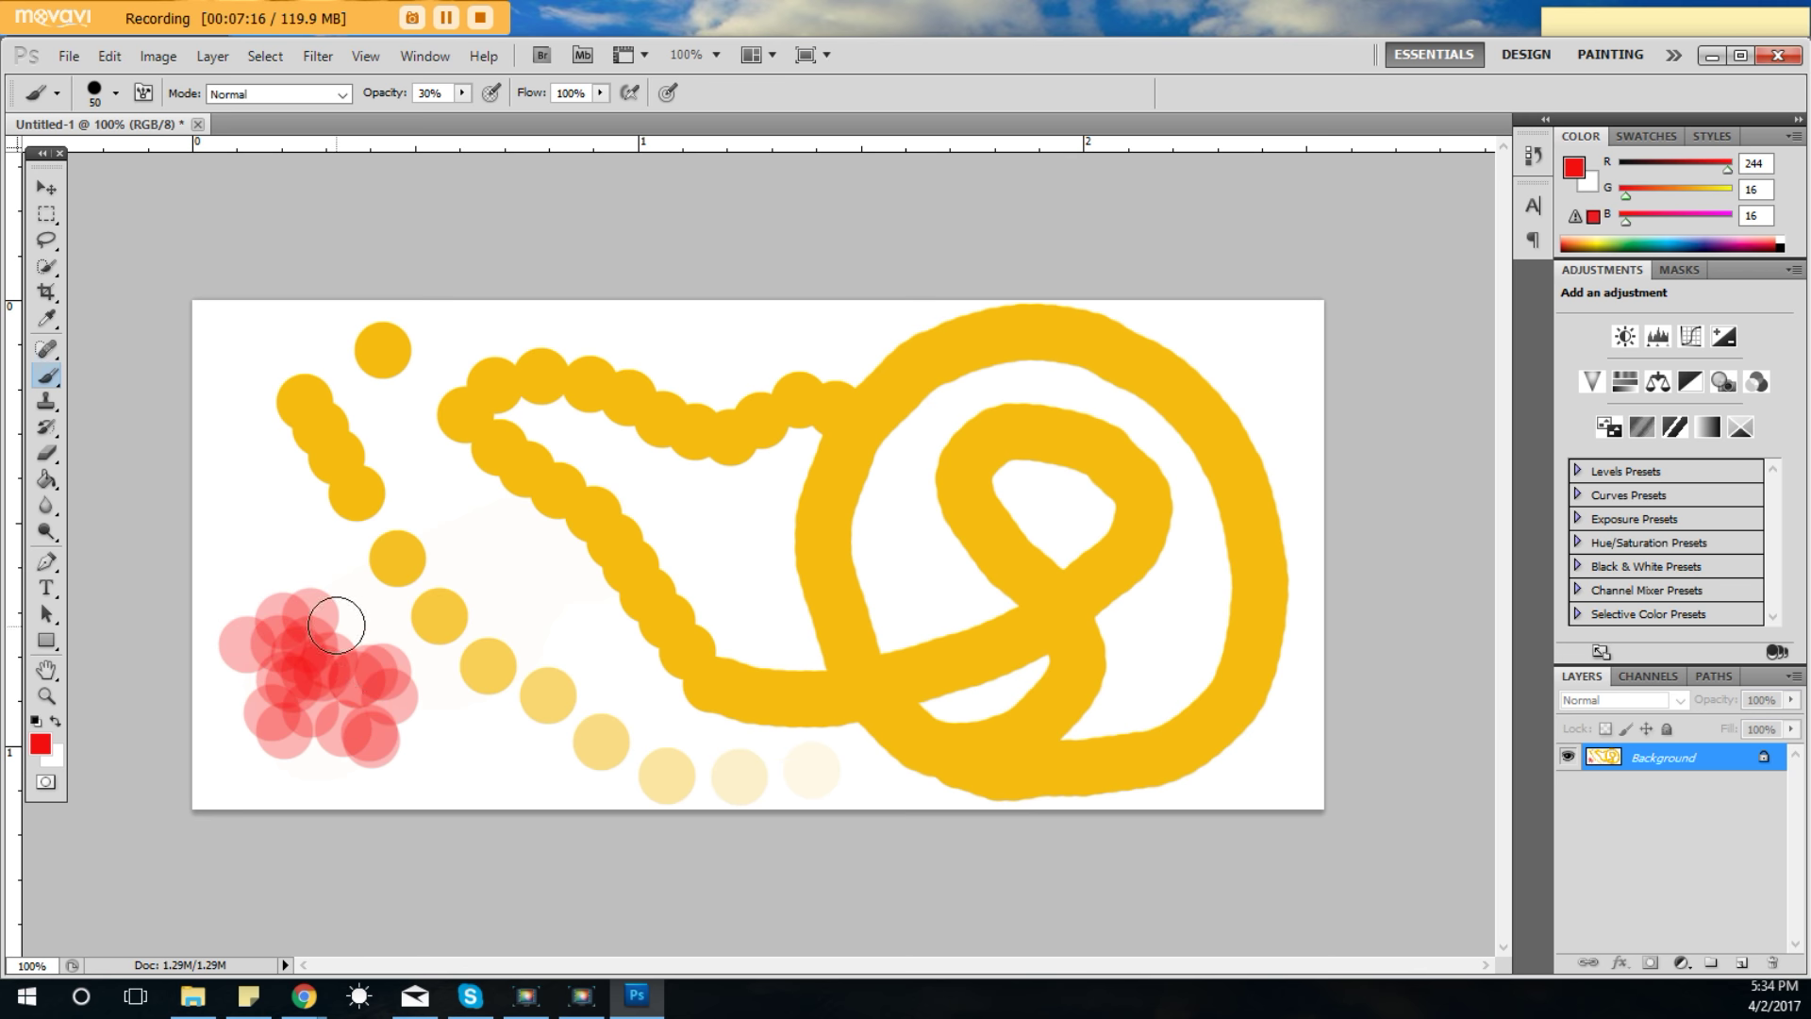
pyautogui.click(335, 625)
pyautogui.click(341, 674)
pyautogui.click(339, 703)
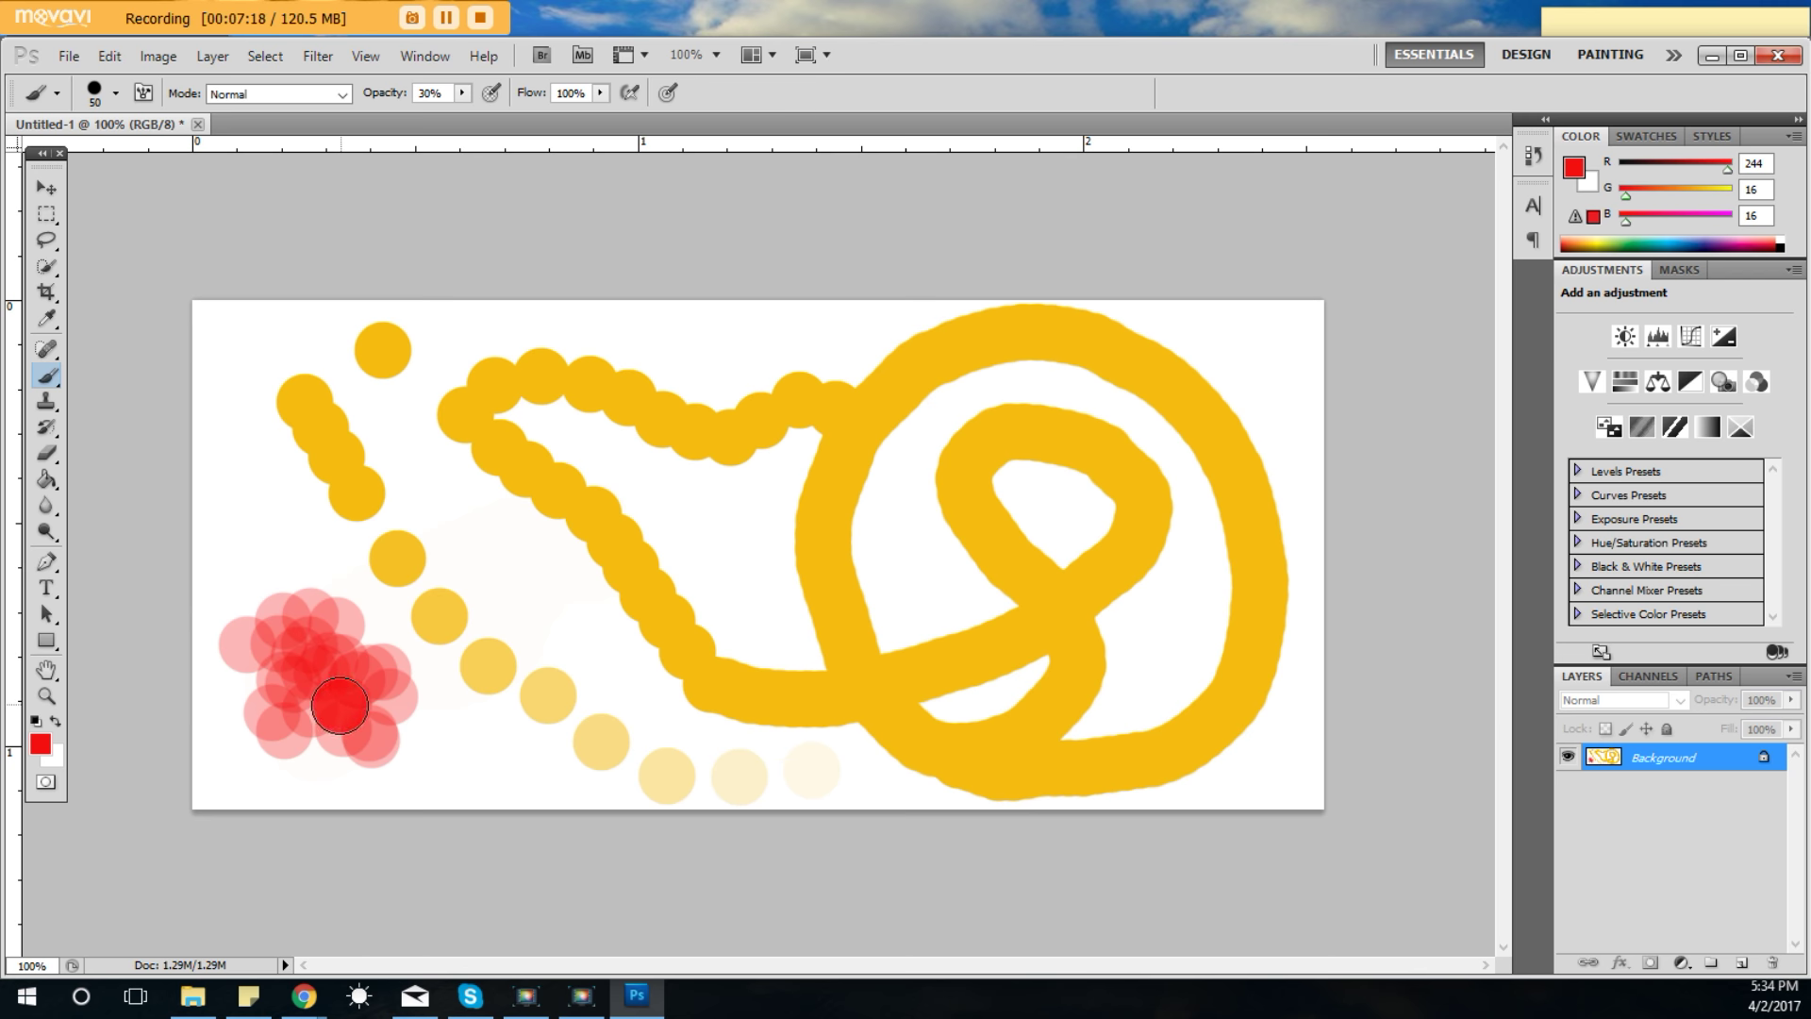
# Step: Build a nearly solid red disc left of the yellow dots by dabbing one spot repeatedly
pyautogui.click(262, 491)
pyautogui.click(262, 490)
pyautogui.click(262, 490)
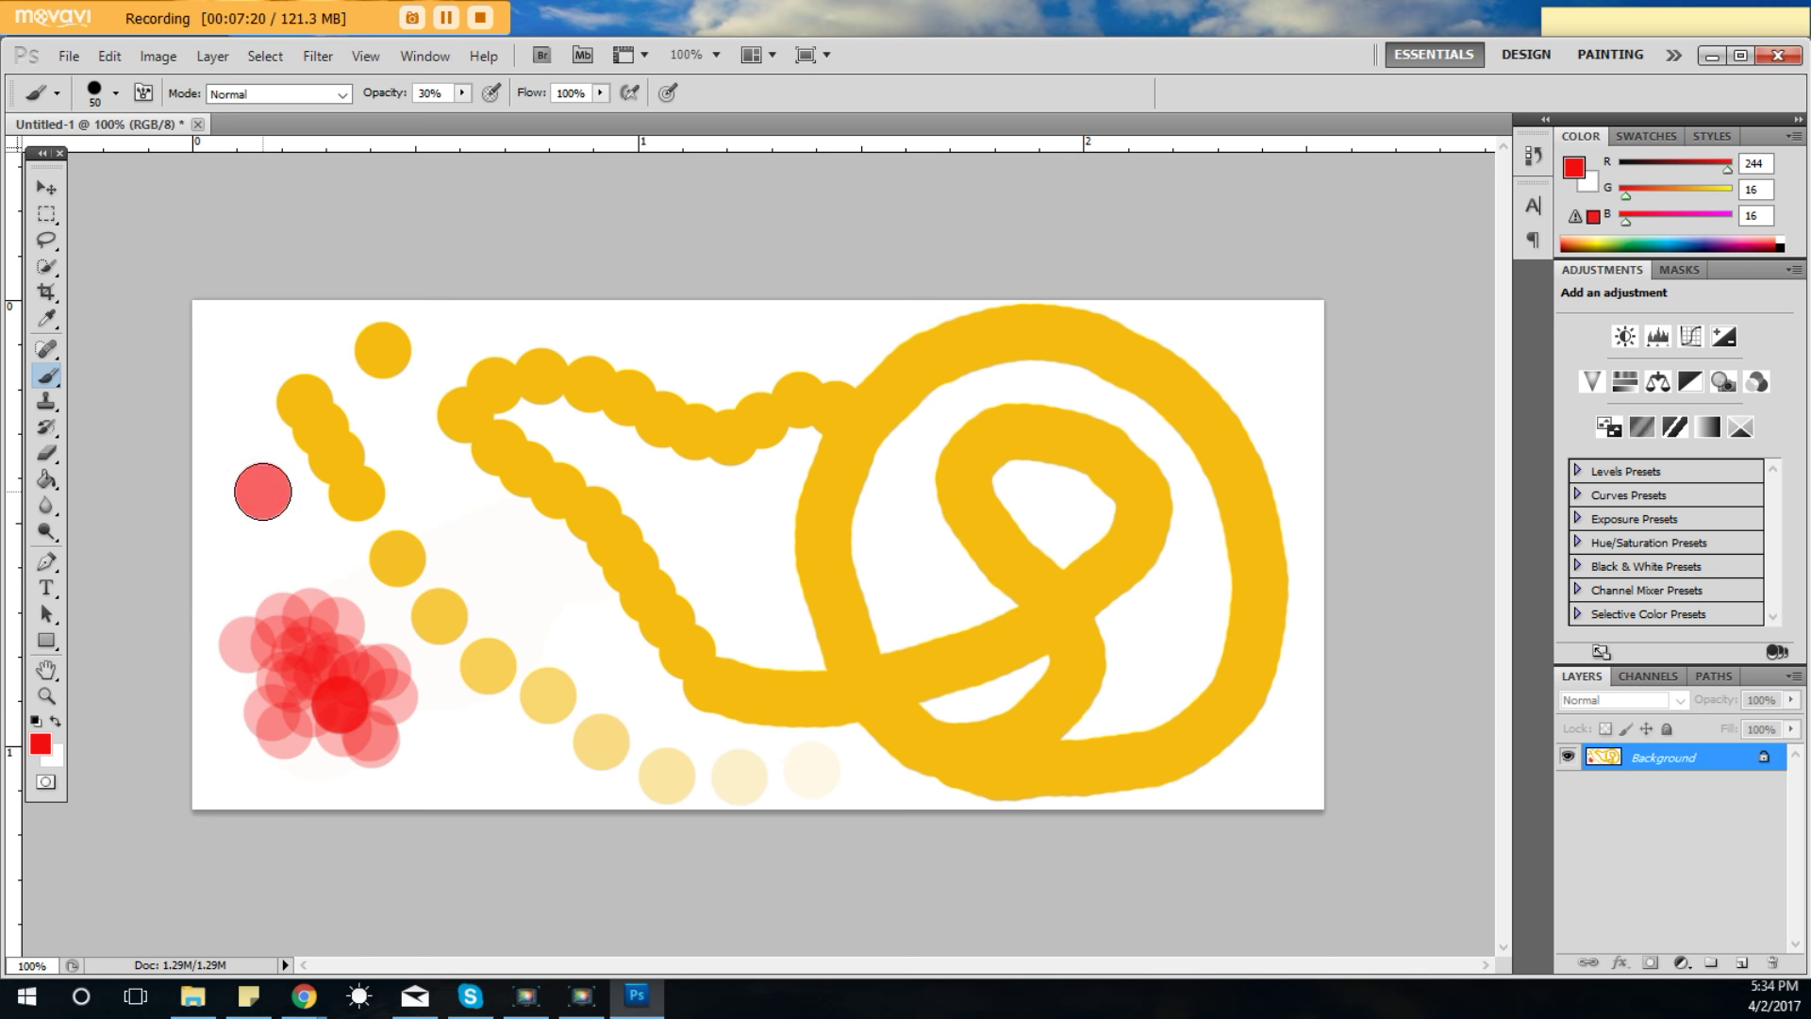
pyautogui.click(262, 492)
pyautogui.click(262, 492)
pyautogui.click(262, 491)
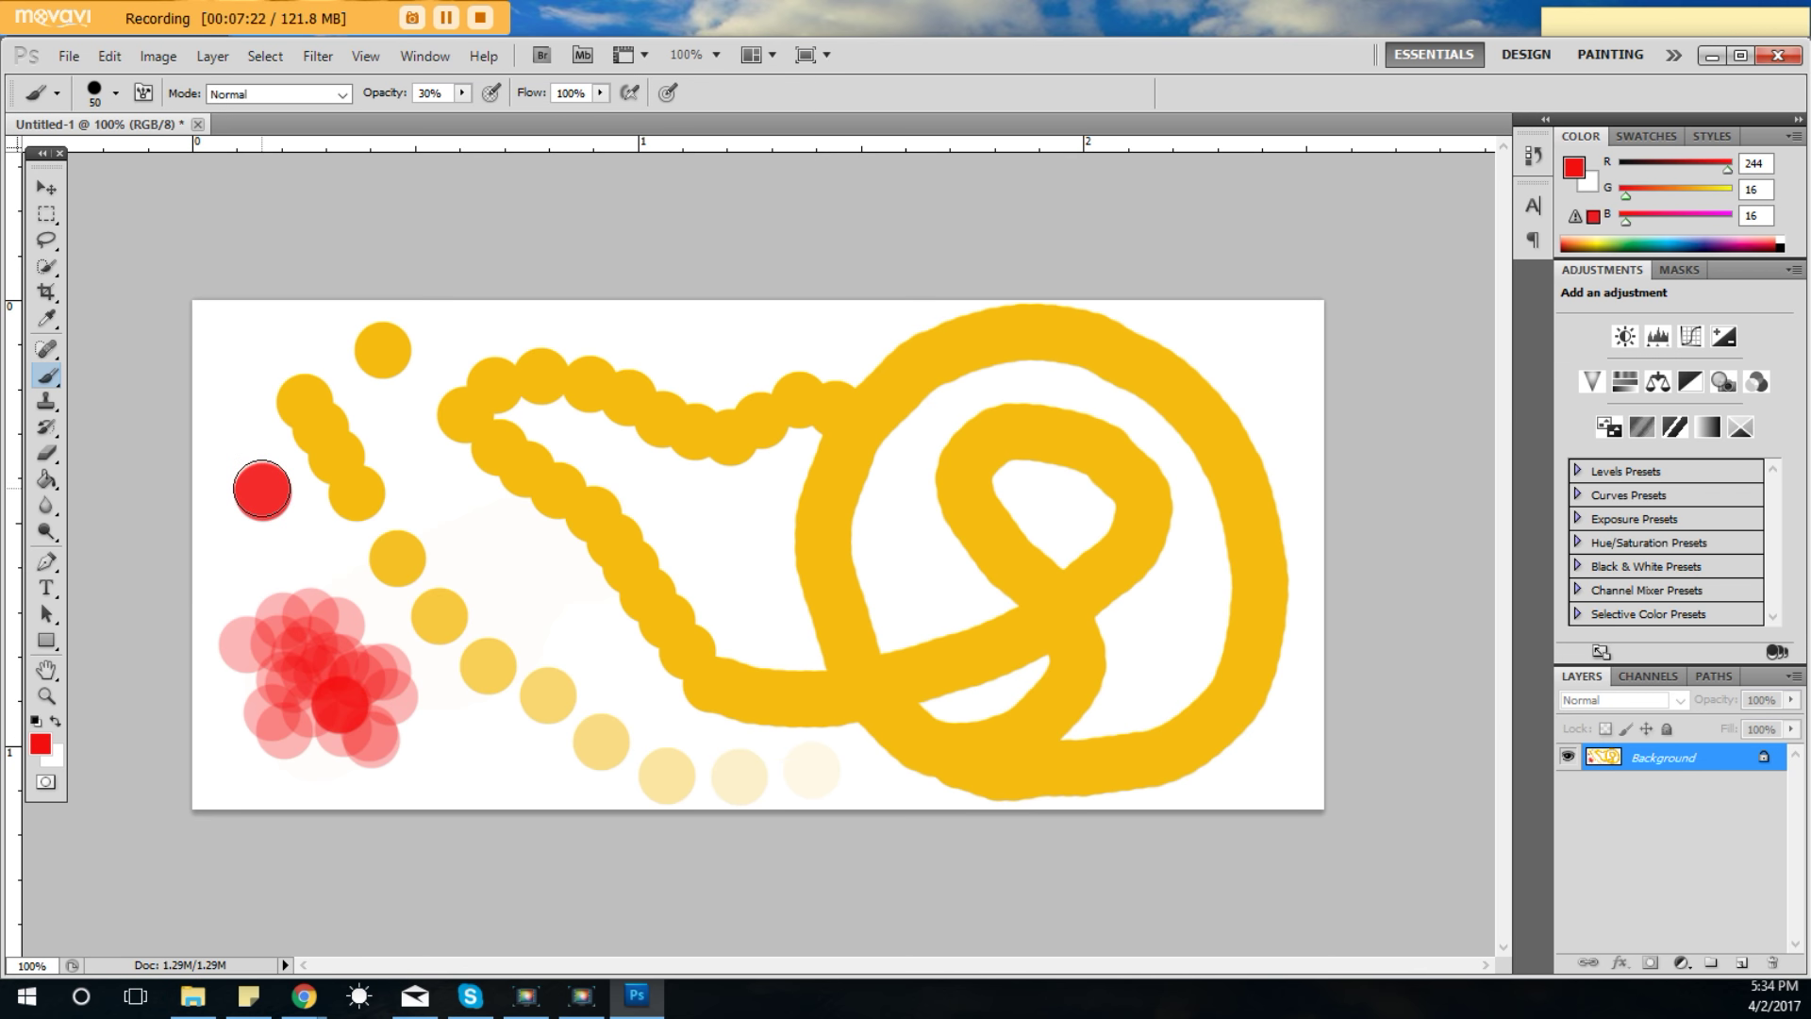
pyautogui.click(264, 491)
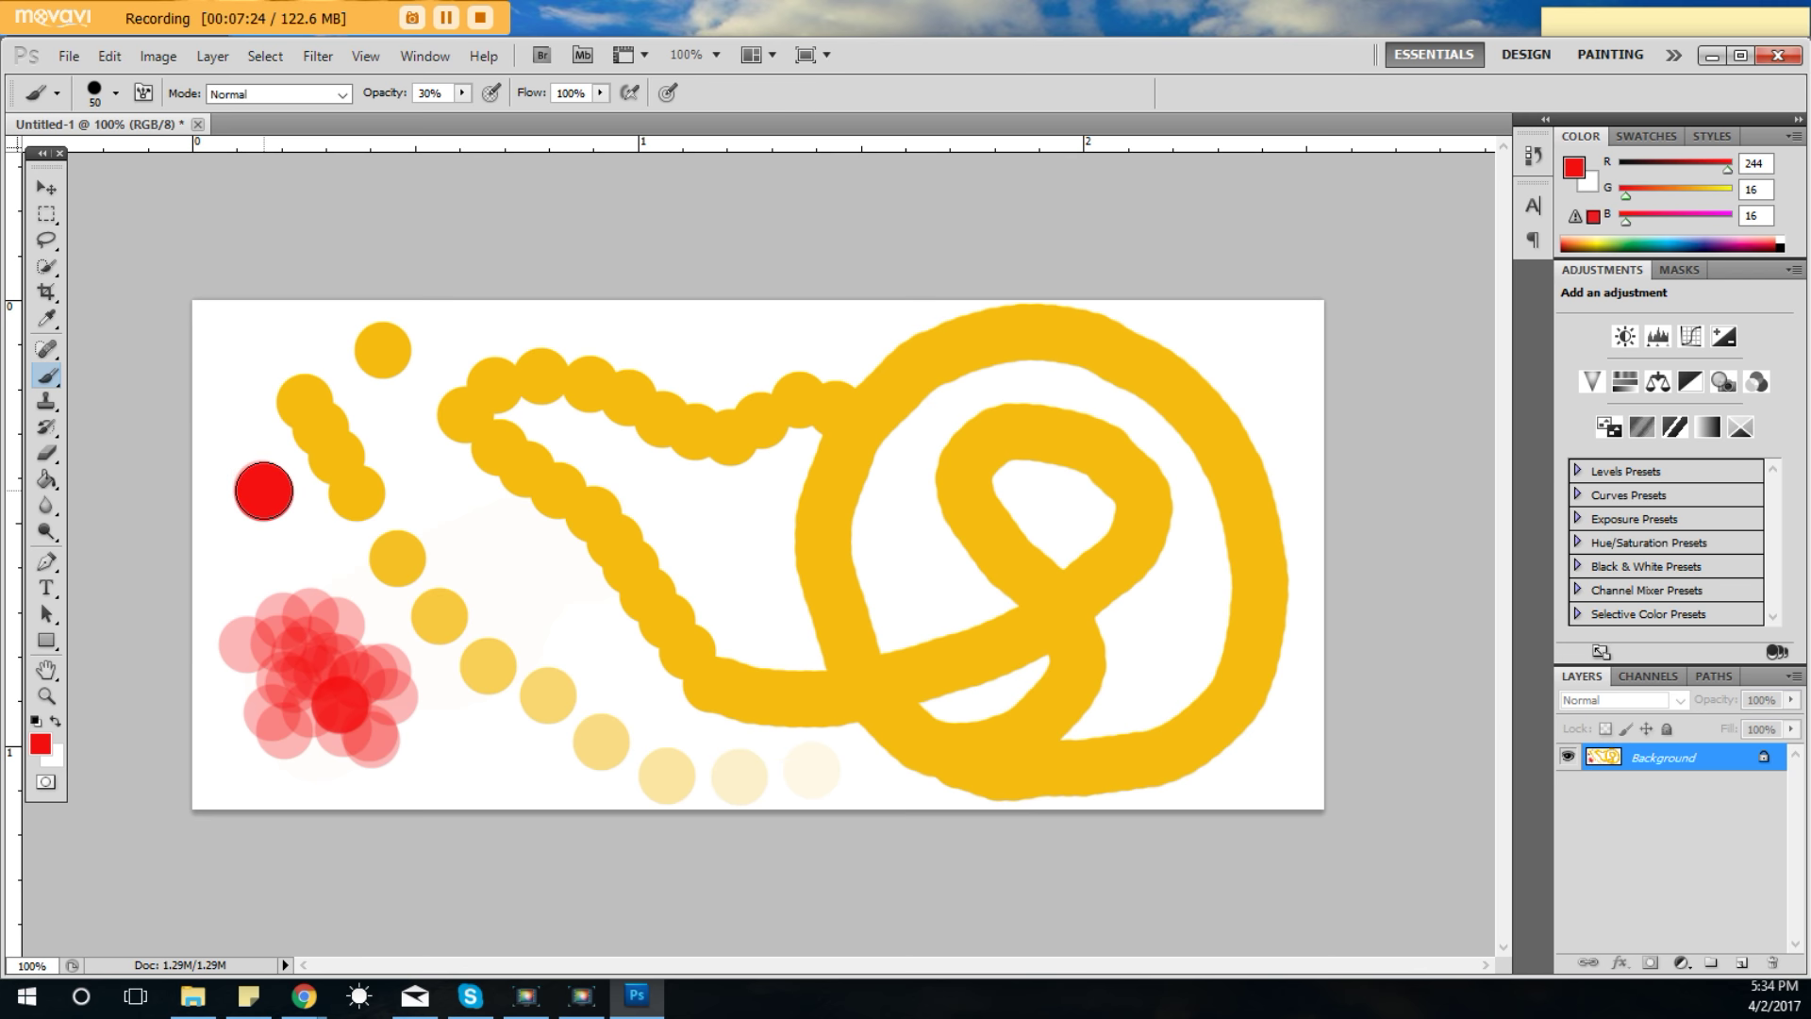
# Step: Set brush hardness to 0% and paint a soft pink diagonal stroke among the yellow dots
pyautogui.click(117, 94)
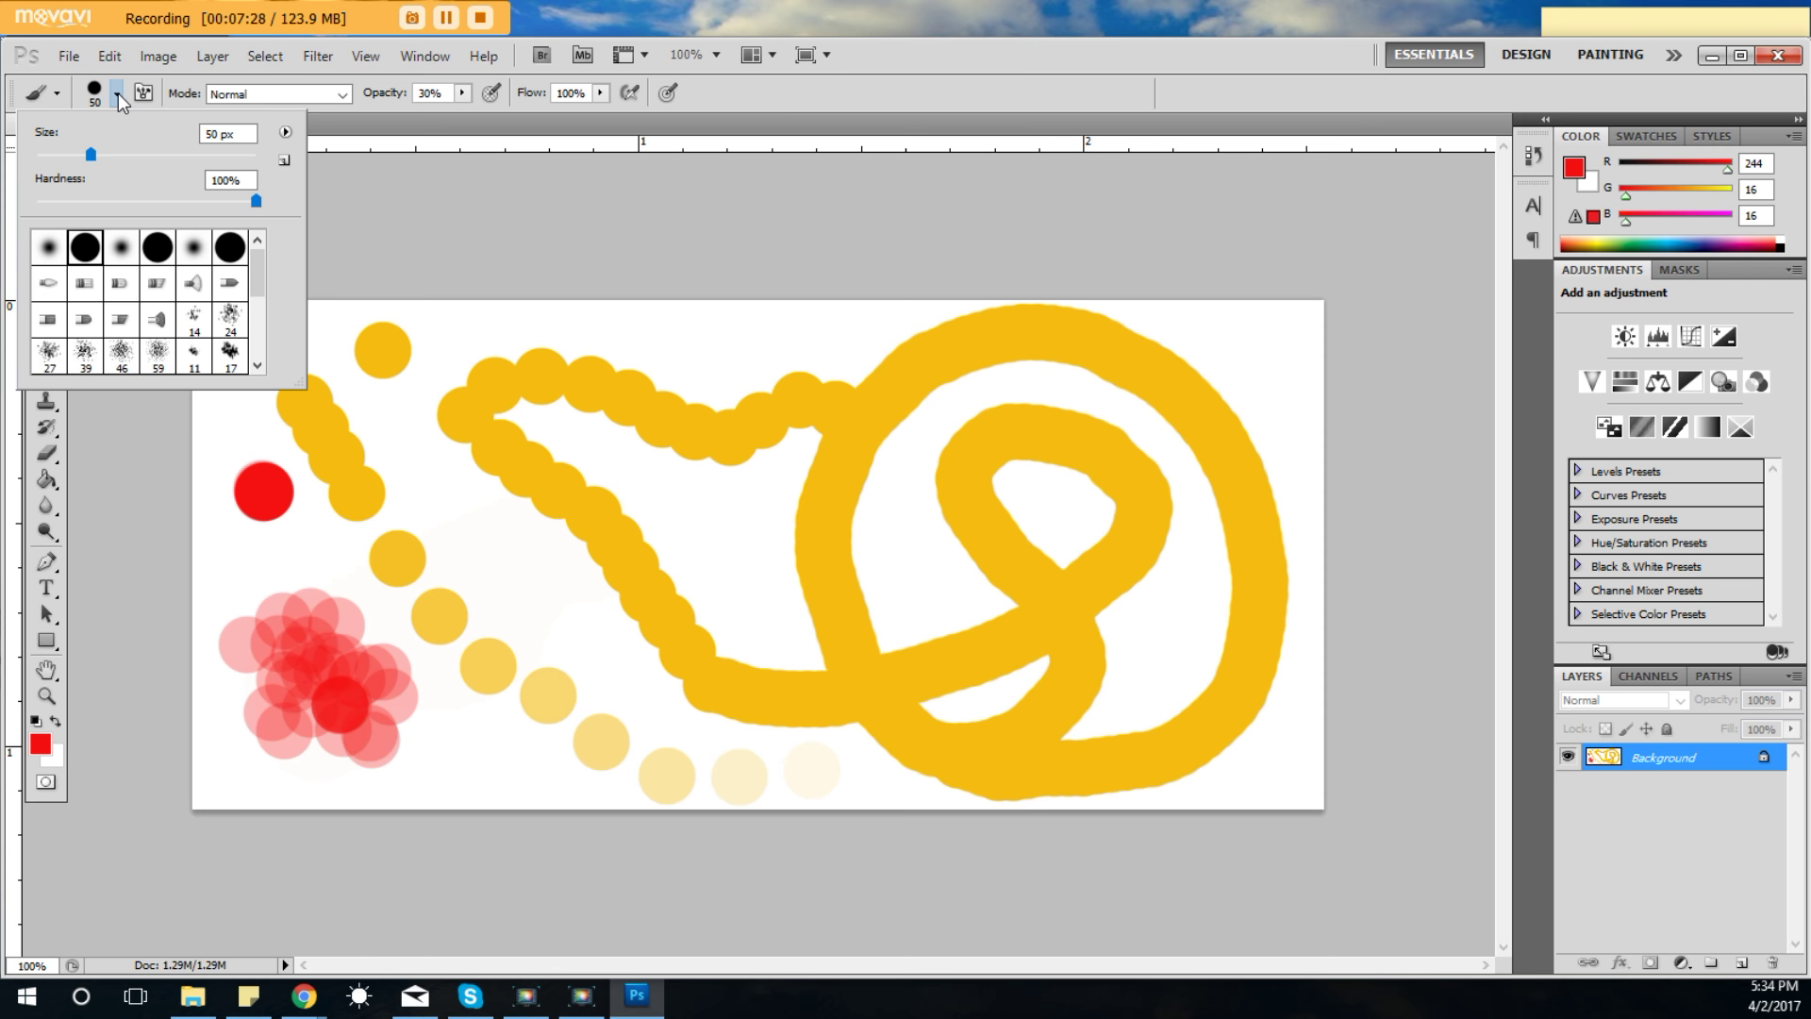
pyautogui.click(50, 253)
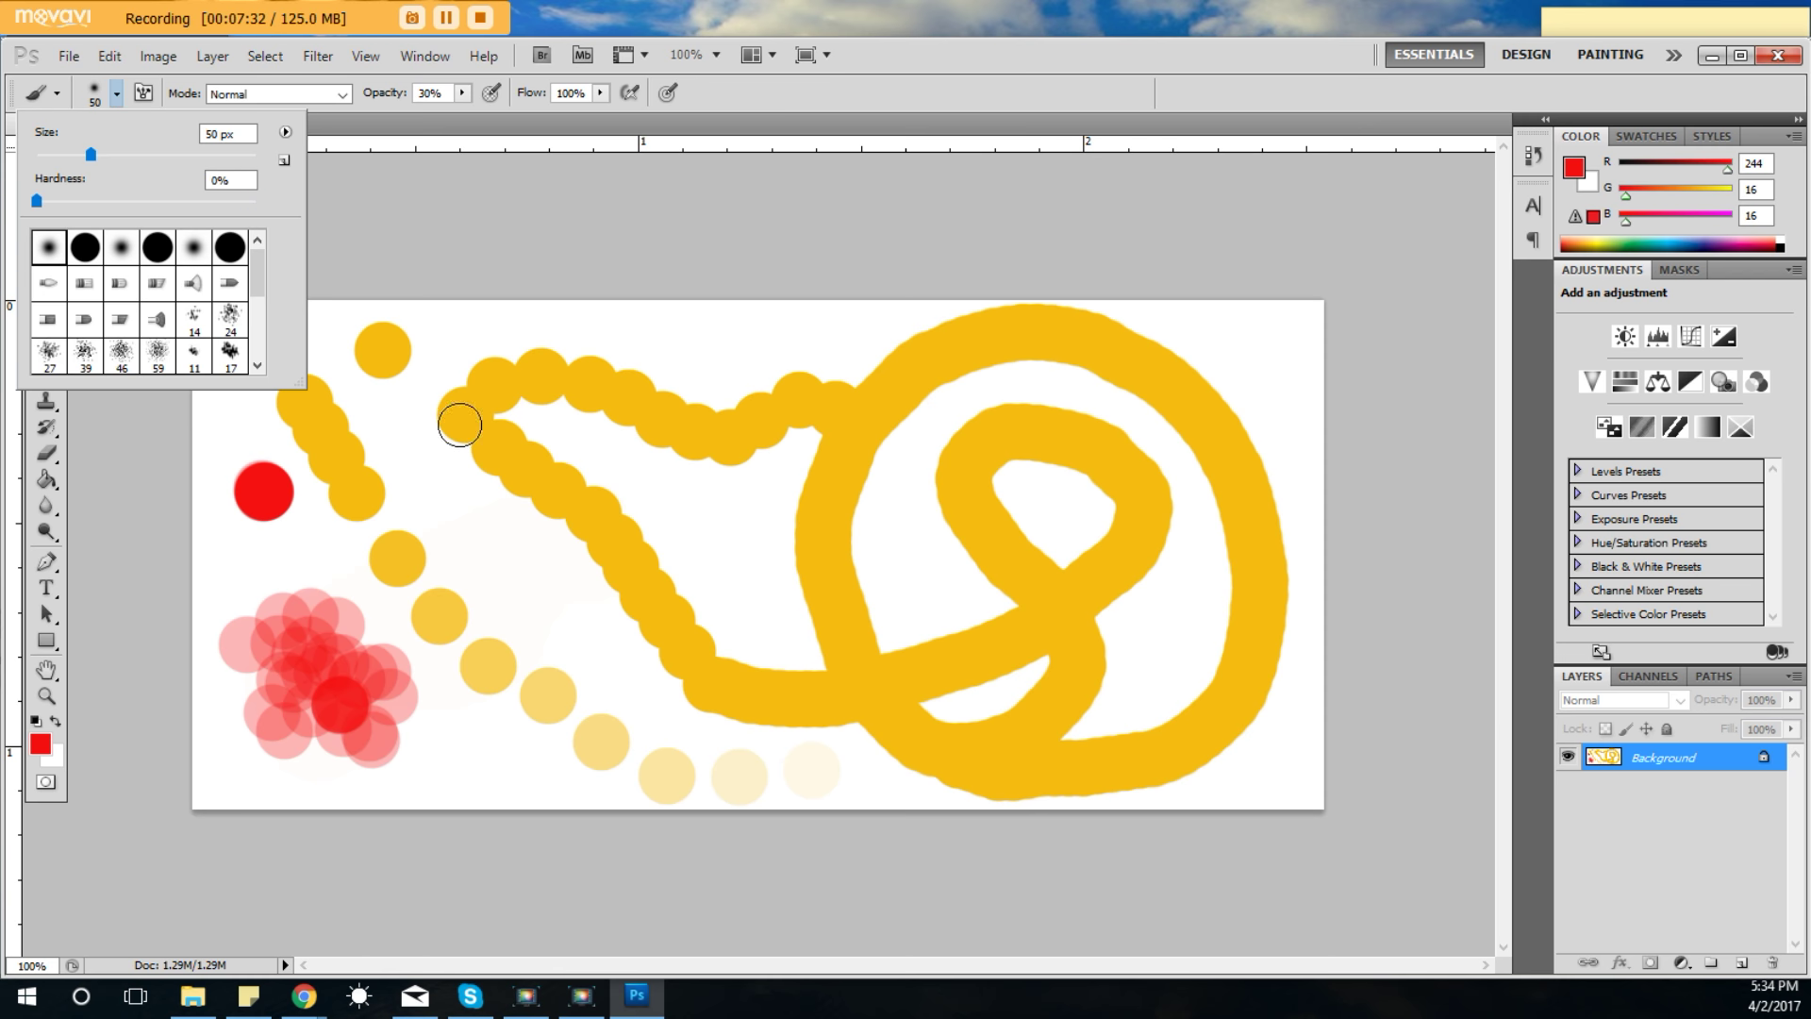
pyautogui.click(444, 495)
pyautogui.moveTo(441, 490)
pyautogui.mouseDown()
pyautogui.moveTo(519, 620)
pyautogui.moveTo(563, 652)
pyautogui.moveTo(595, 642)
pyautogui.moveTo(600, 595)
pyautogui.moveTo(545, 526)
pyautogui.moveTo(382, 440)
pyautogui.moveTo(392, 378)
pyautogui.moveTo(435, 376)
pyautogui.moveTo(407, 474)
pyautogui.moveTo(418, 543)
pyautogui.moveTo(530, 631)
pyautogui.moveTo(481, 533)
pyautogui.moveTo(569, 587)
pyautogui.moveTo(487, 495)
pyautogui.moveTo(475, 607)
pyautogui.moveTo(429, 440)
pyautogui.moveTo(377, 421)
pyautogui.mouseUp()
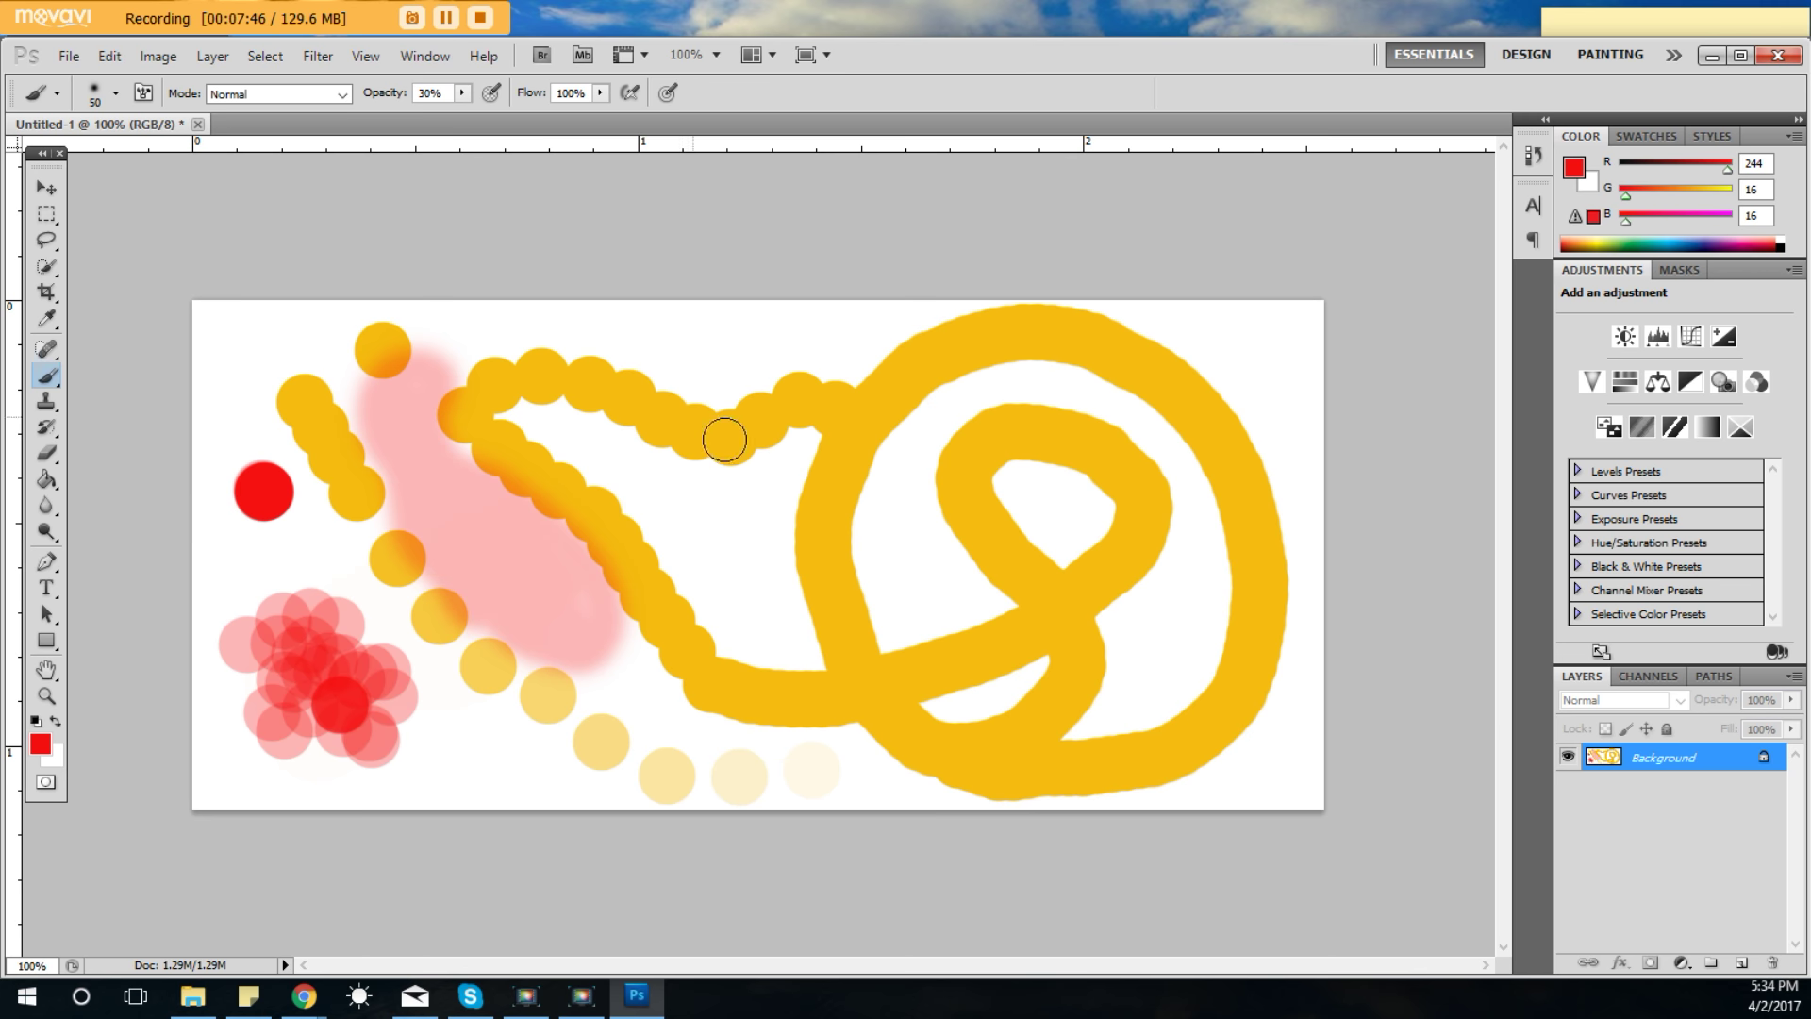
# Step: Restore brush hardness to 100% and paint a small hard pink dot below the red disc
pyautogui.click(116, 95)
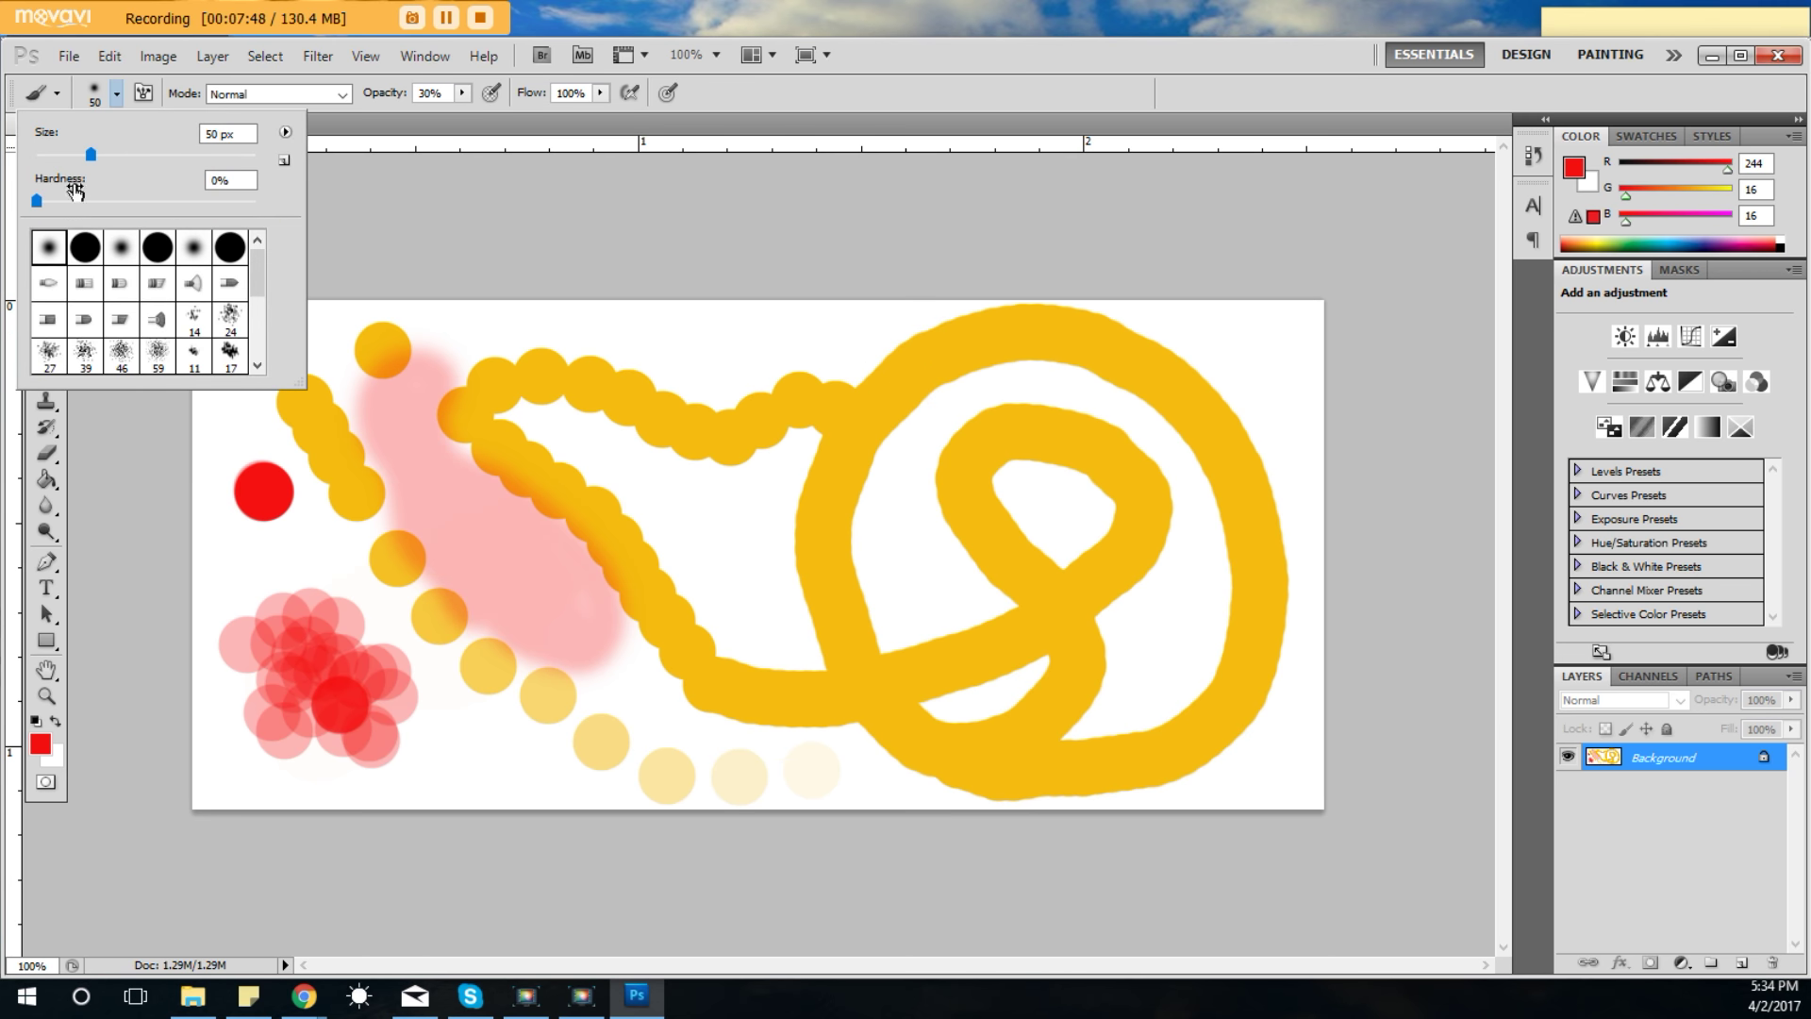
pyautogui.click(85, 247)
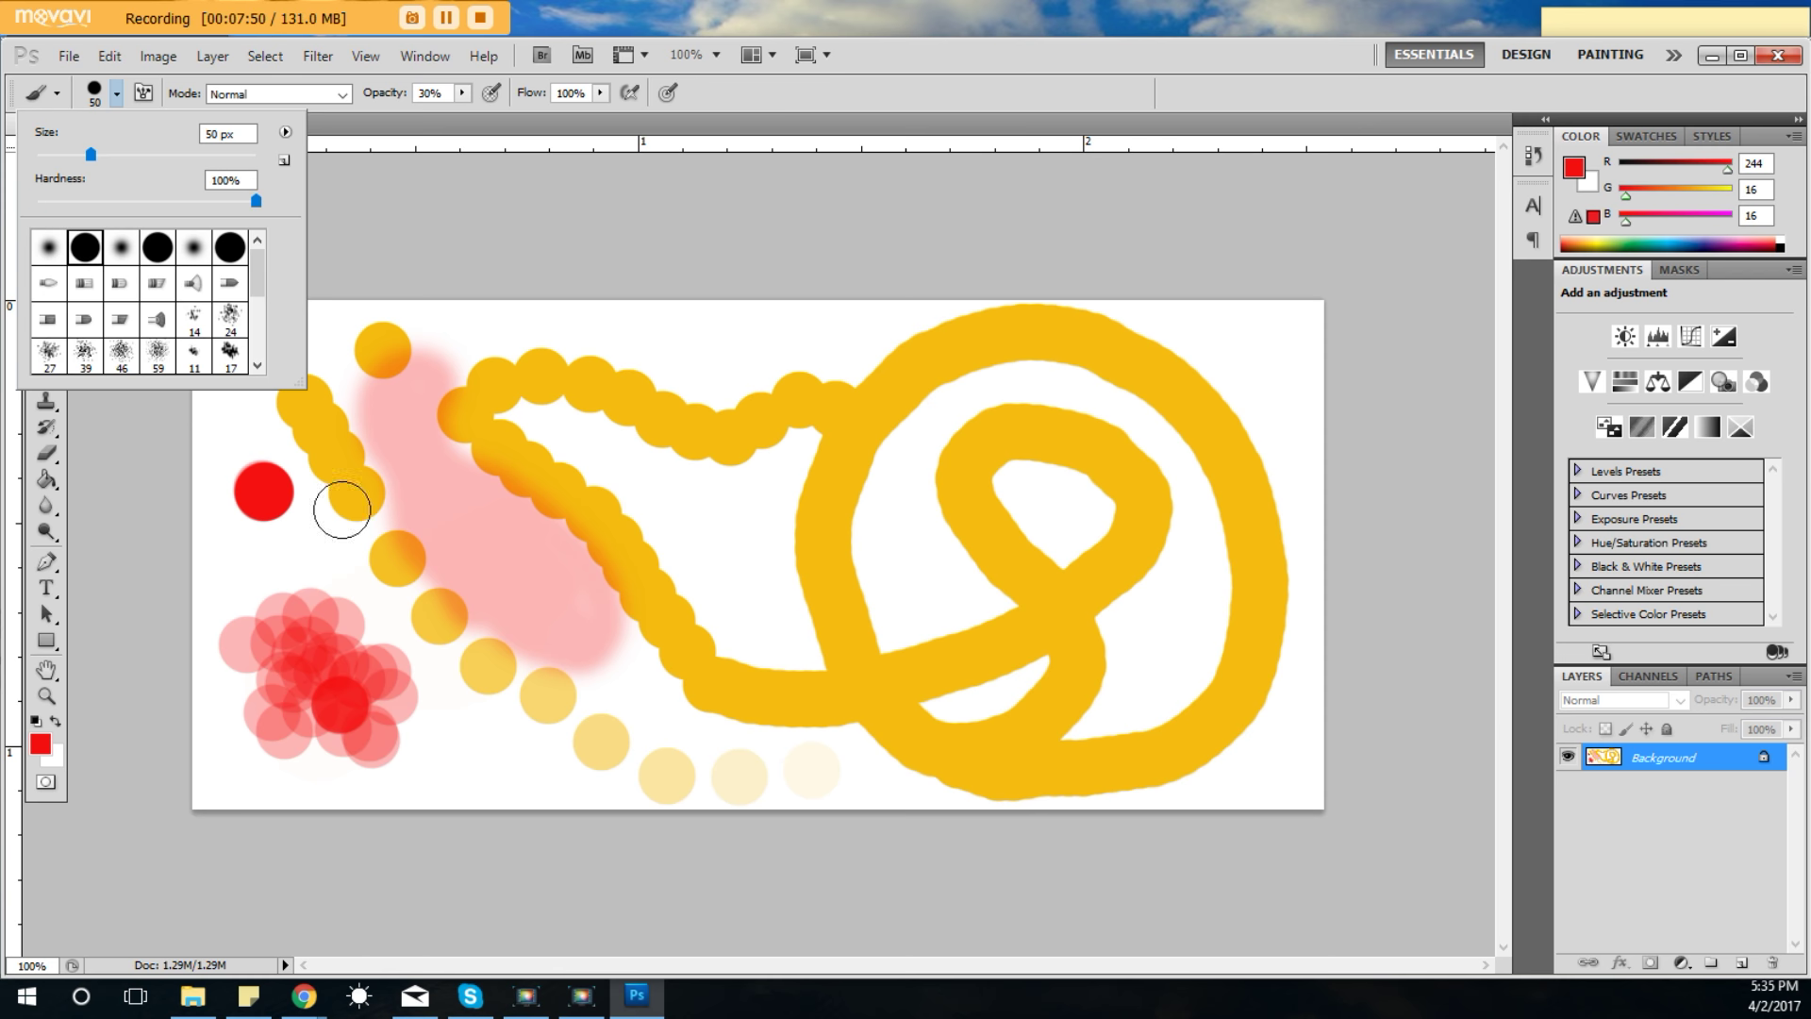
pyautogui.click(308, 545)
# Step: Erase over the big loop and the chain's right end with the Eraser at 50% opacity
pyautogui.click(46, 452)
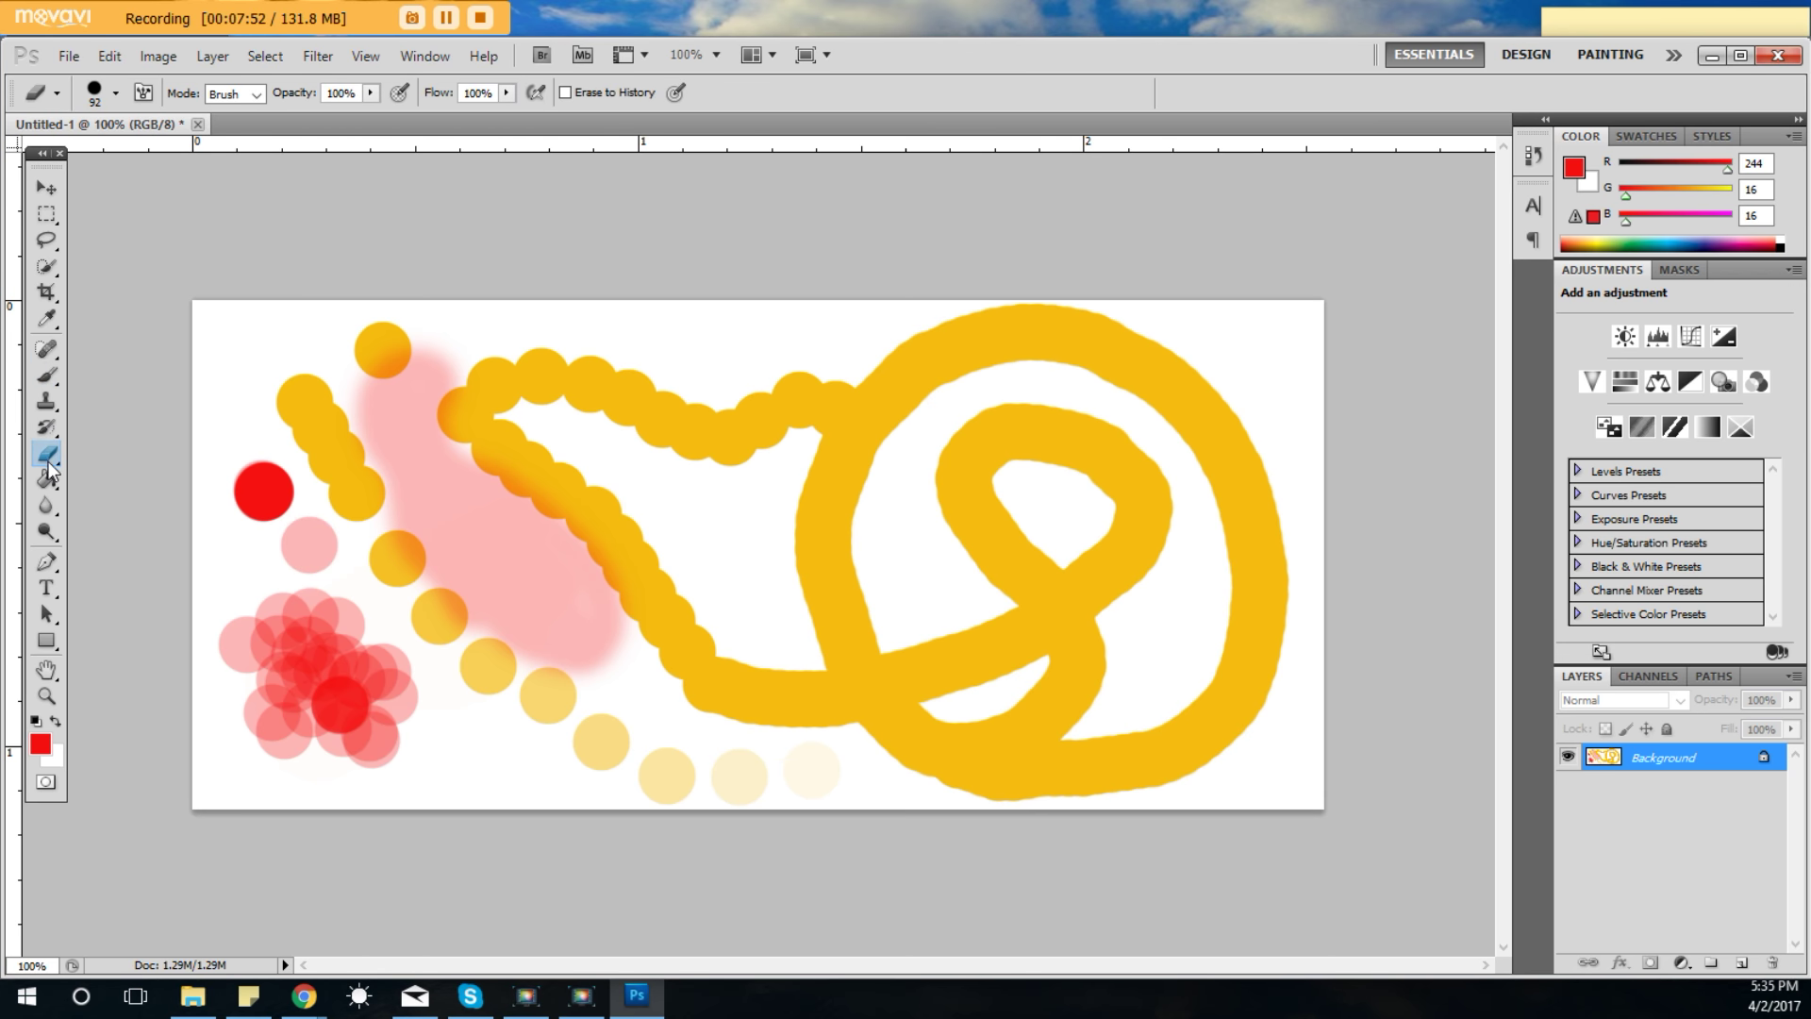
pyautogui.click(371, 92)
pyautogui.moveTo(375, 114); pyautogui.dragTo(316, 117)
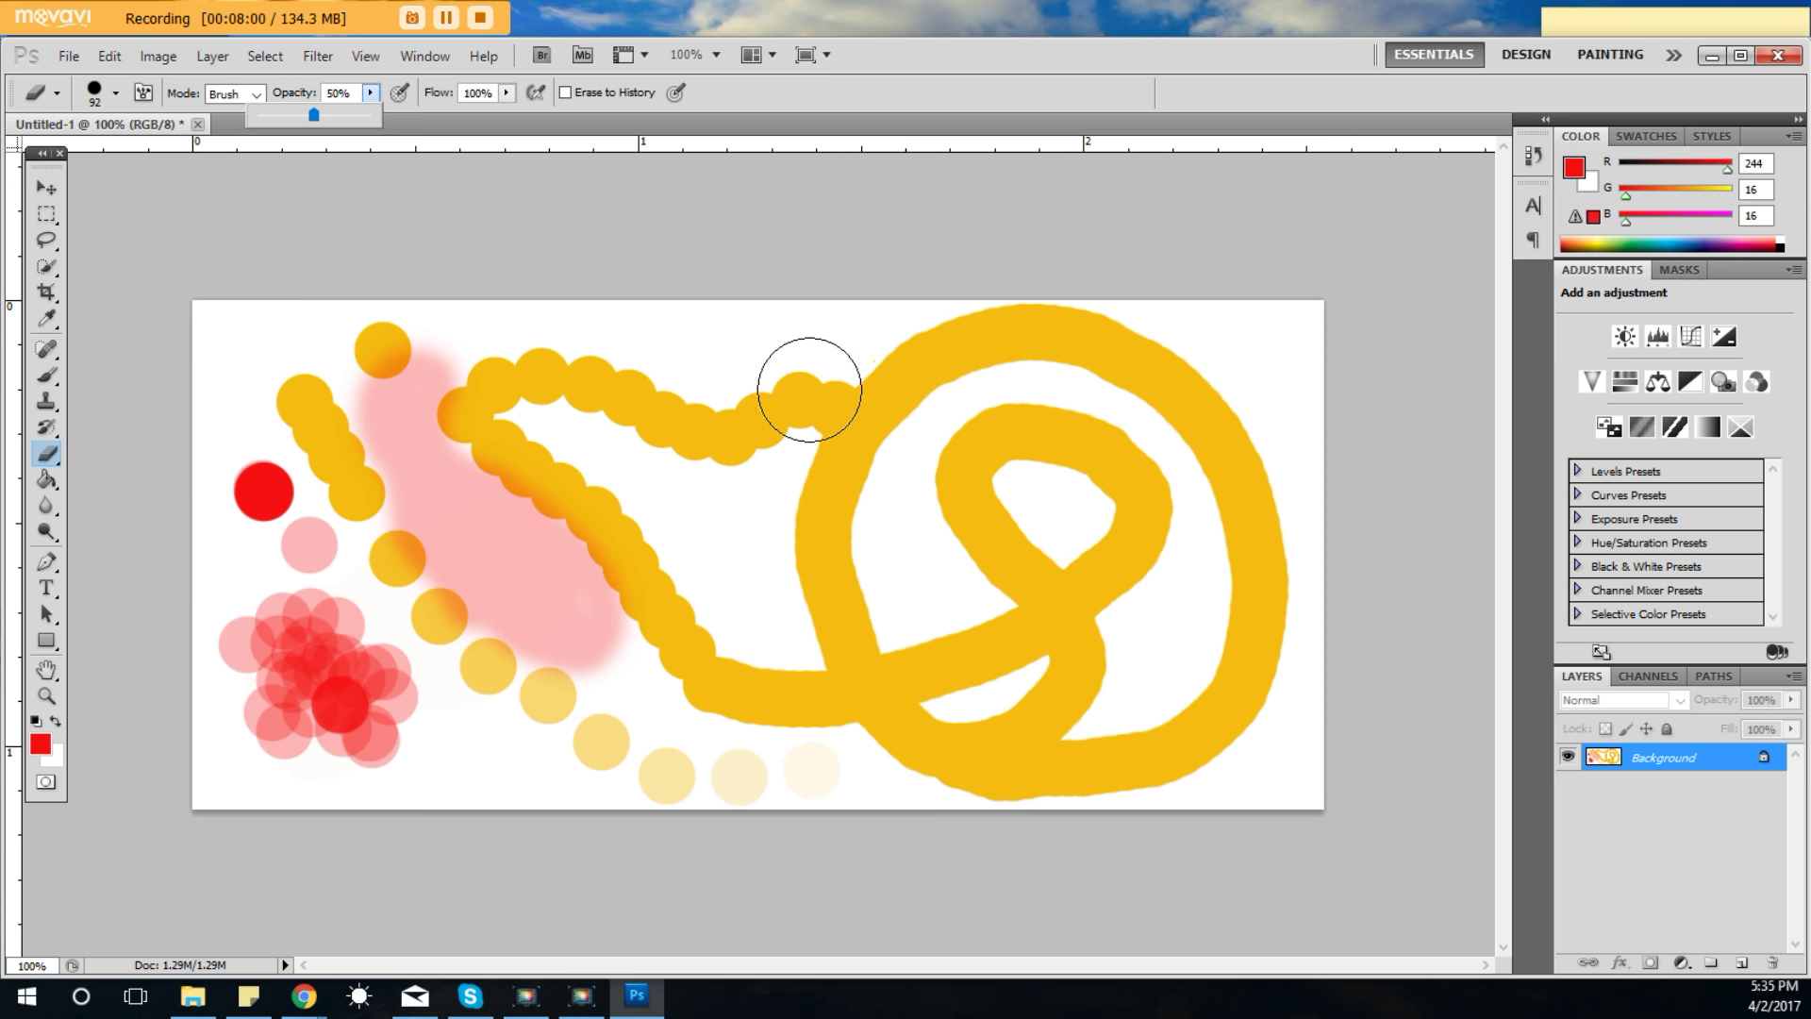
pyautogui.click(748, 424)
pyautogui.moveTo(748, 425)
pyautogui.mouseDown()
pyautogui.moveTo(777, 479)
pyautogui.moveTo(824, 464)
pyautogui.moveTo(936, 299)
pyautogui.moveTo(1035, 273)
pyautogui.moveTo(1042, 313)
pyautogui.moveTo(1107, 324)
pyautogui.moveTo(1141, 509)
pyautogui.moveTo(1196, 528)
pyautogui.moveTo(1244, 683)
pyautogui.moveTo(1218, 746)
pyautogui.moveTo(1094, 808)
pyautogui.moveTo(952, 825)
pyautogui.moveTo(945, 774)
pyautogui.moveTo(890, 855)
pyautogui.moveTo(1012, 637)
pyautogui.moveTo(990, 510)
pyautogui.moveTo(858, 542)
pyautogui.moveTo(800, 456)
pyautogui.moveTo(830, 783)
pyautogui.mouseUp()
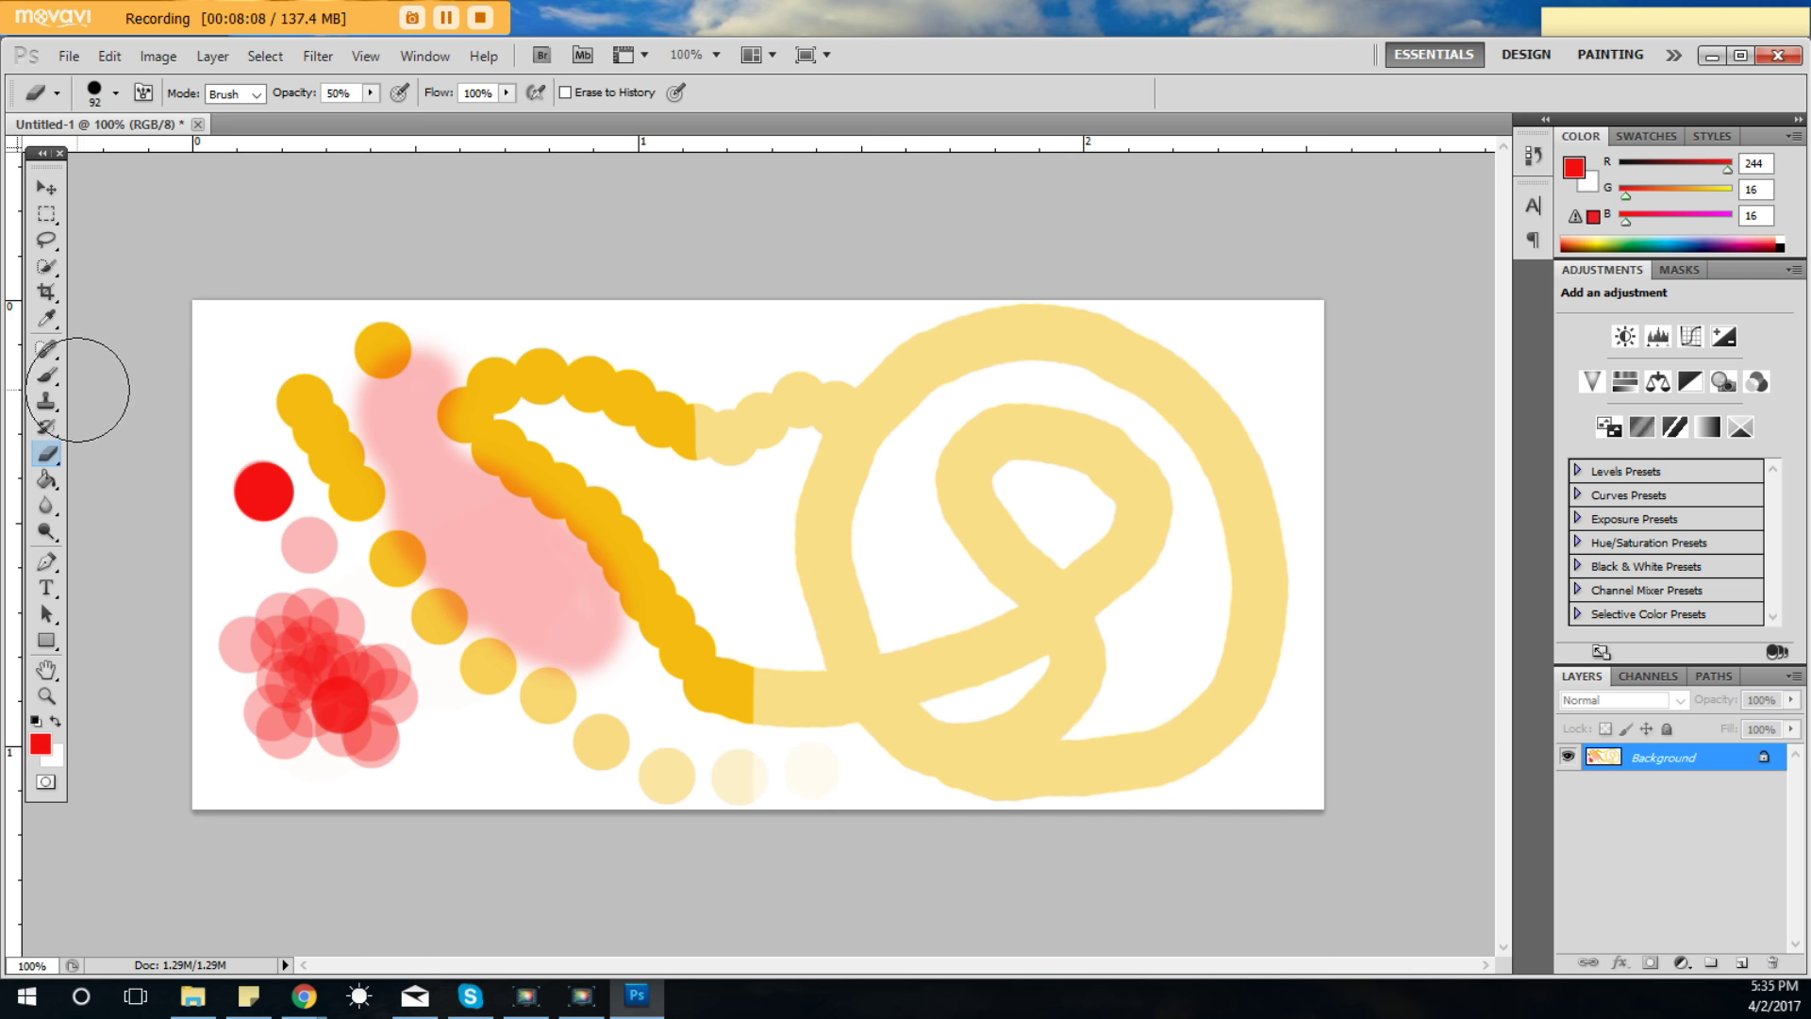
pyautogui.click(46, 375)
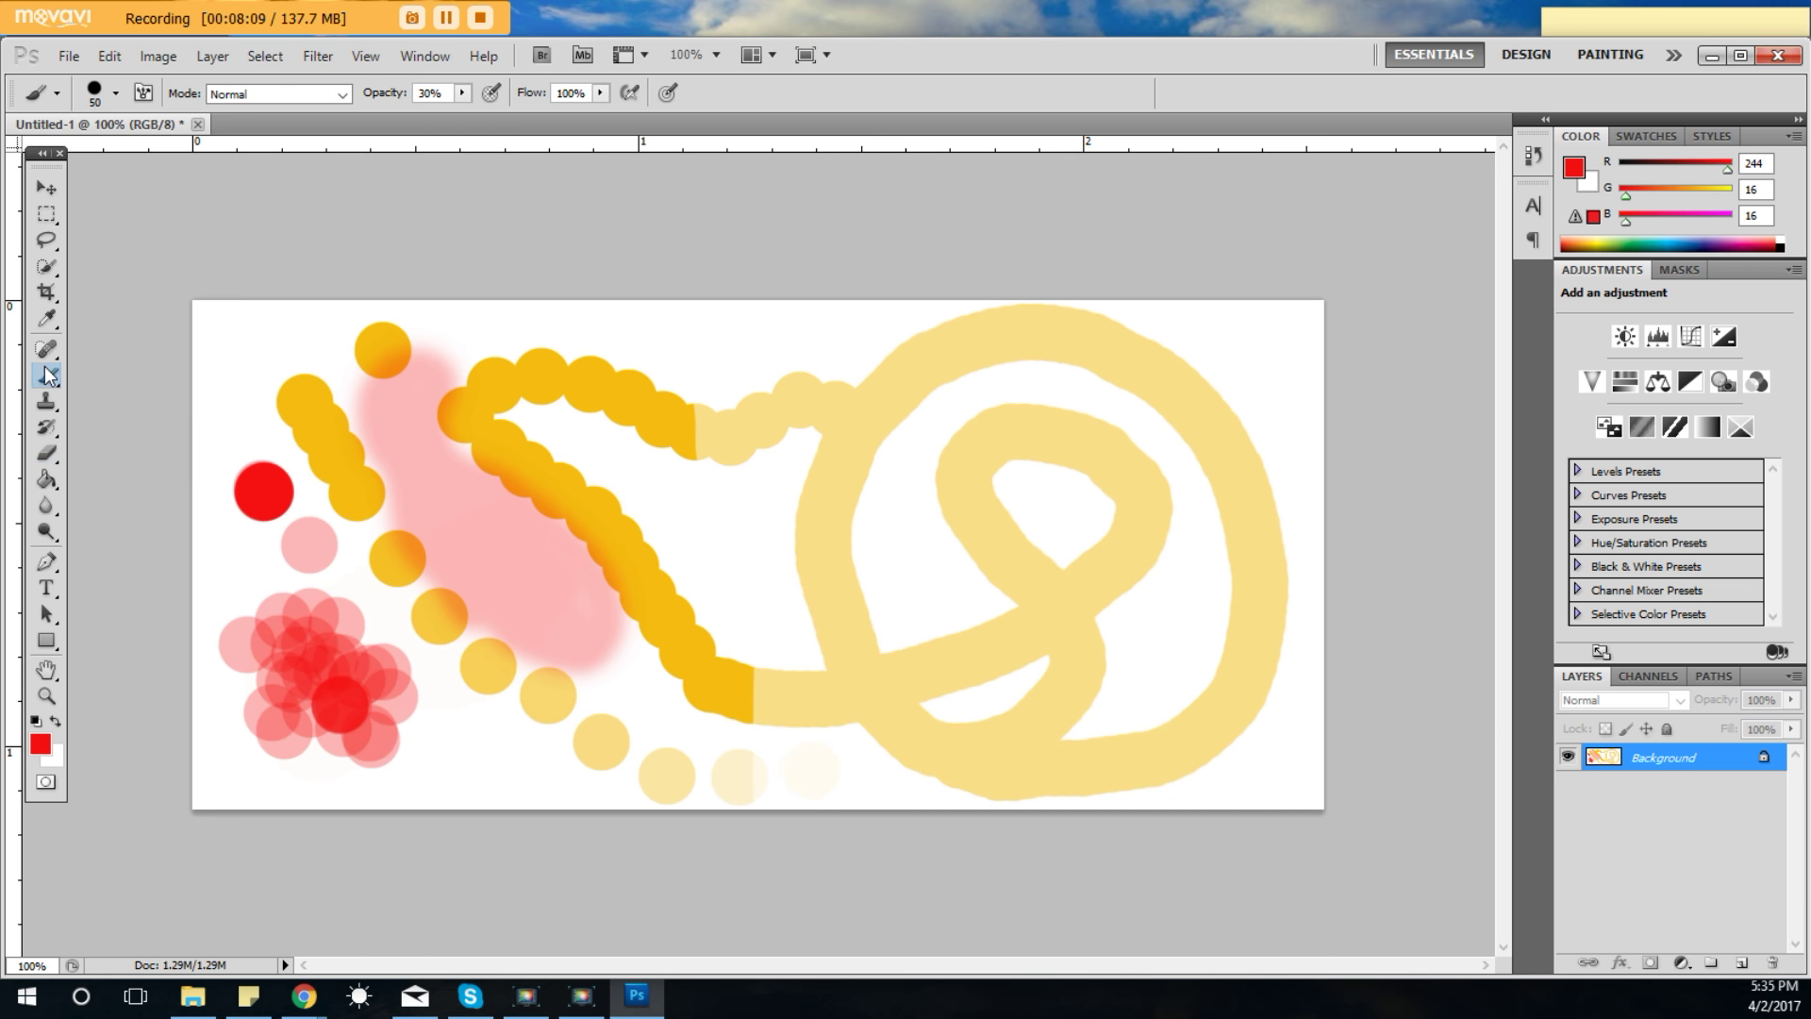
# Step: Dab translucent red onto the upper-left of the faded loop, turning it salmon
pyautogui.click(857, 419)
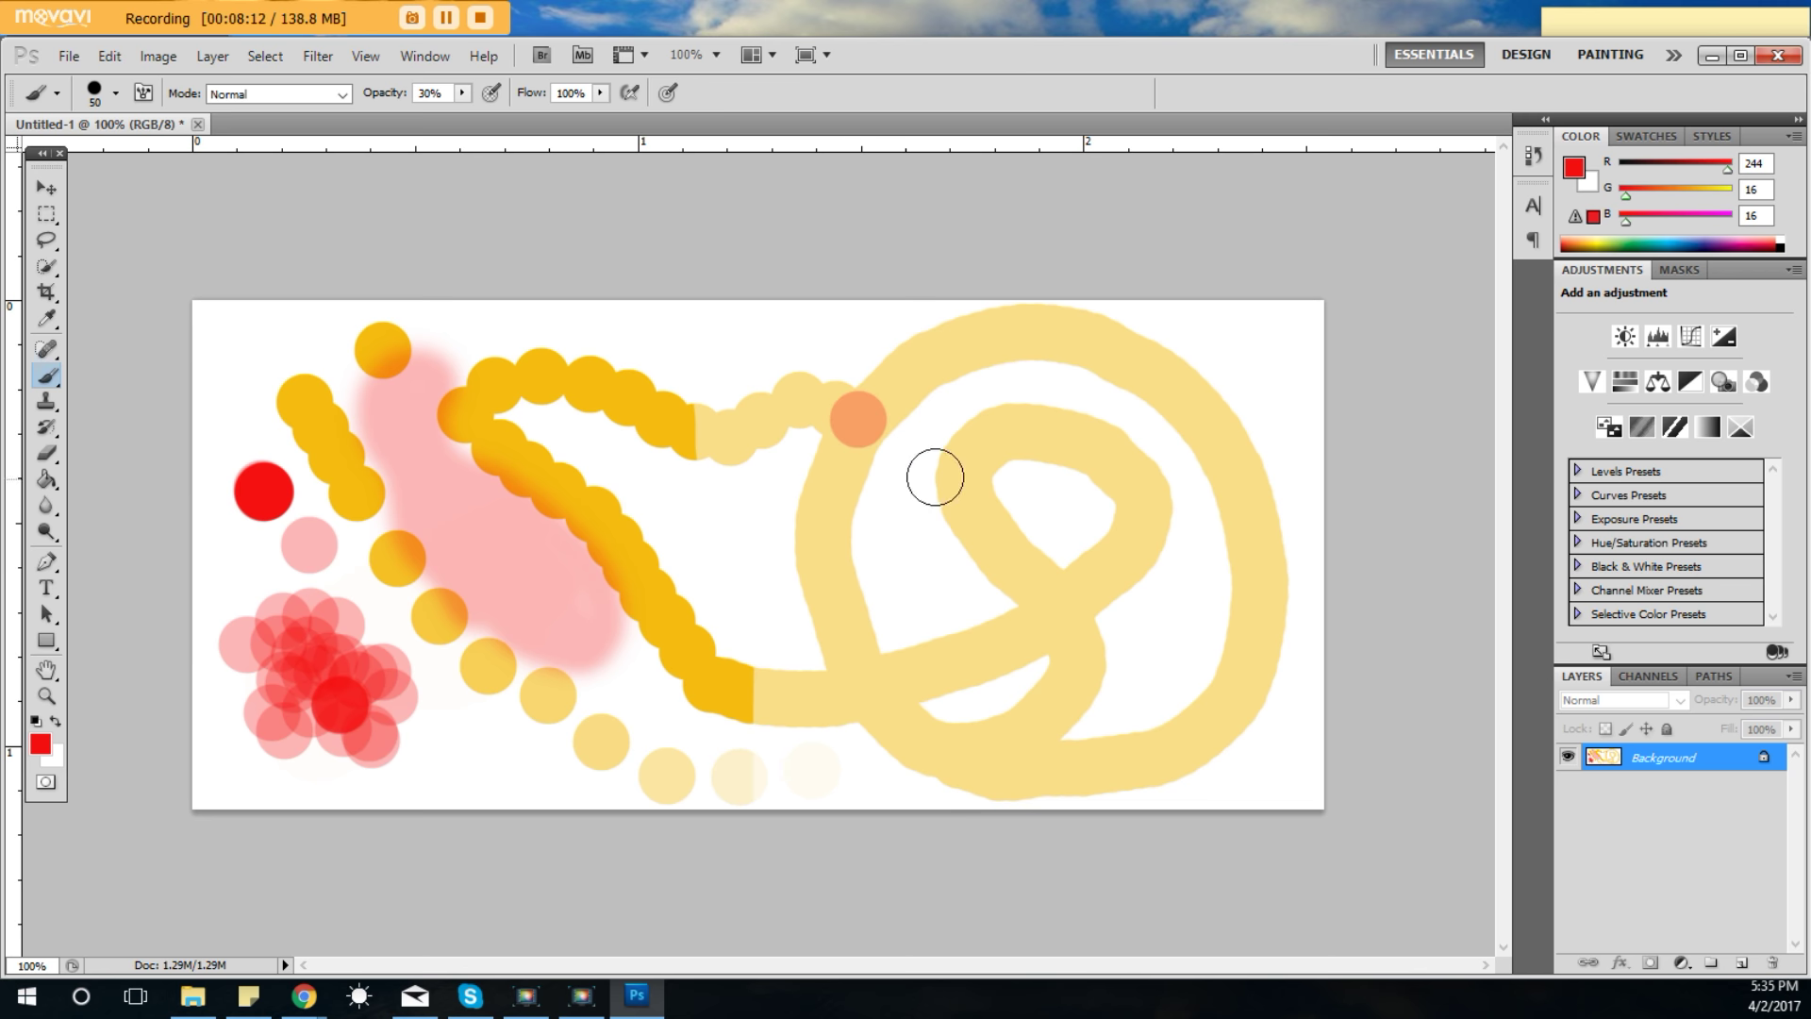